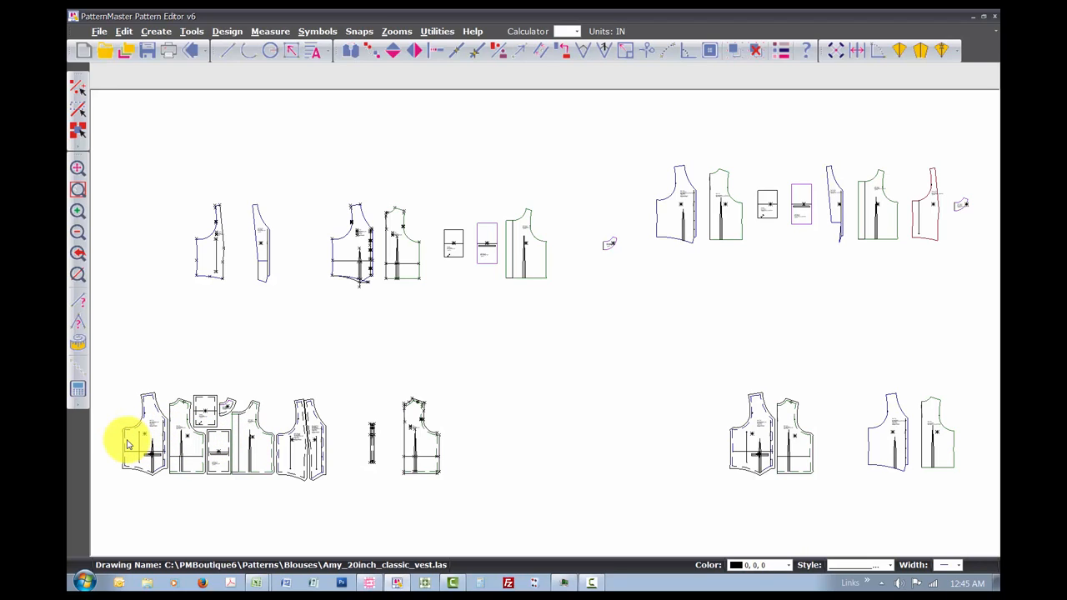
Examine the laid-out vest pieces with seam allowances and select the vest front.
key("z")
key("w")
left_click_drag(97, 365, 236, 498)
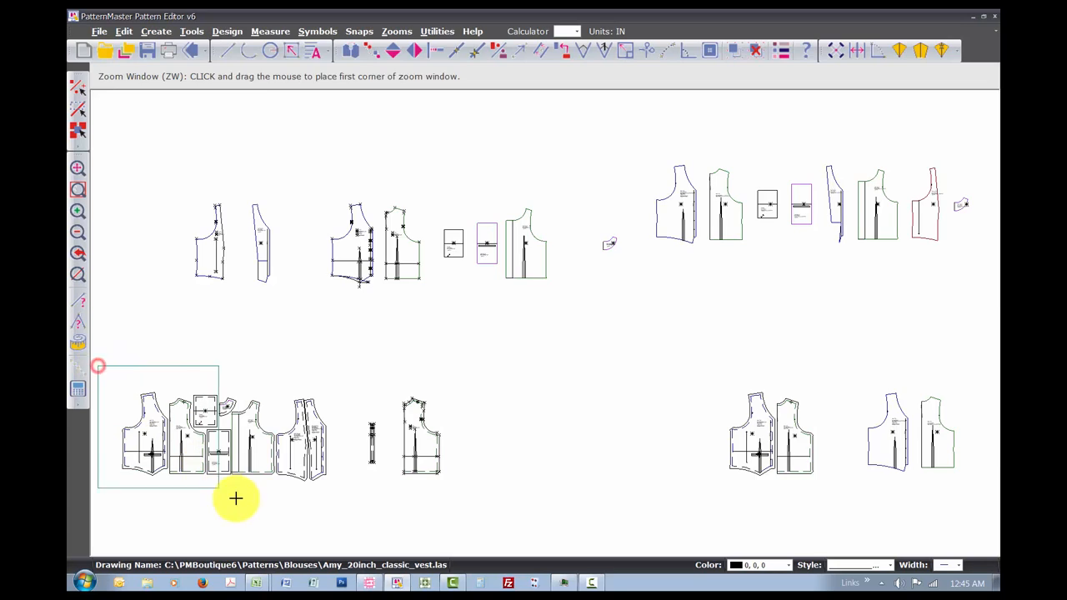
left_click(236, 498)
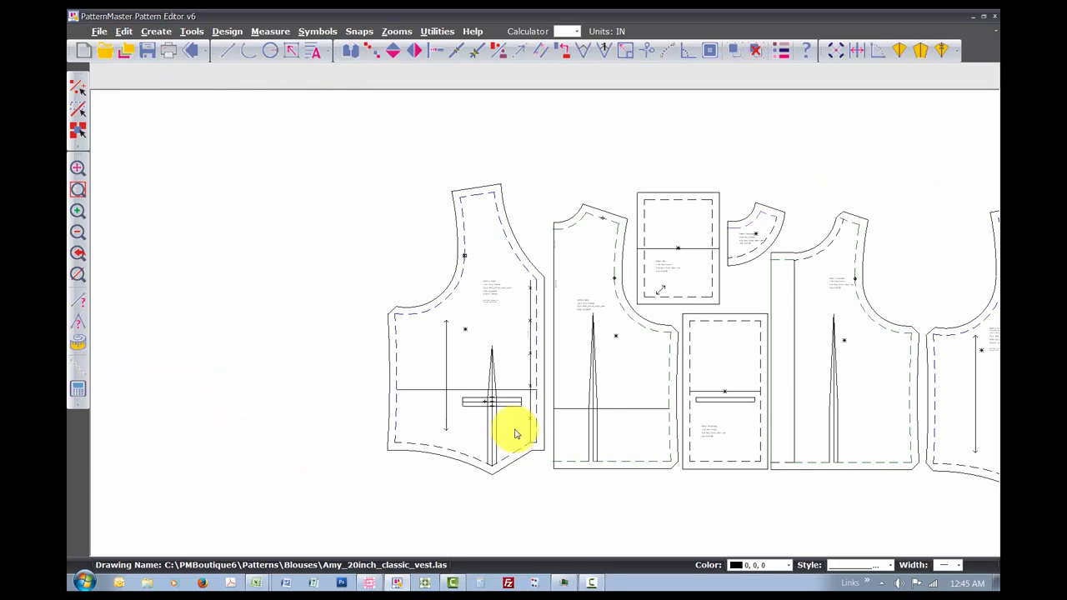
left_click(664, 338)
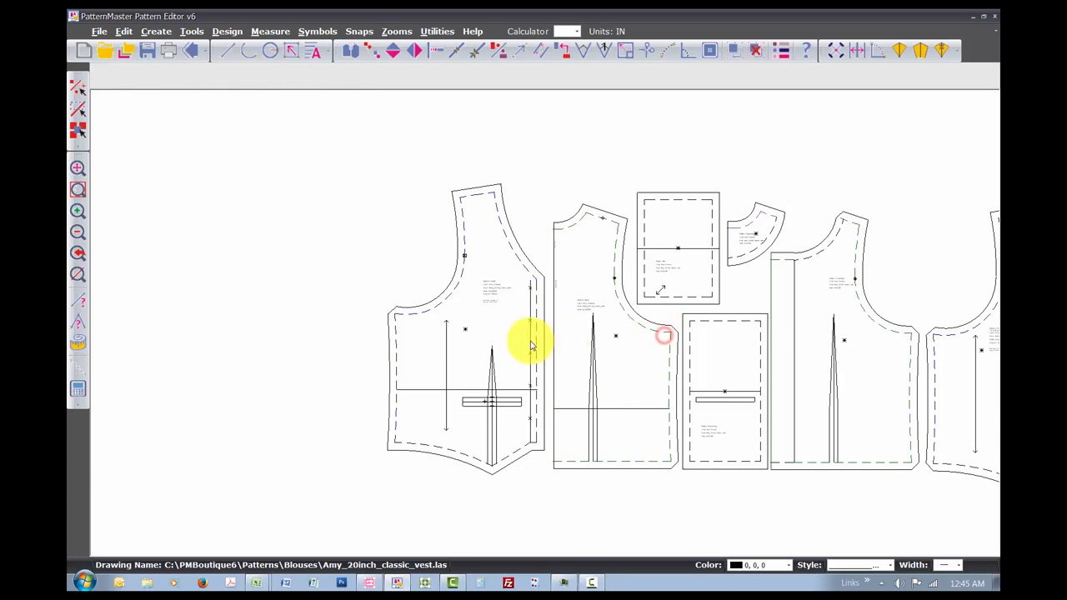
left_click(397, 319)
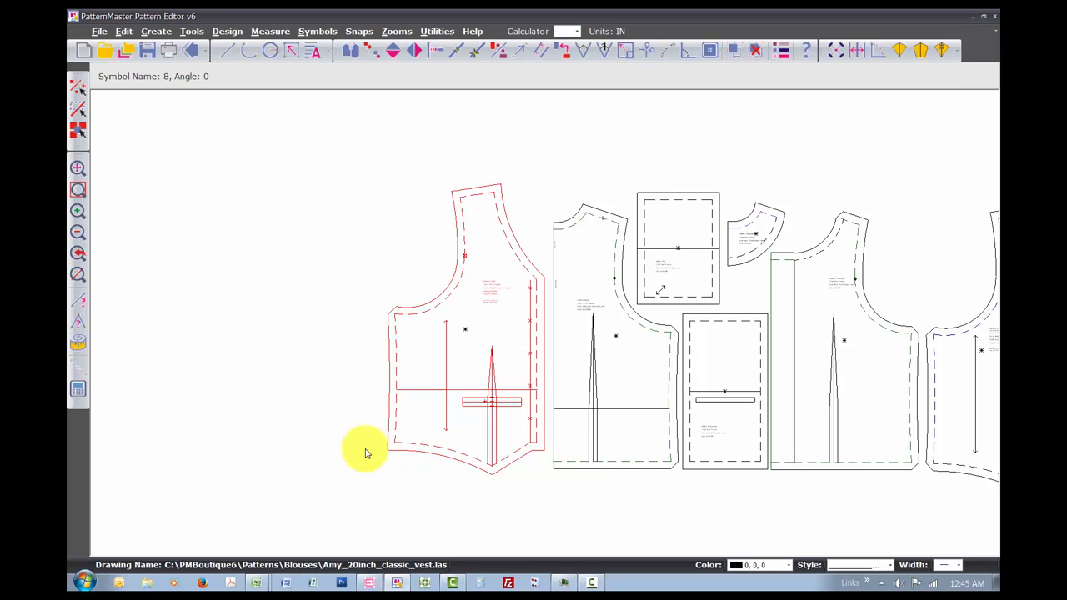
Select the separate vest front copy that sits beside its matching back and read its pattern label.
key("z")
key("a")
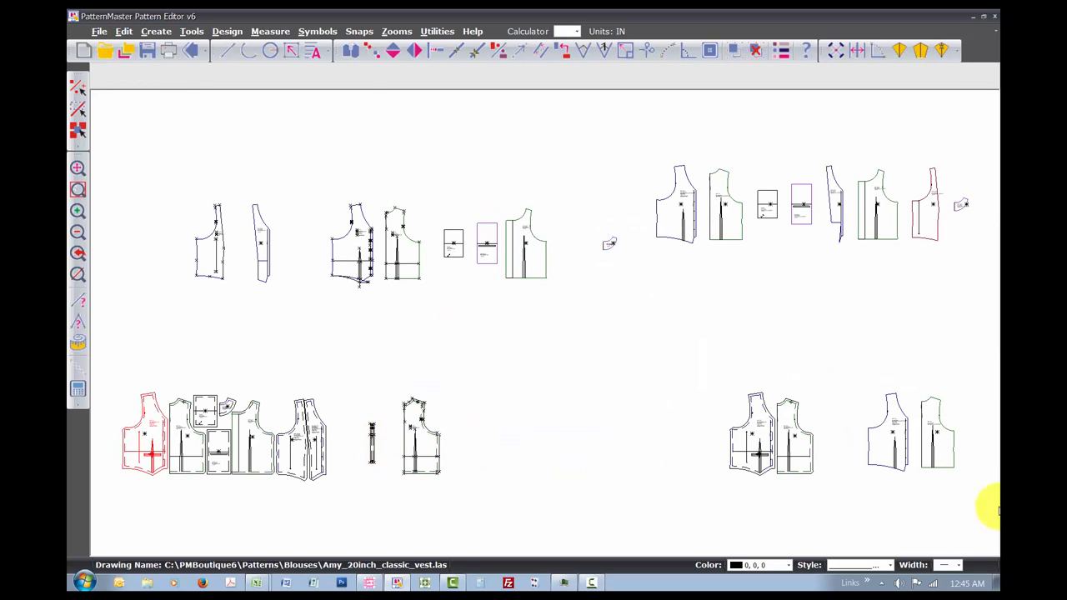
left_click(752, 447)
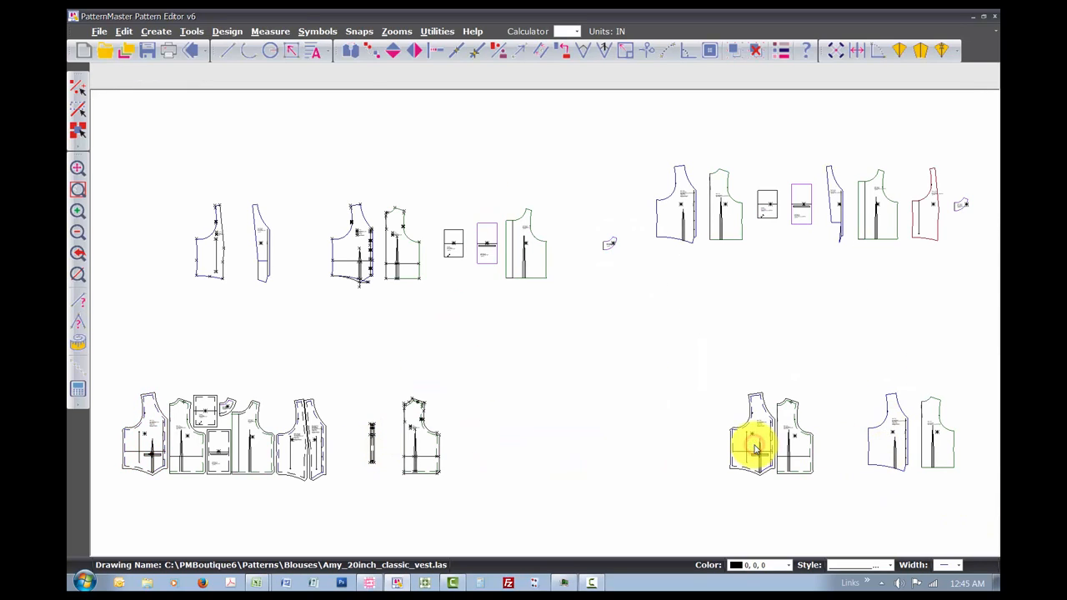
key("z")
key("s")
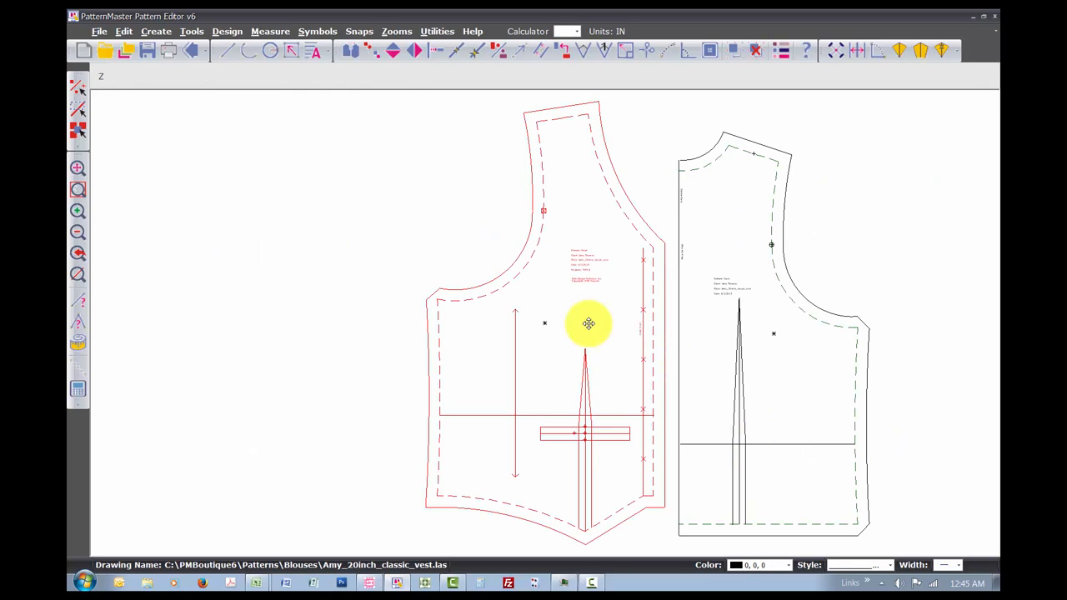
key("w")
left_click(548, 222)
left_click(630, 307)
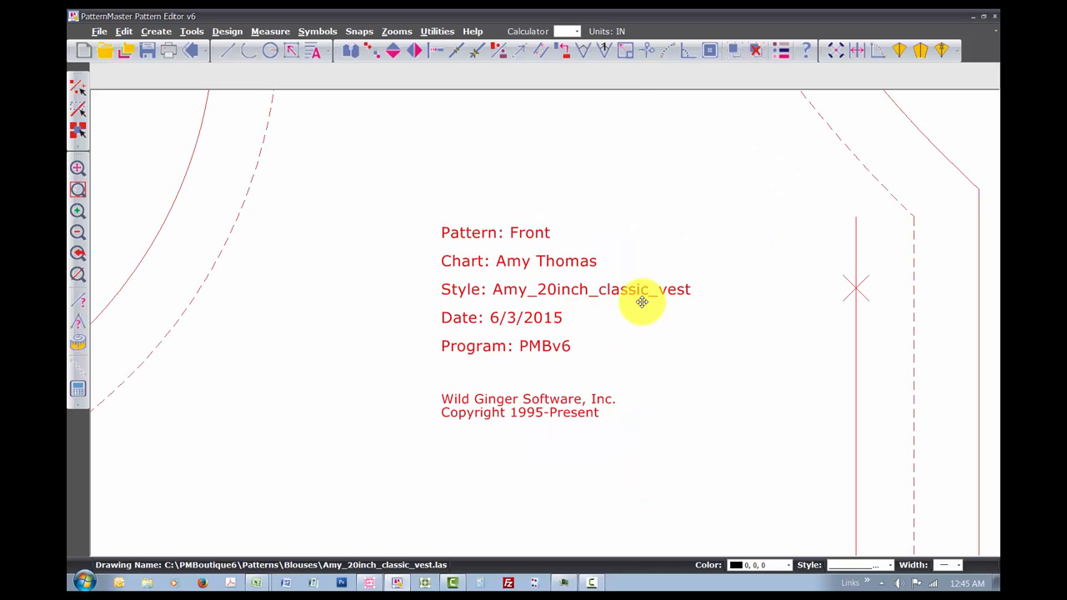
Examine the front and back pieces without seam allowances, selecting the front and the back in turn.
key("p")
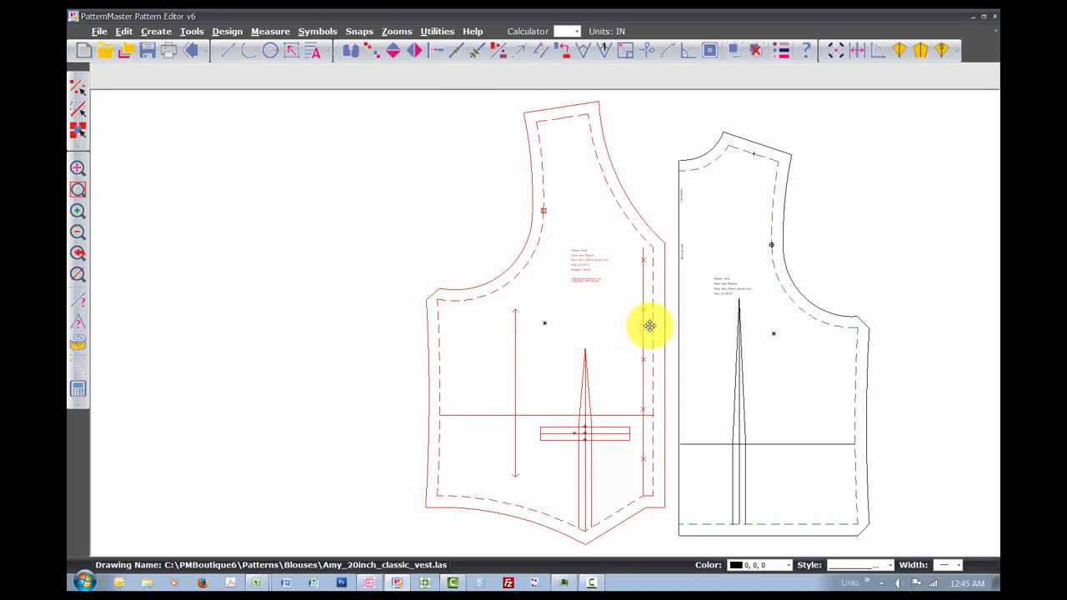
key("Right")
key("Right")
key("Right")
key("Right")
key("Right")
key("Right")
key("Right")
key("Right")
key("Right")
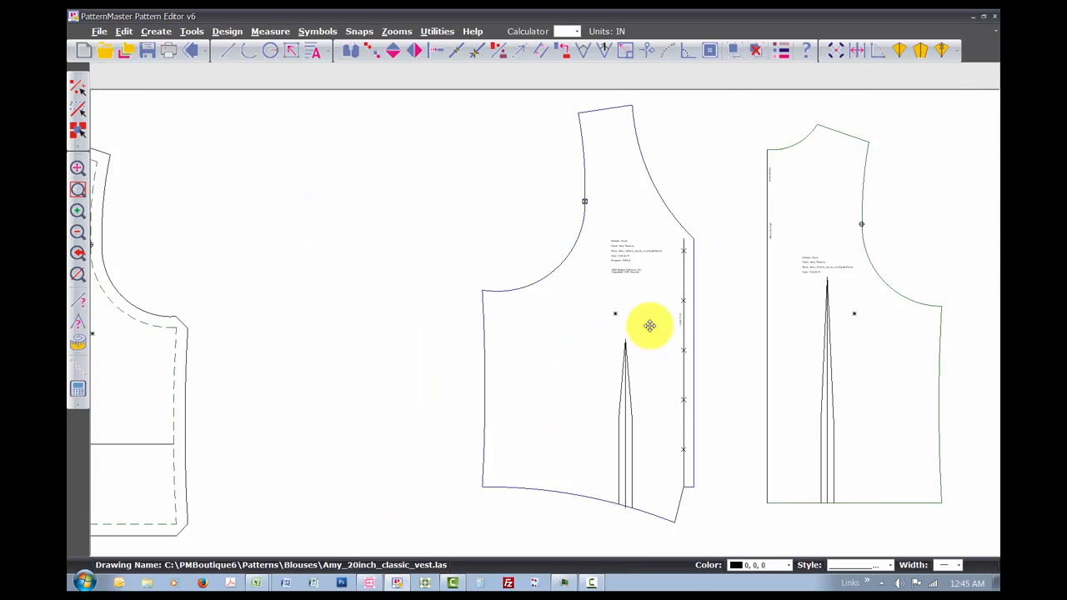
left_click(498, 325)
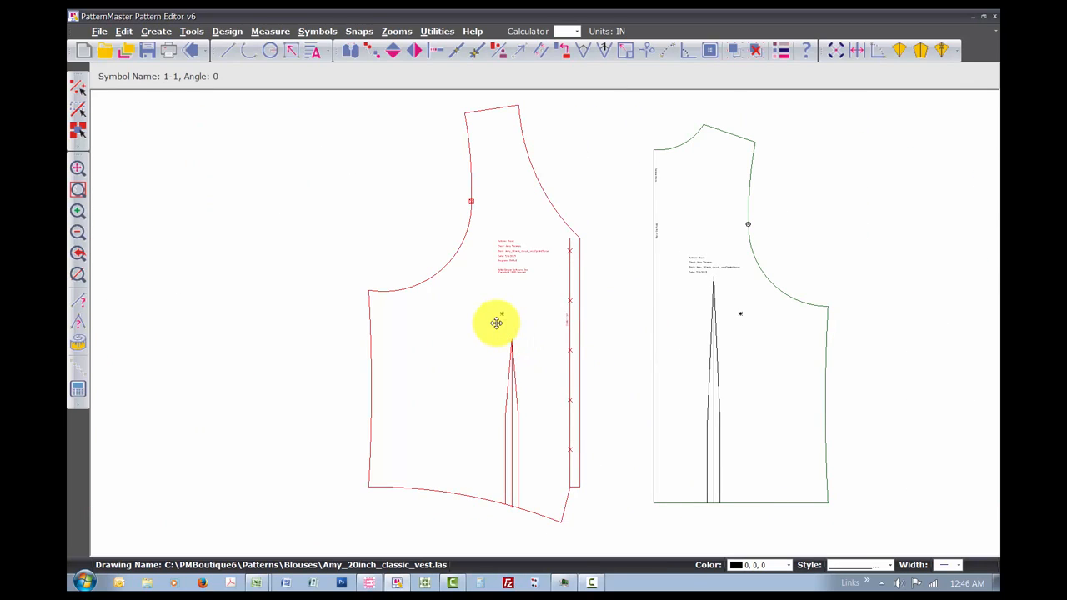
left_click(736, 311)
Break the seam-allowance vest front and back symbols into individual editable objects.
key("Left")
key("Left")
key("Left")
key("Left")
key("Left")
key("Left")
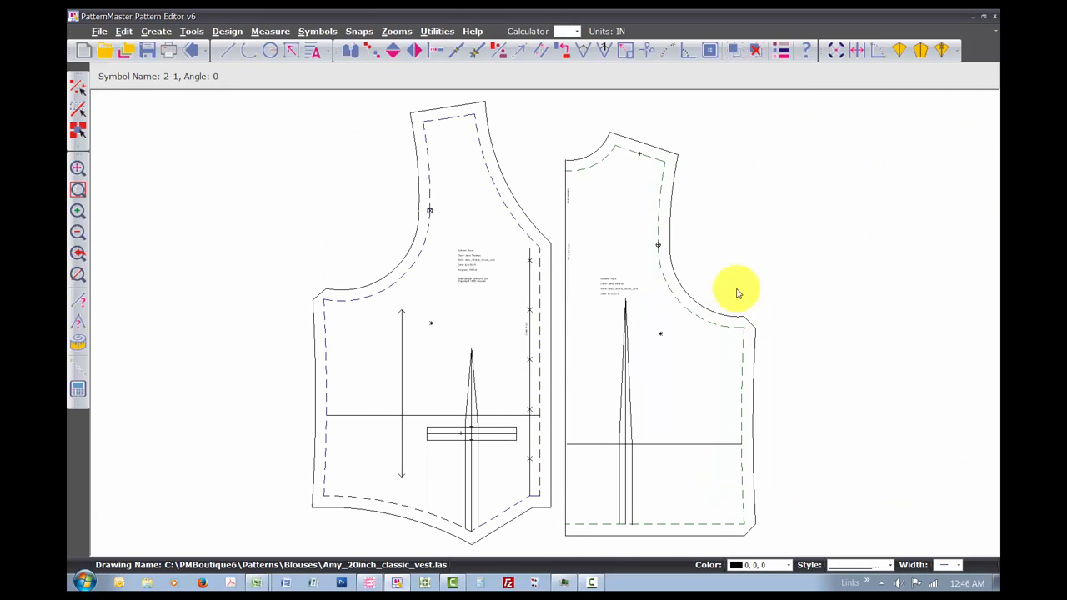
left_click(381, 377)
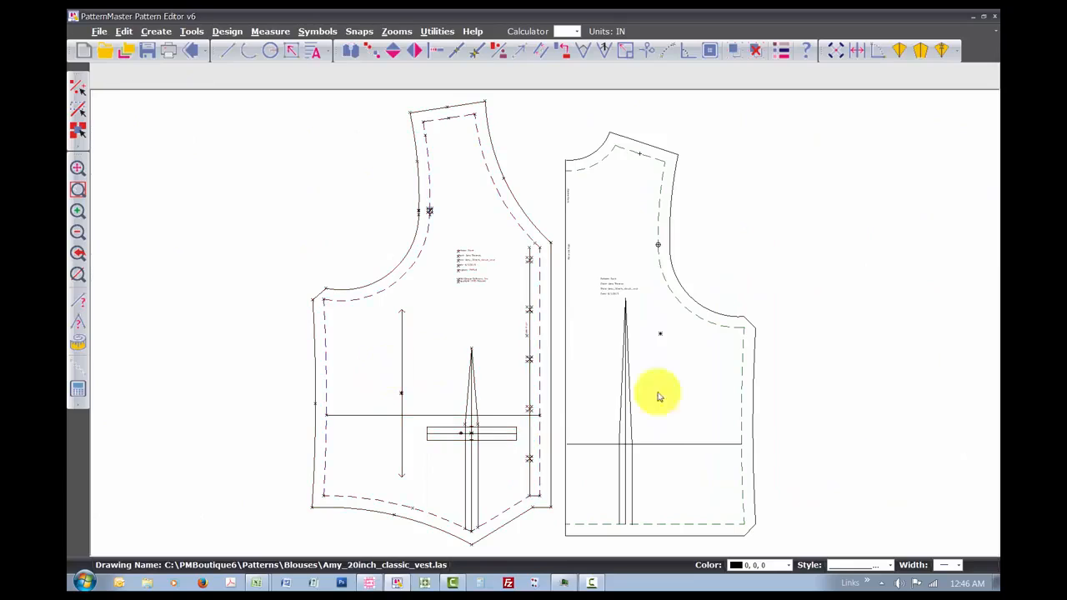
left_click(631, 401)
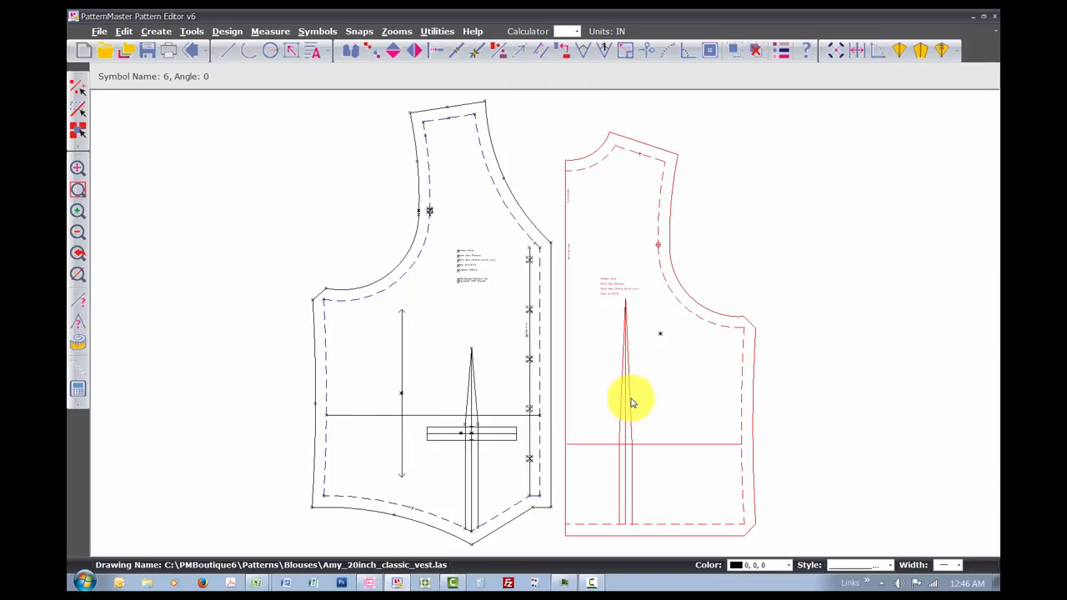
Delete the outer cutting line around the vest back, from neckline to hem, keeping the centre back line.
left_click(570, 159)
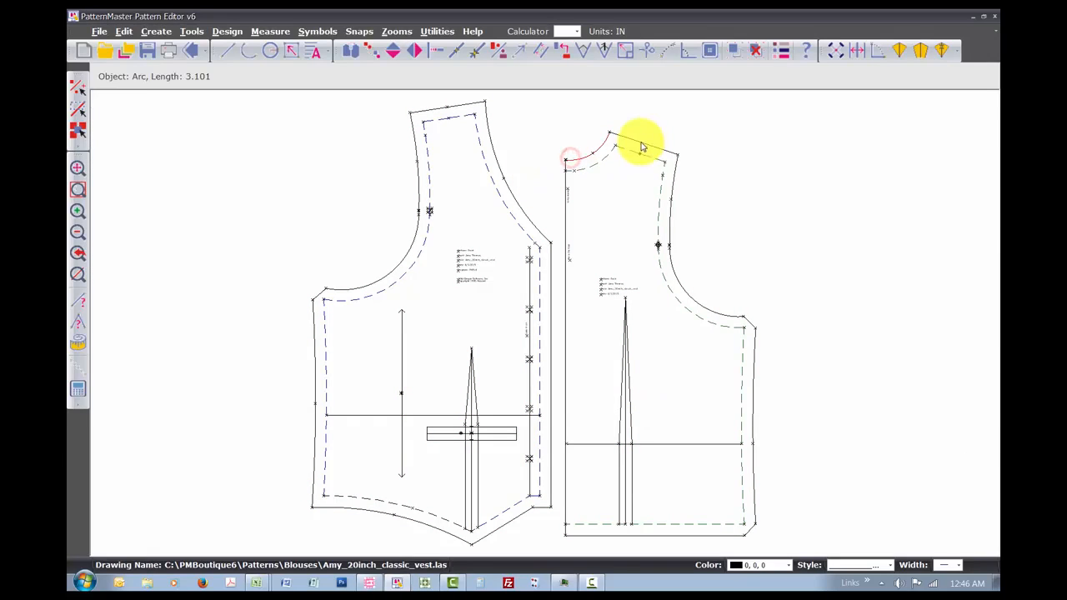
left_click(639, 142)
left_click(670, 205)
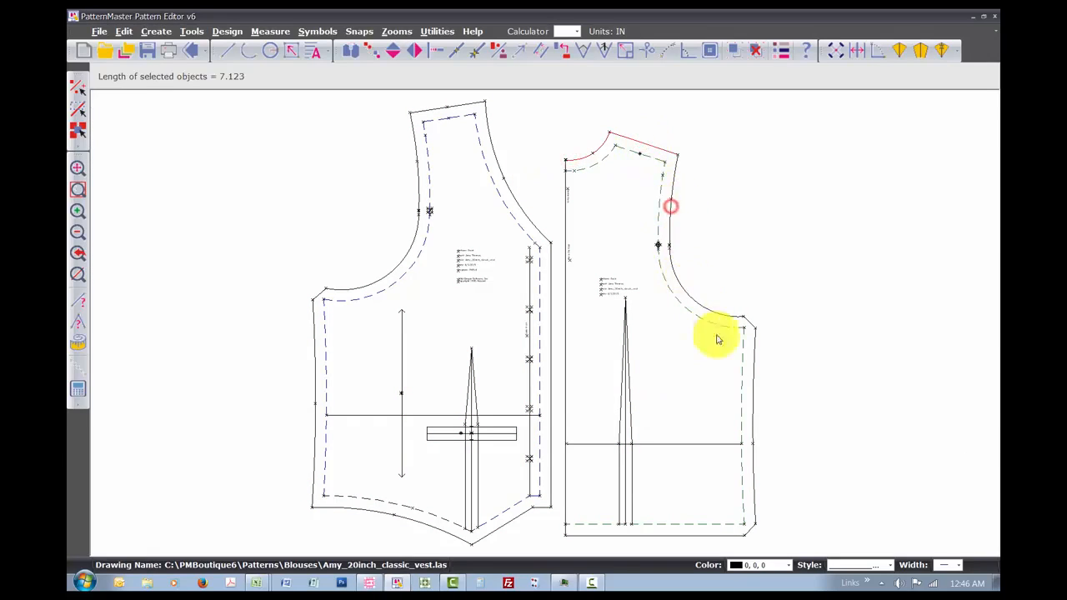
left_click(754, 360)
left_click(753, 321)
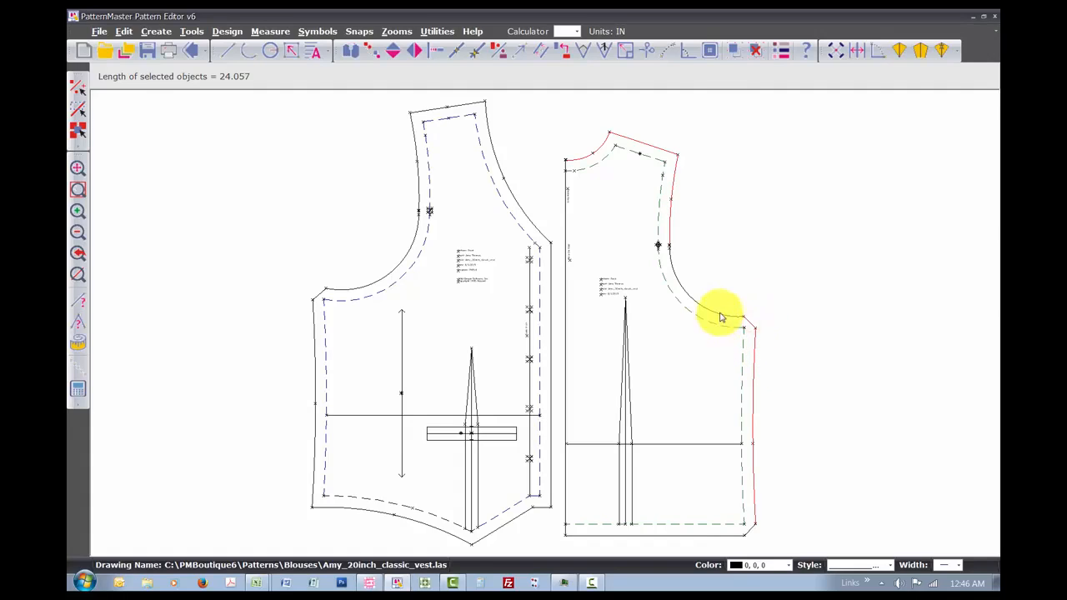
left_click(722, 316)
left_click(748, 527)
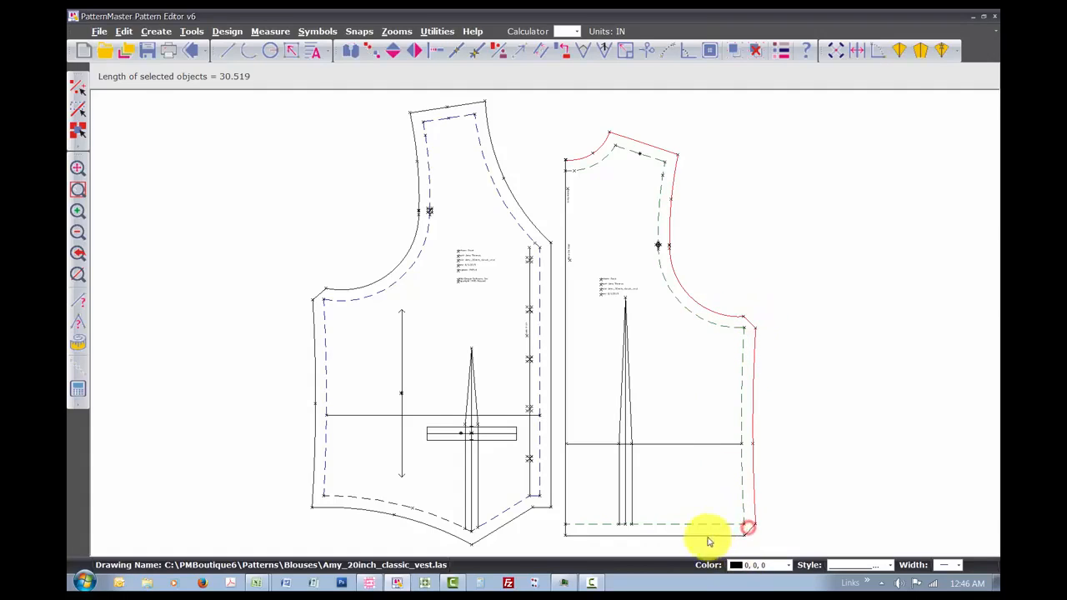
left_click(701, 534)
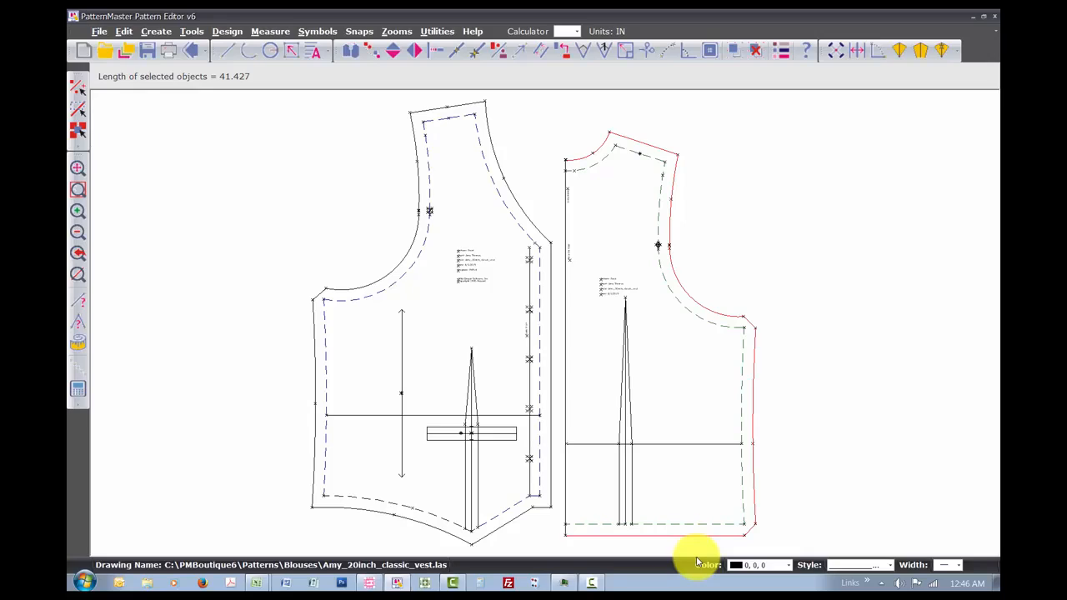
key("Delete")
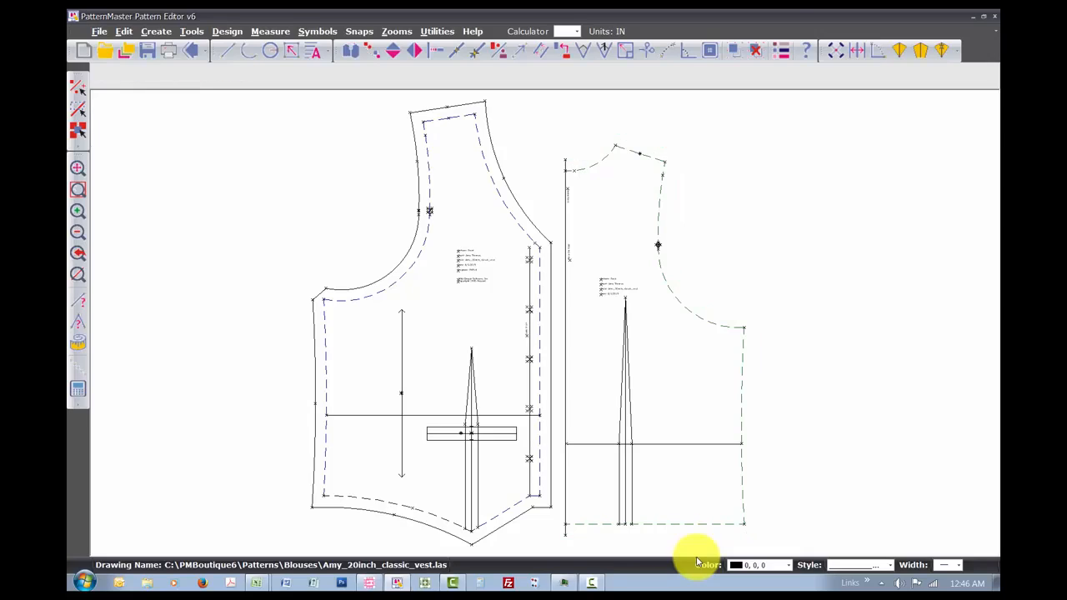
left_click(567, 166)
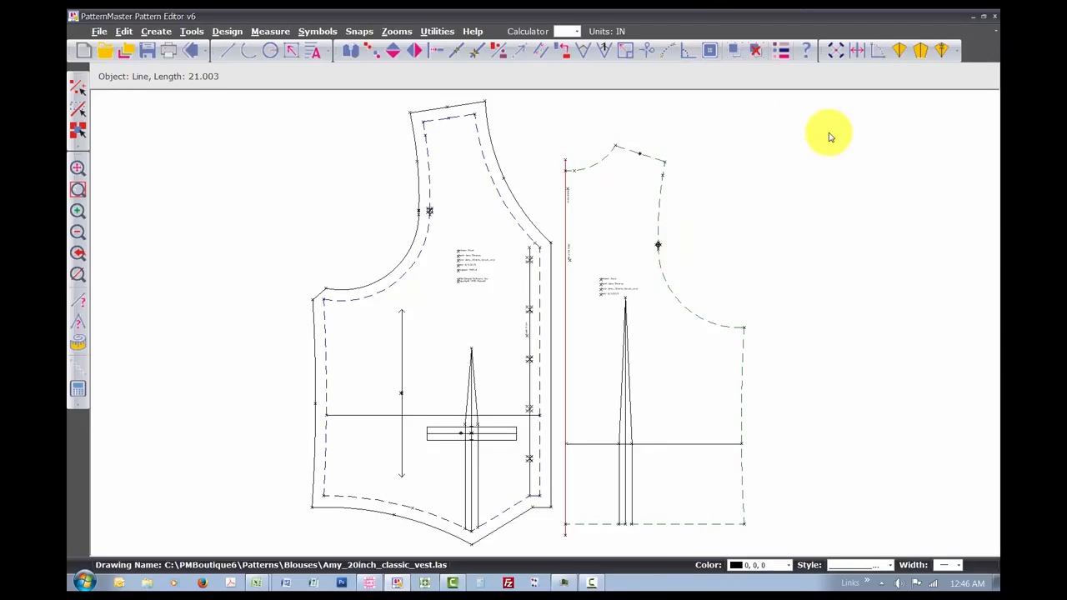
key("n")
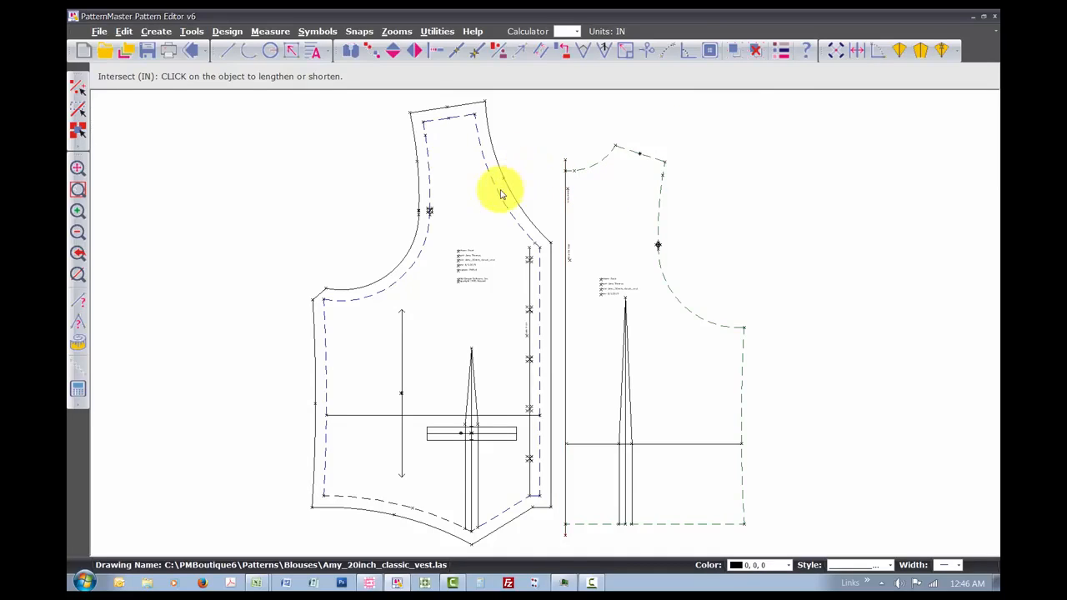
Delete the whole outer cutting line around the vest front, leaving the dashed seam line.
left_click(506, 187)
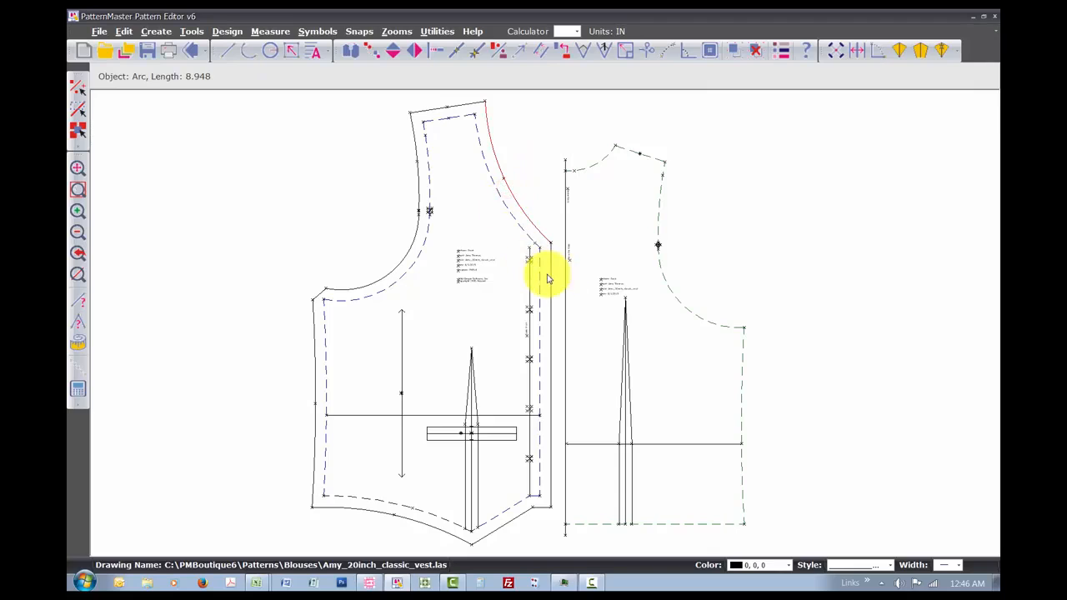
left_click(549, 275)
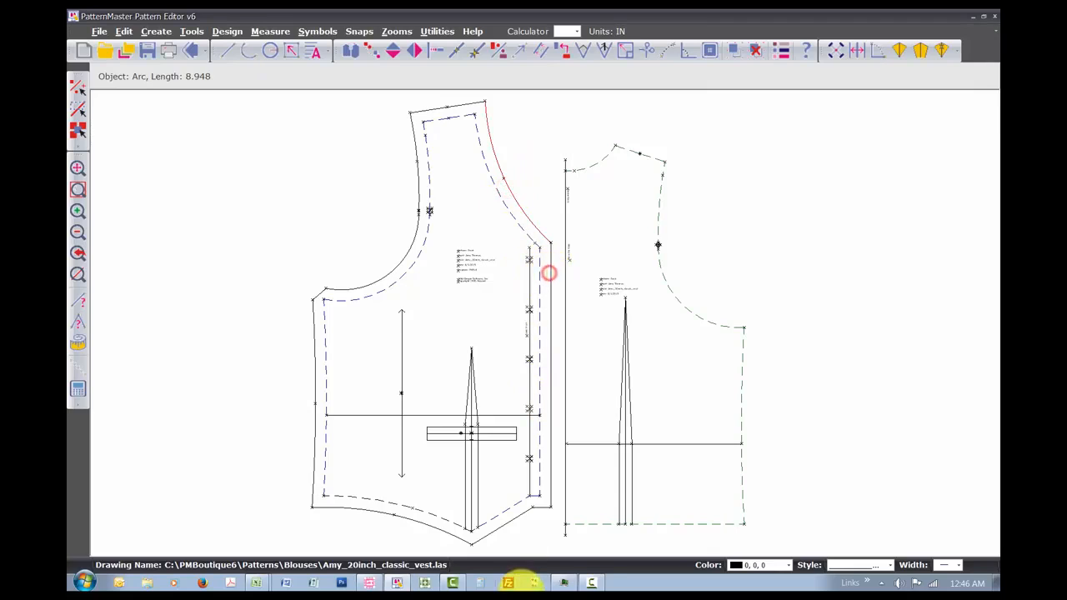
left_click(542, 504)
left_click(512, 515)
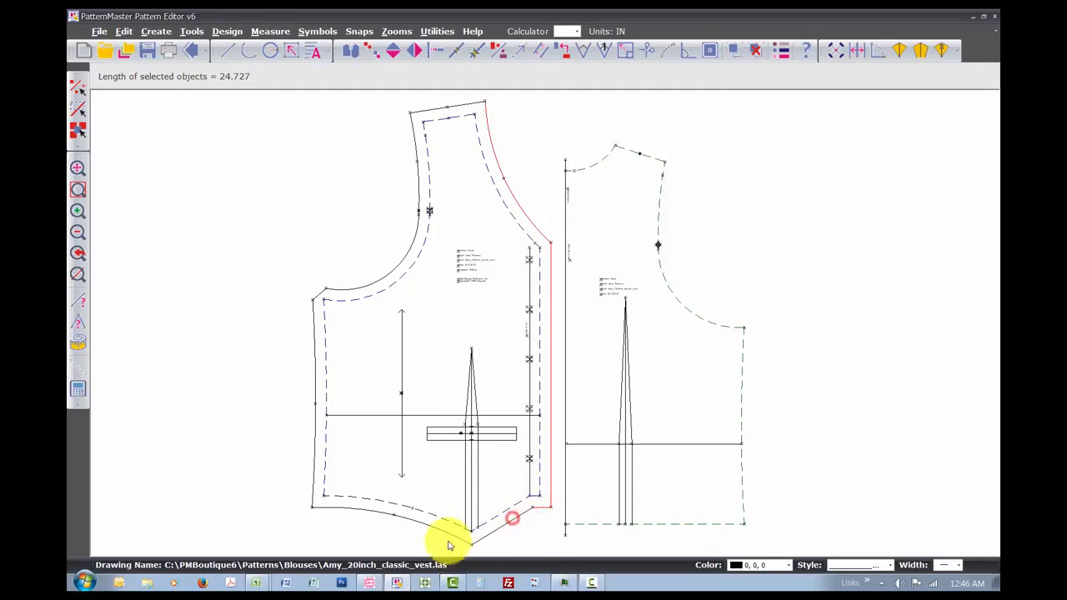
left_click(444, 533)
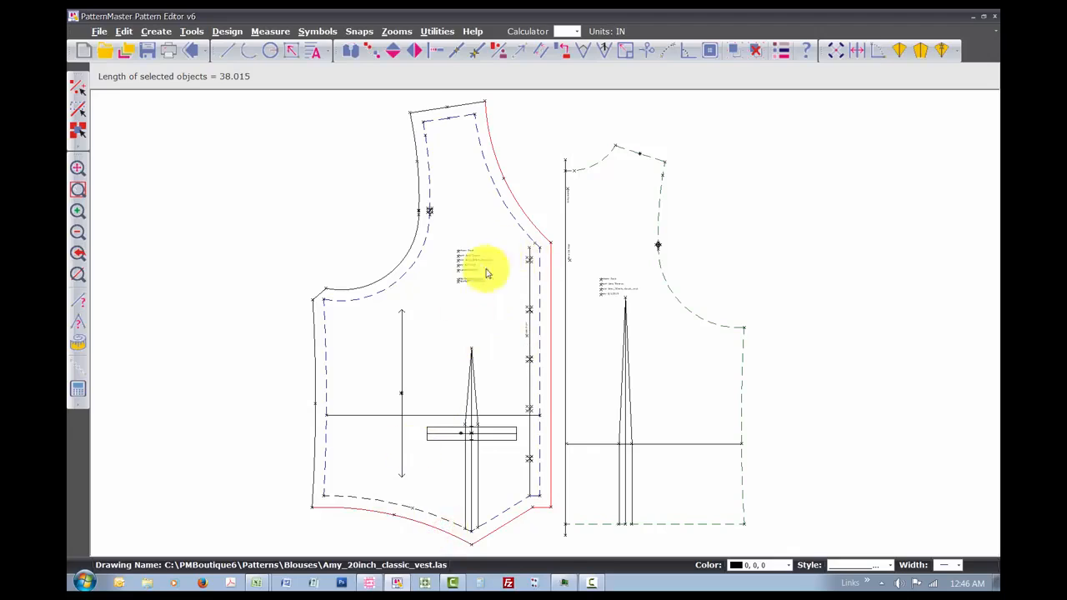
left_click(313, 475)
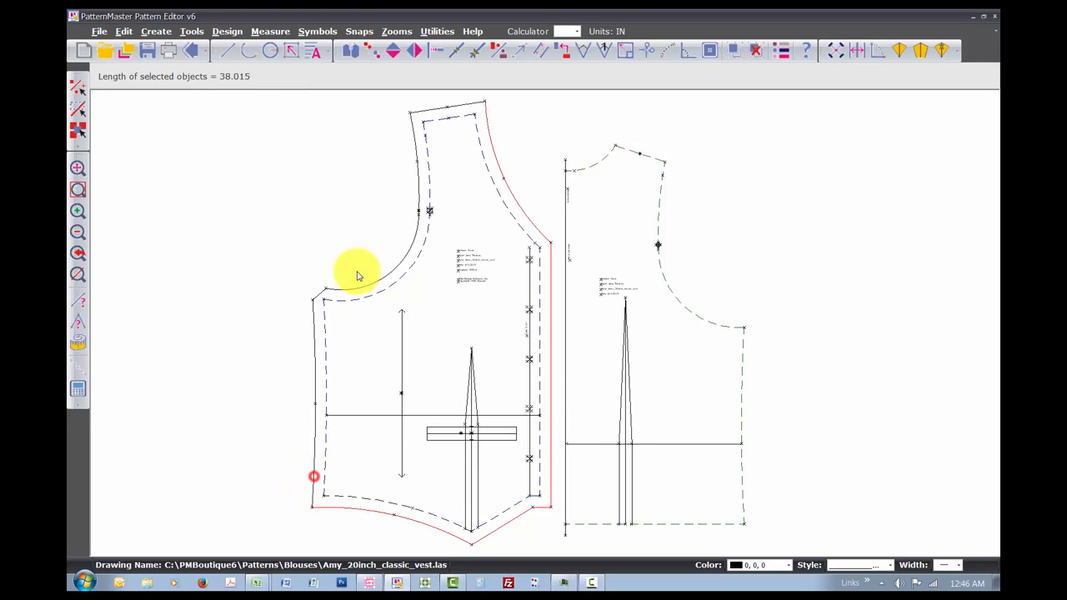
left_click(318, 294)
left_click(342, 291)
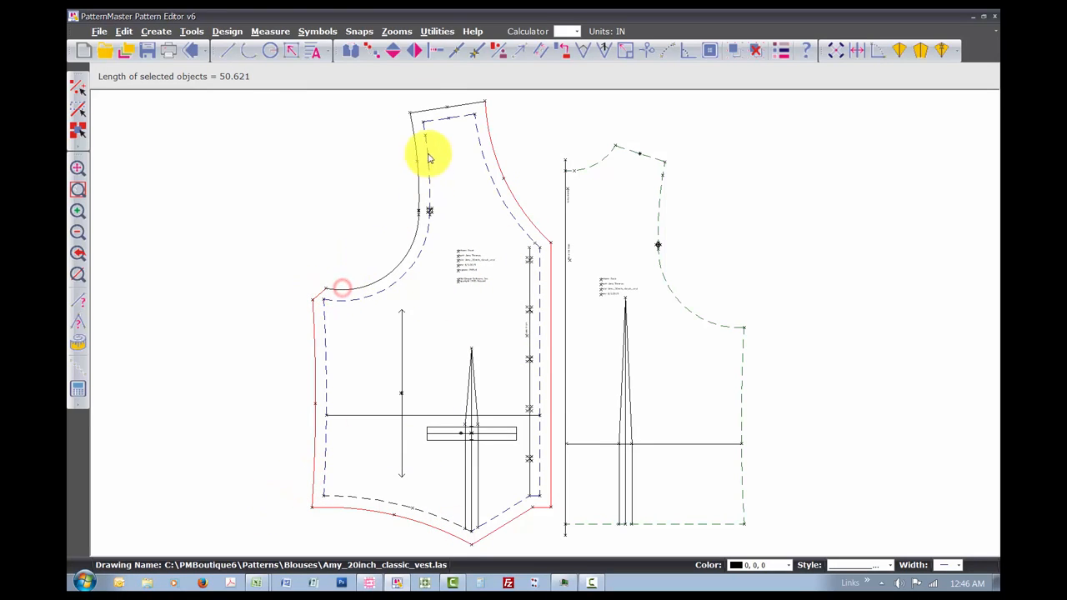
left_click(426, 112)
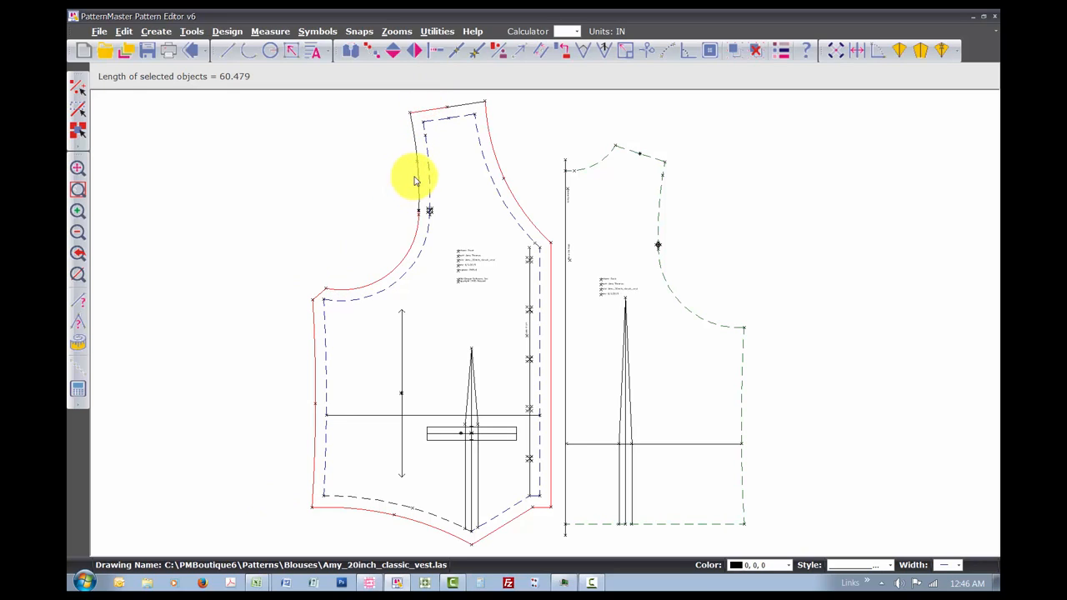
left_click(418, 177)
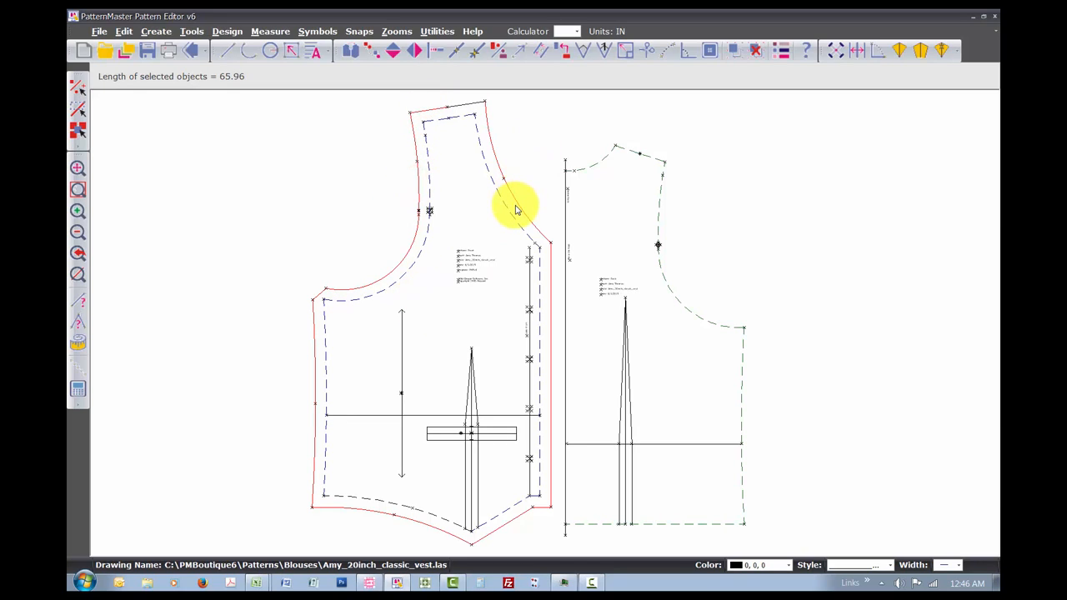
left_click(465, 104)
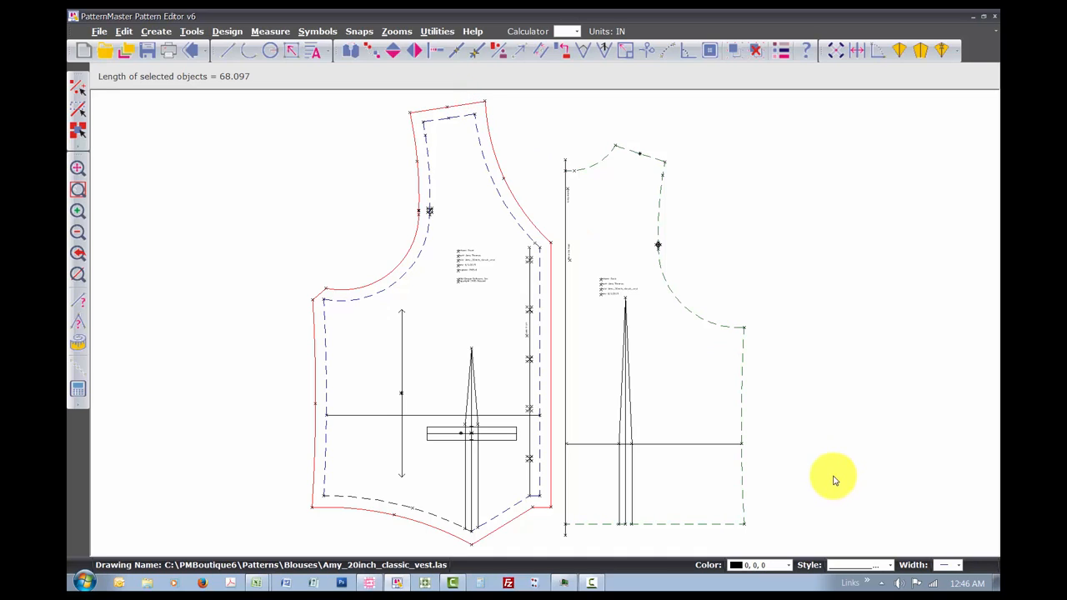
key("Delete")
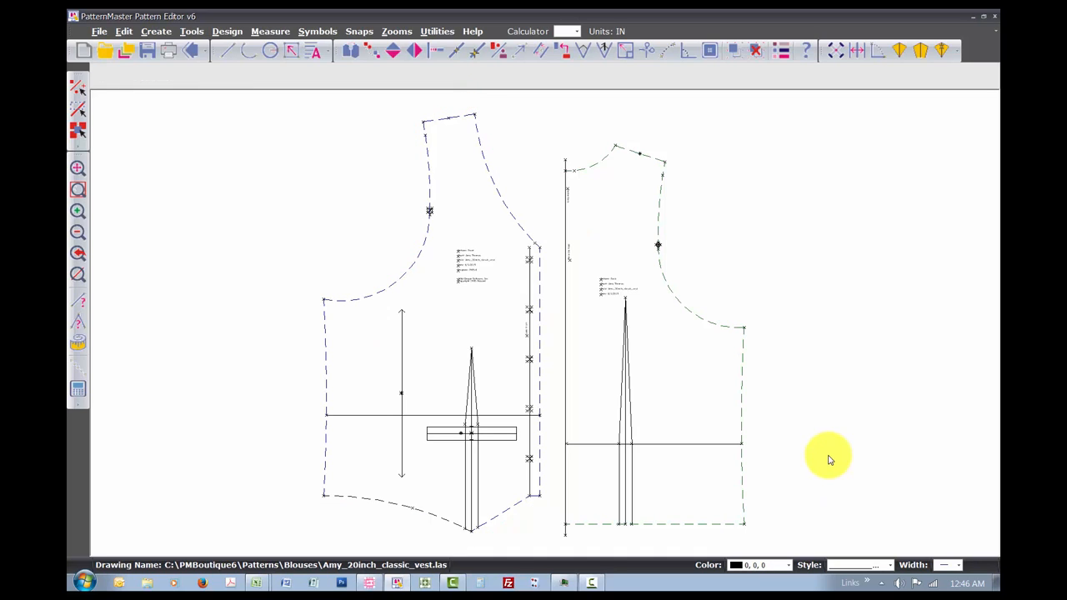
Move the solid-outline 2point5ease front and back pieces together onto the dashed vest front and back.
scroll(830, 460, "right", 10)
left_click(874, 310)
left_click(628, 357)
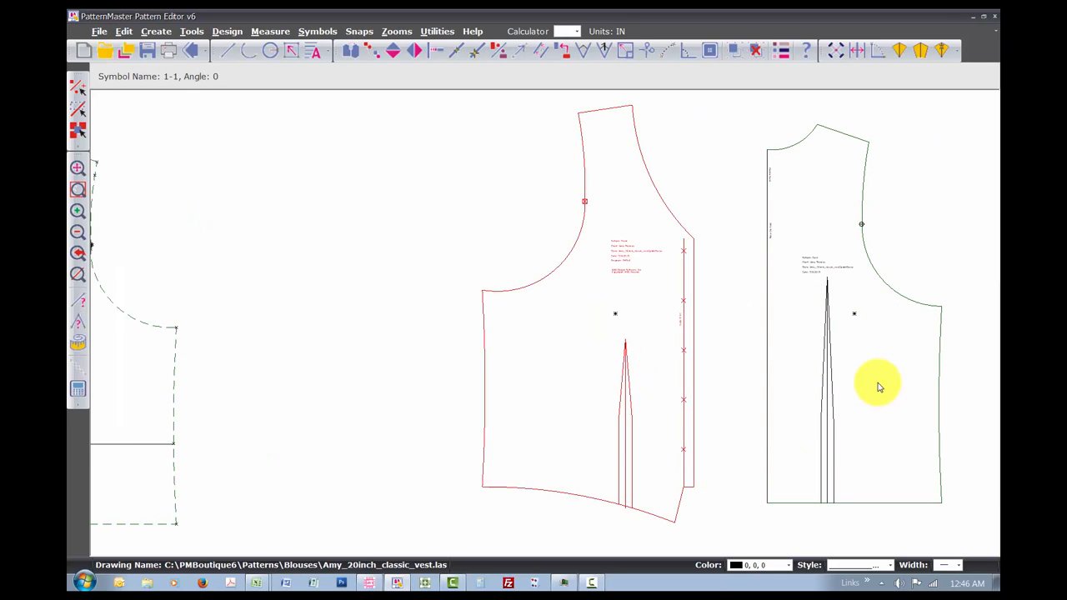
left_click(878, 385)
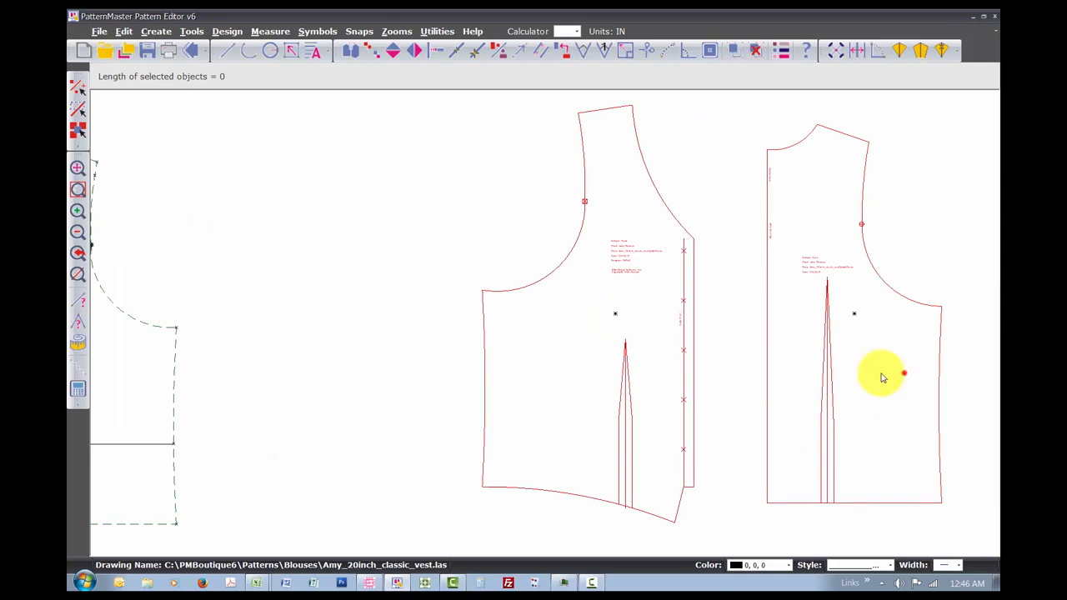
left_click(904, 372)
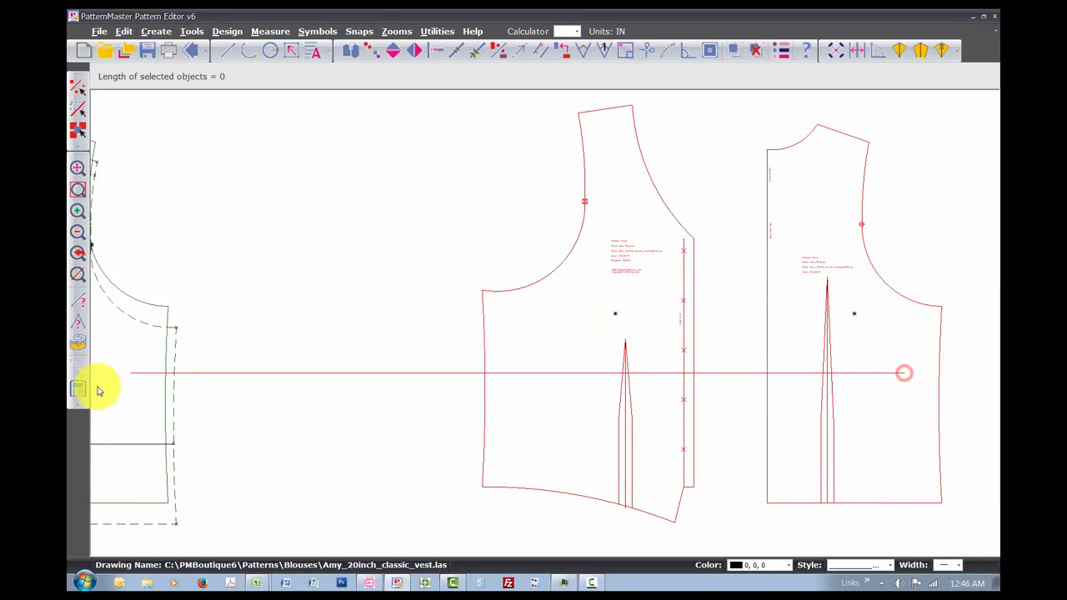
left_click(139, 403)
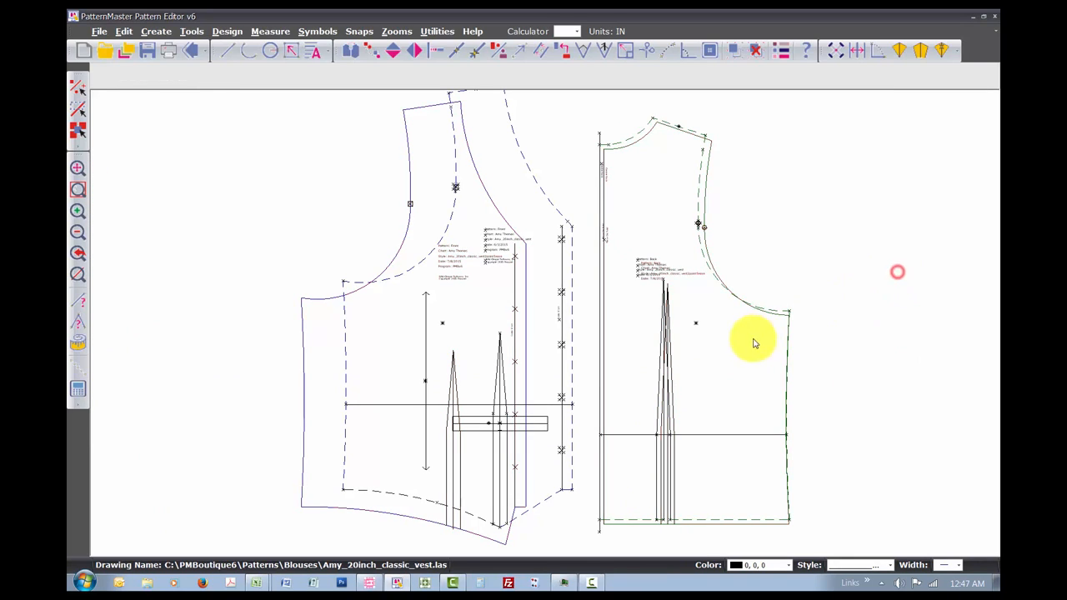
Align the solid-outline back with the dashed back, matching the centre back neckline corner and the neckline.
left_click(665, 230)
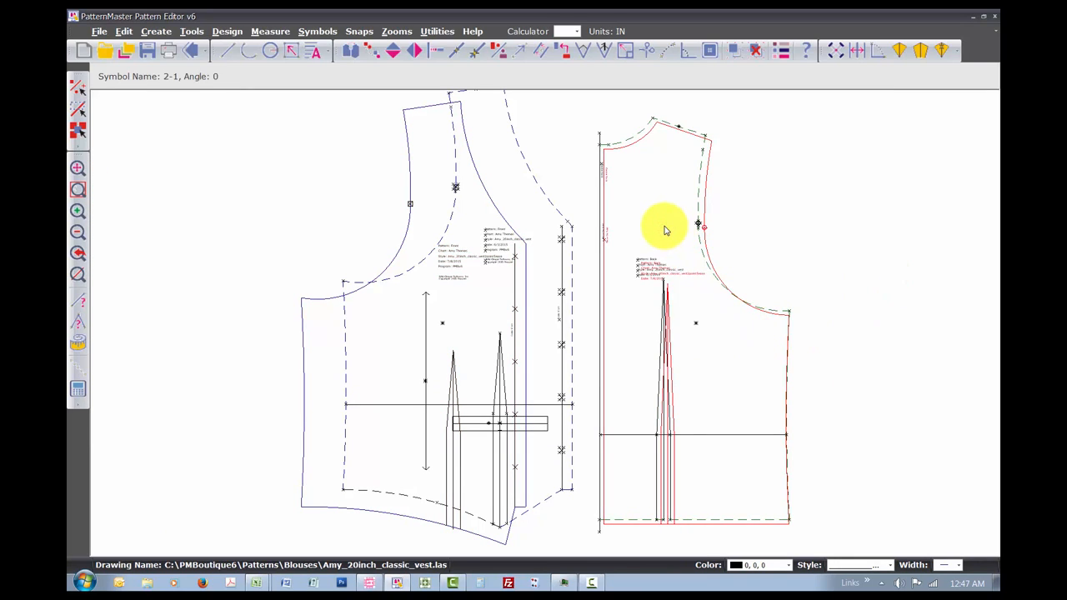
key("z")
key("w")
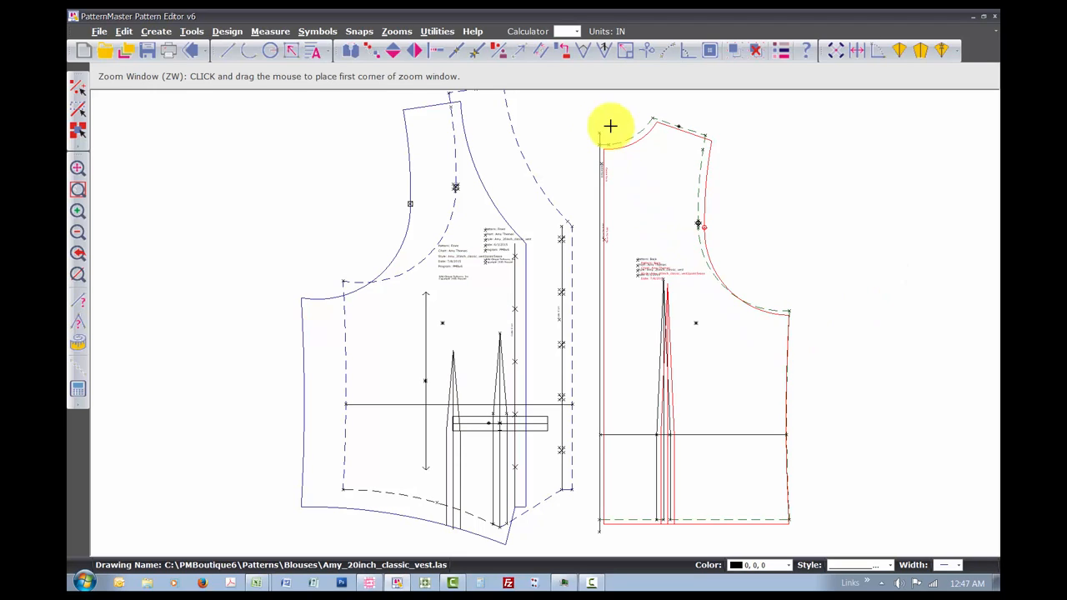
left_click(578, 116)
left_click(631, 195)
left_click(572, 305)
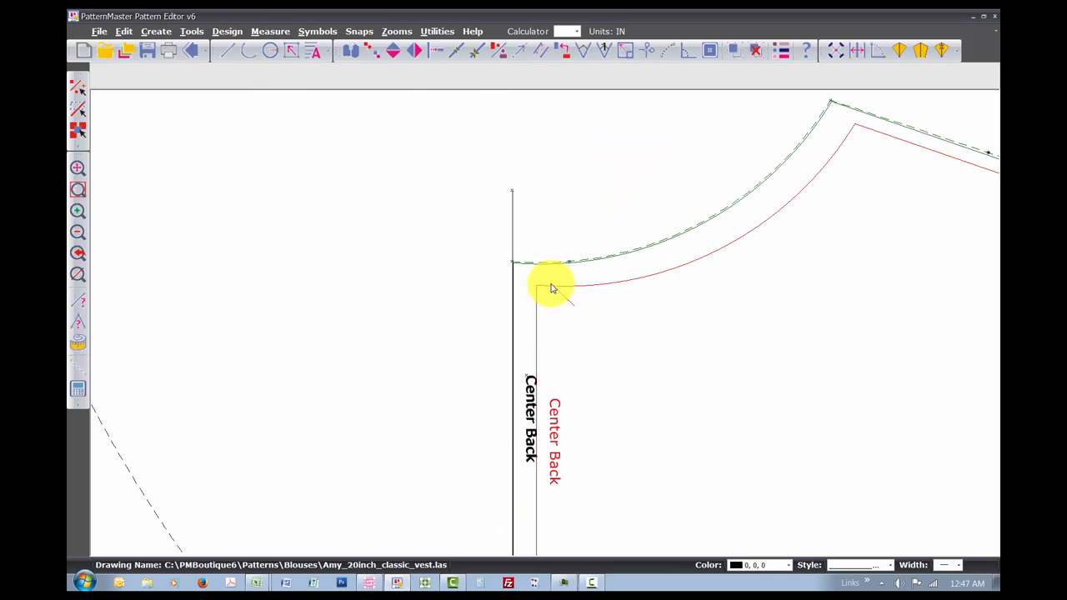
left_click(552, 288)
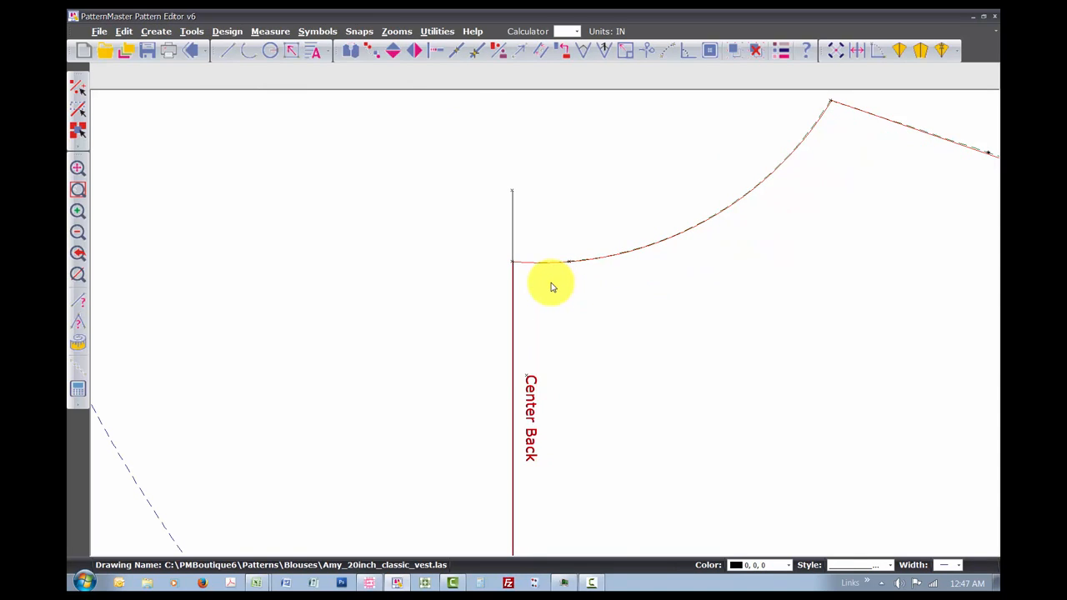
Align the solid-outline front with the dashed front, matching the neckline end of the shoulder seam.
key("Left")
key("Left")
key("Left")
key("Left")
key("Left")
key("Left")
key("Left")
key("Left")
key("Left")
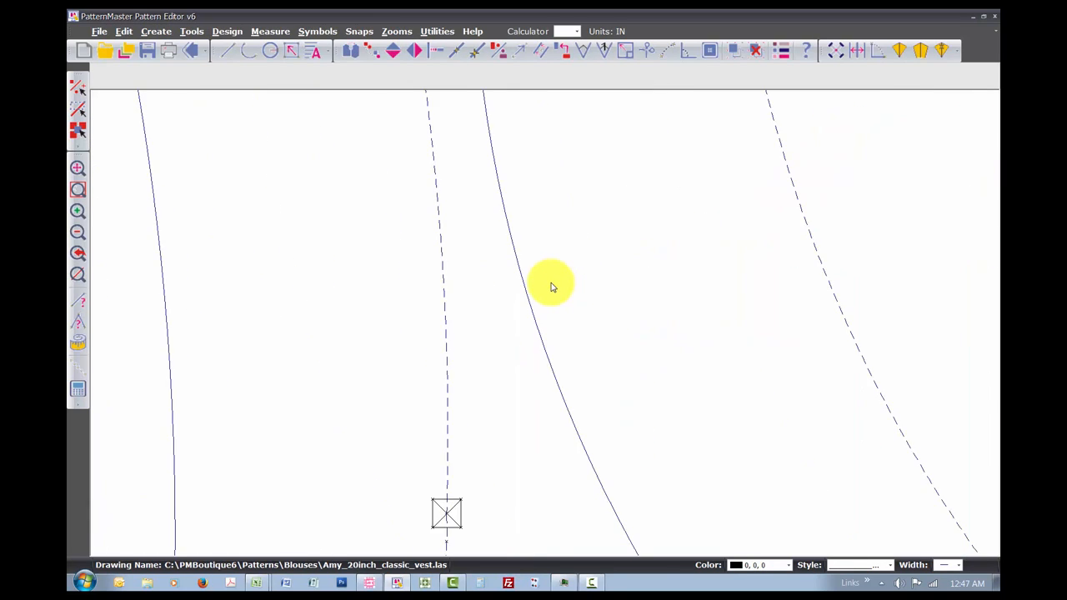
key("Left")
key("Left")
key("Left")
key("Left")
key("Left")
key("Left")
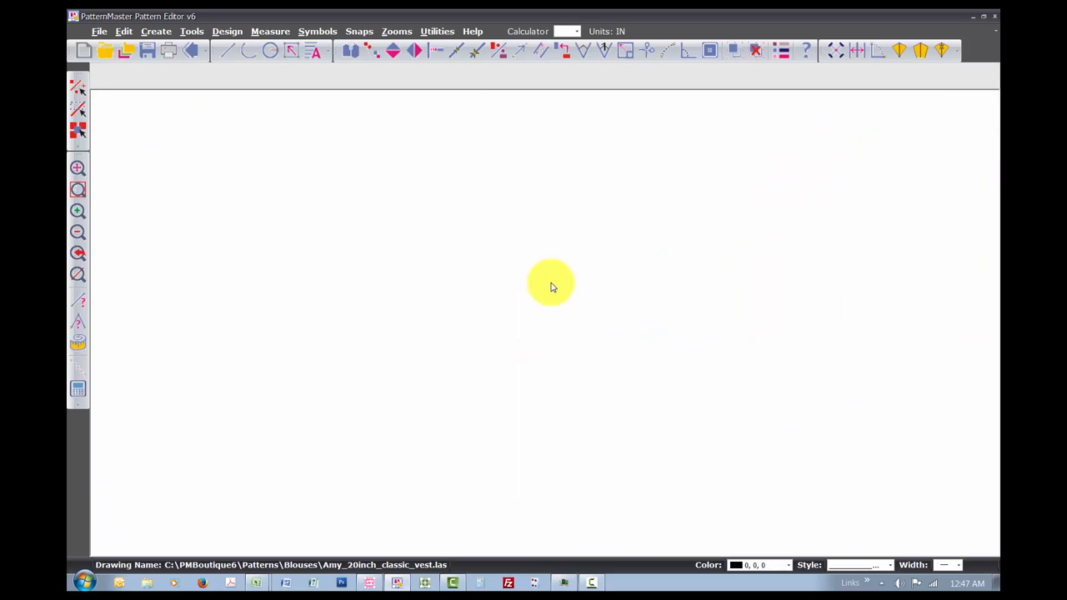
key("Right")
key("Right")
key("Right")
key("Right")
key("Right")
key("Right")
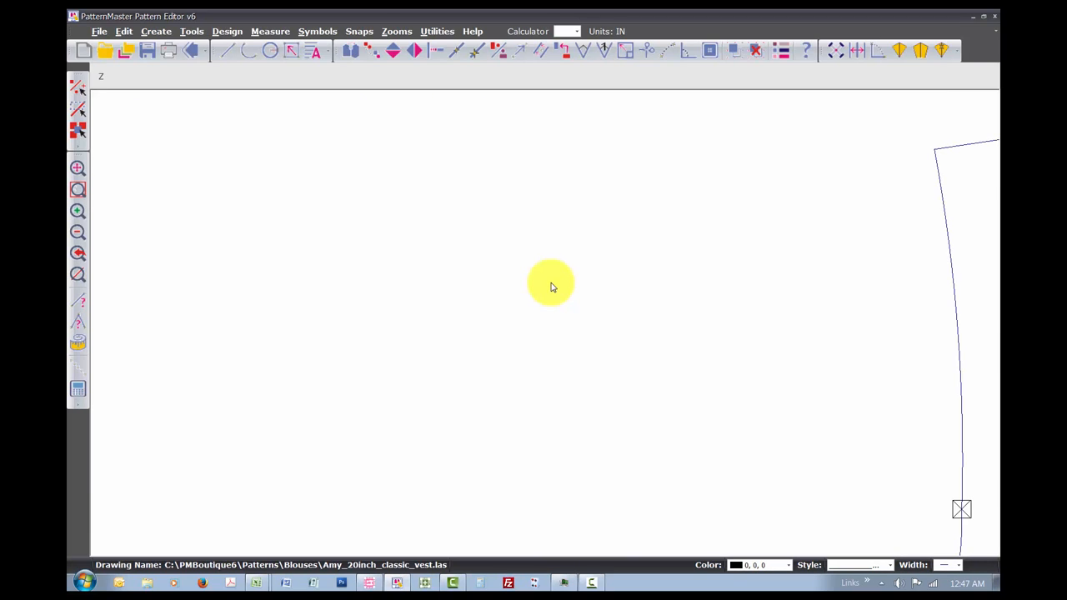
key("o")
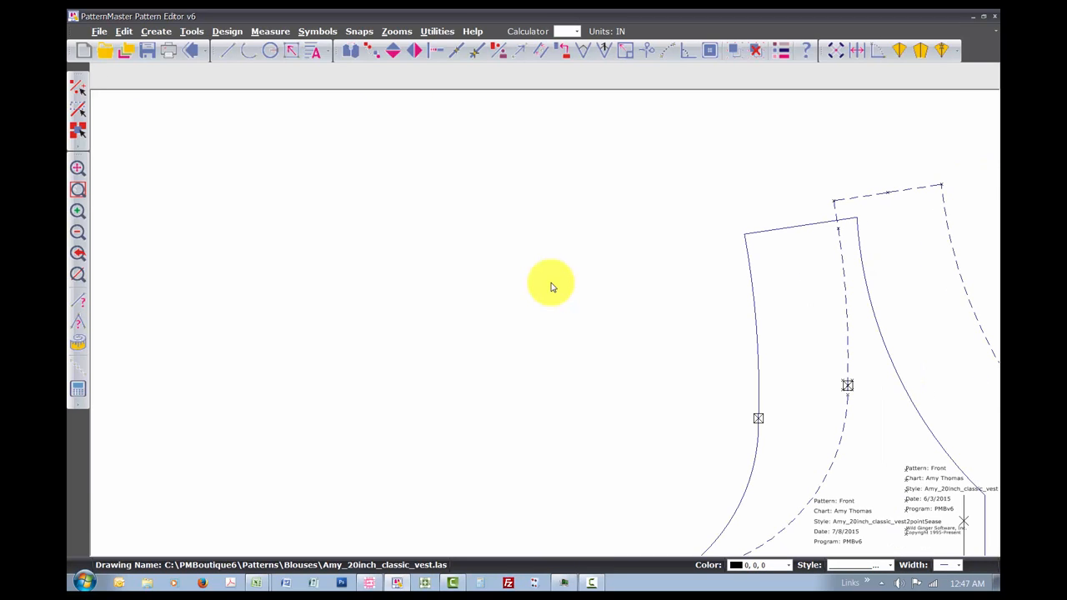
key("Right")
key("Right")
key("Right")
key("Right")
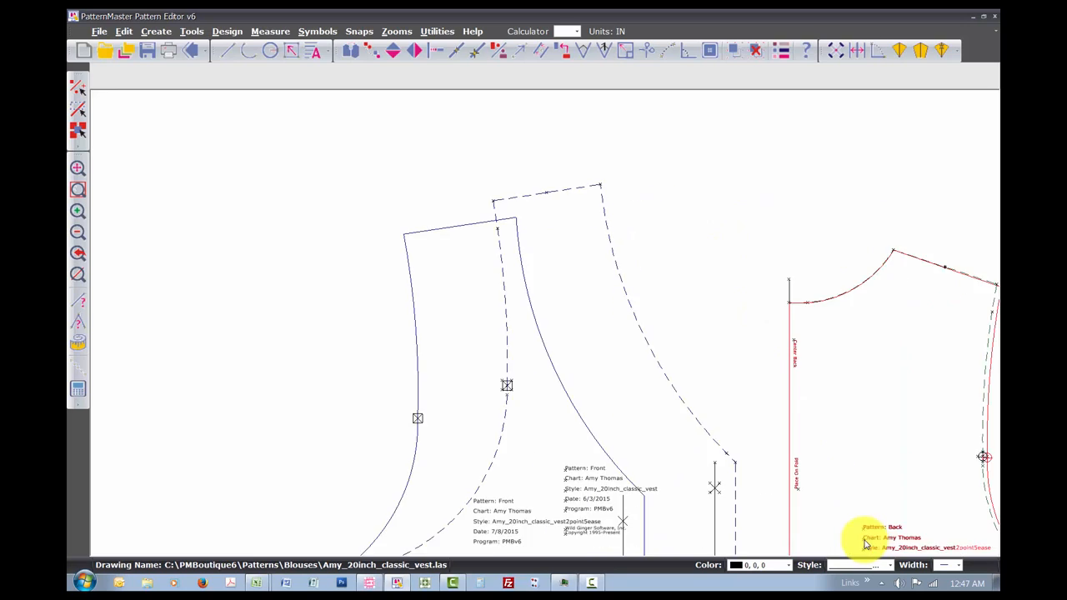
left_click(441, 382)
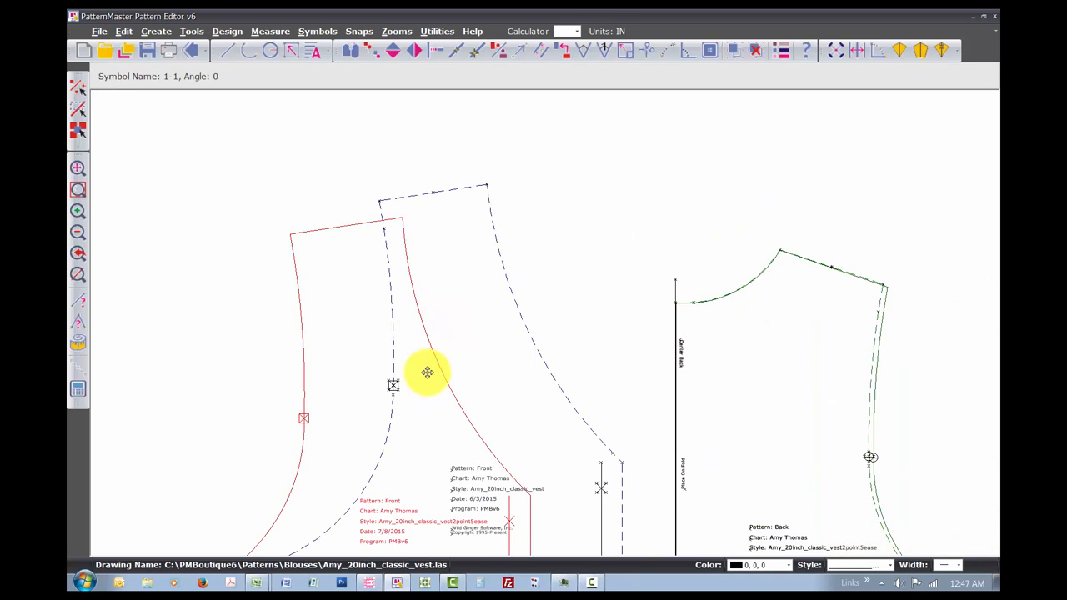
key("z")
key("w")
left_click(371, 166)
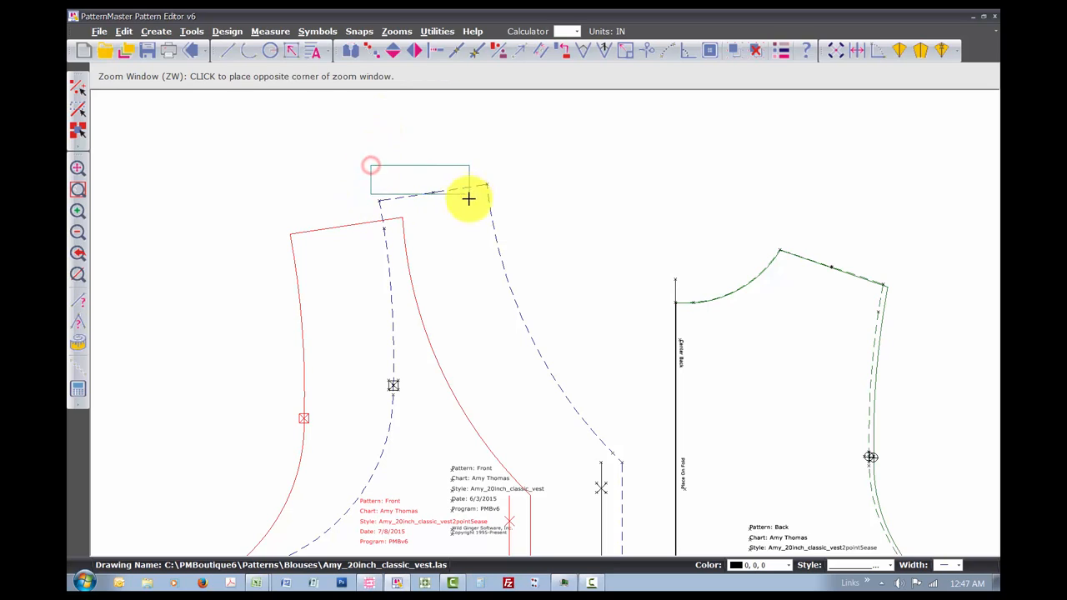
left_click(521, 289)
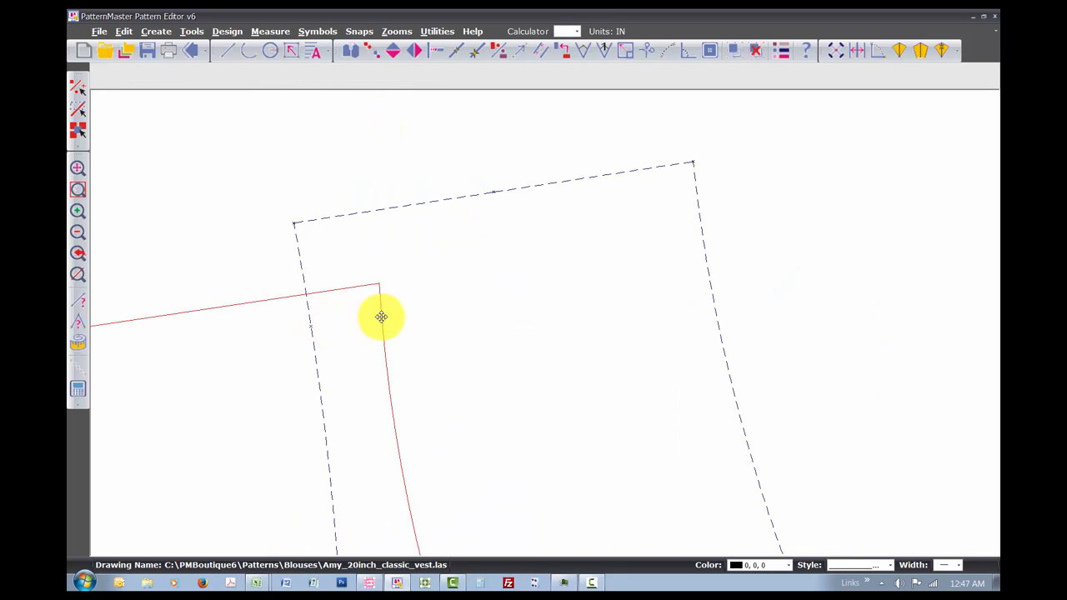
left_click(381, 317)
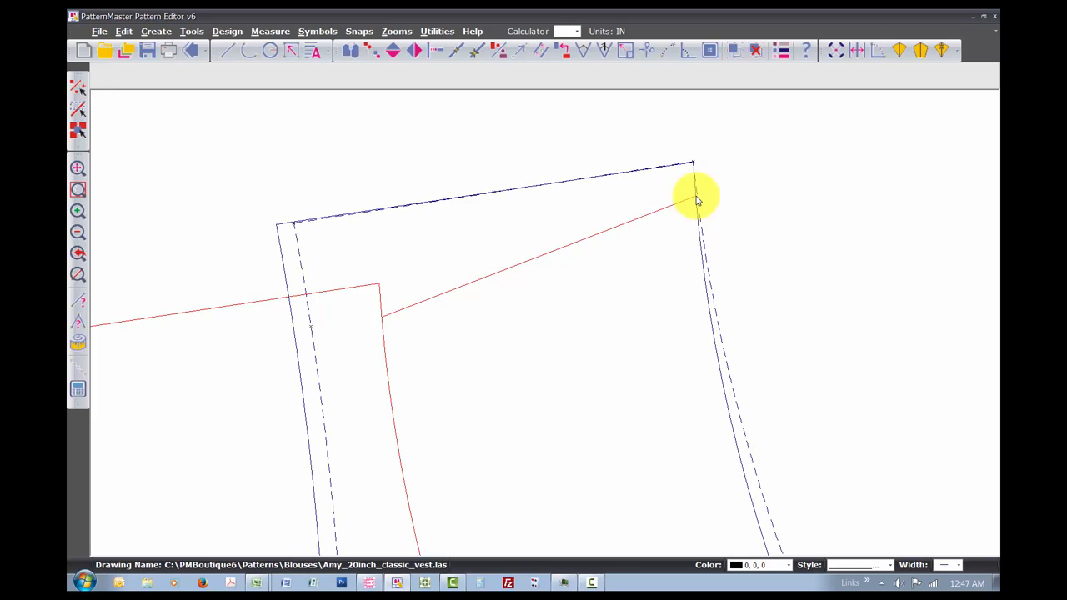
left_click(697, 200)
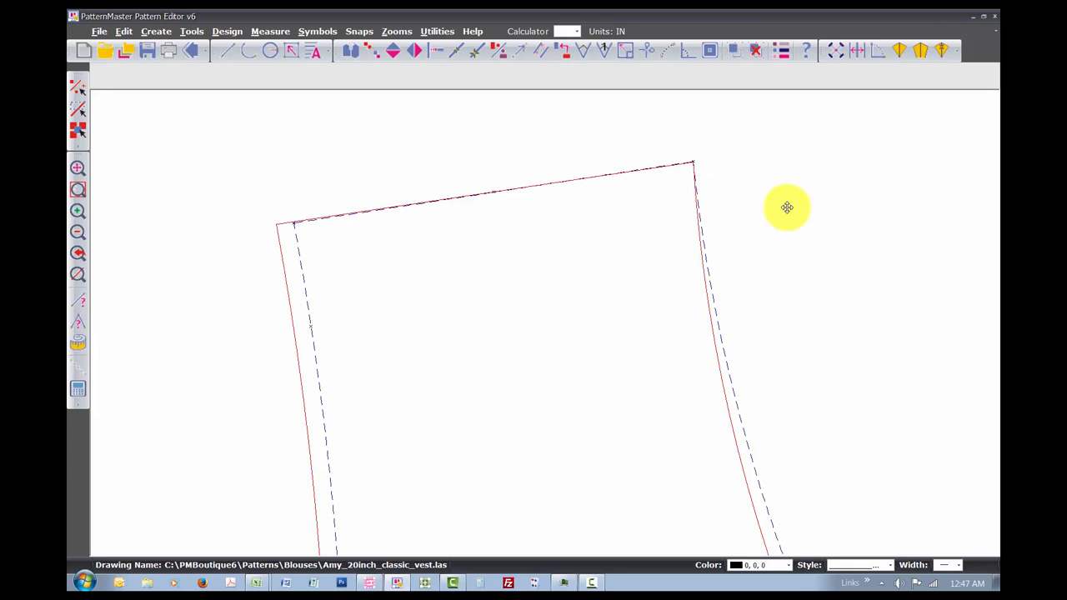
Compare the overlaid pieces and measure the distance between the two front side seams just below the underarm.
key("Return")
type("zozozo")
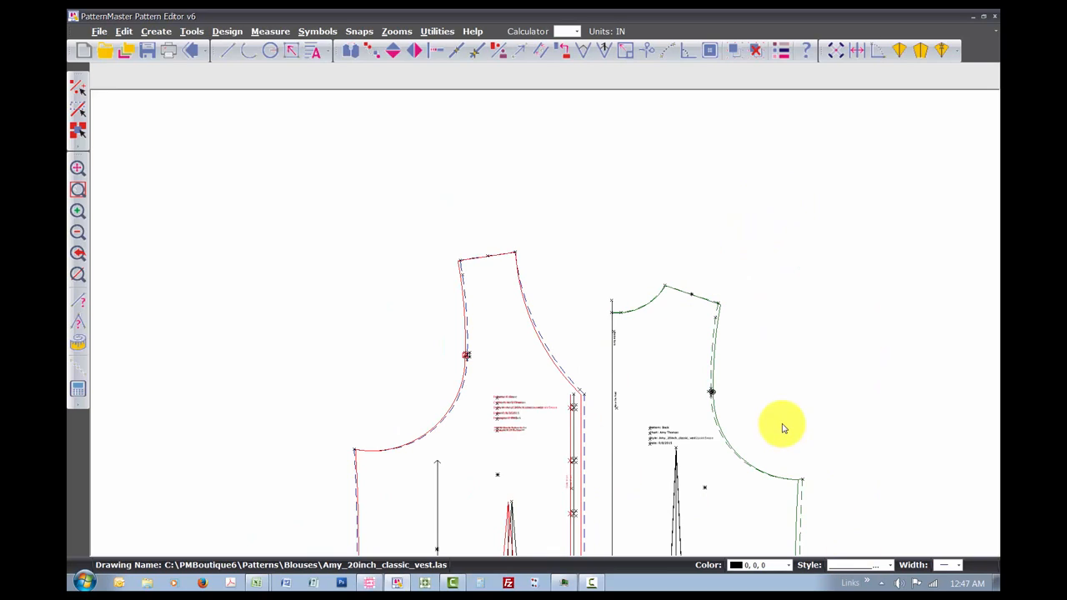
scroll(783, 428, "down", 5)
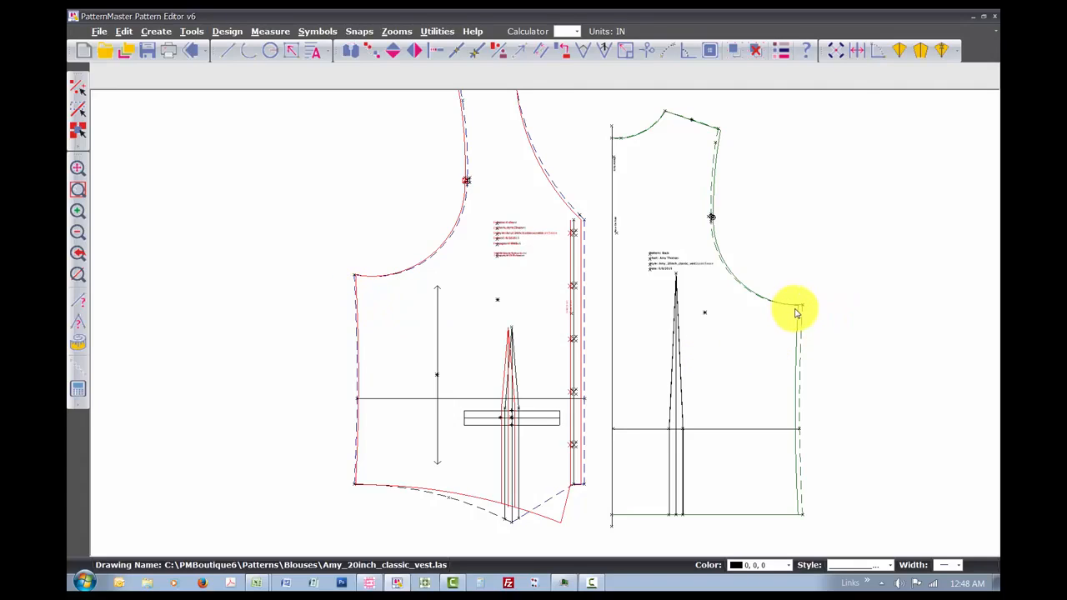
key("z")
key("w")
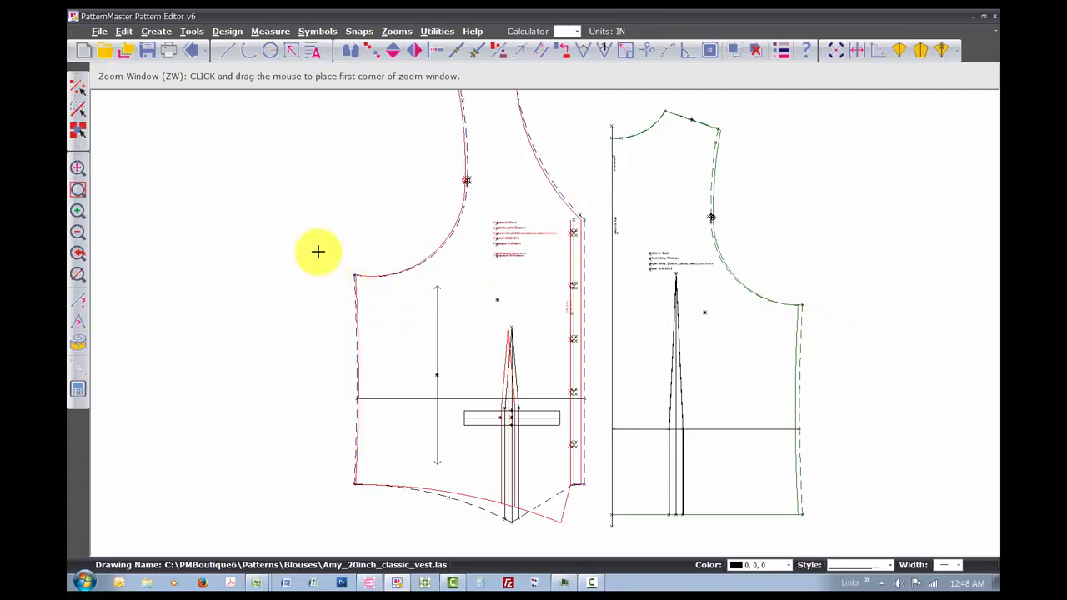
left_click_drag(327, 252, 378, 303)
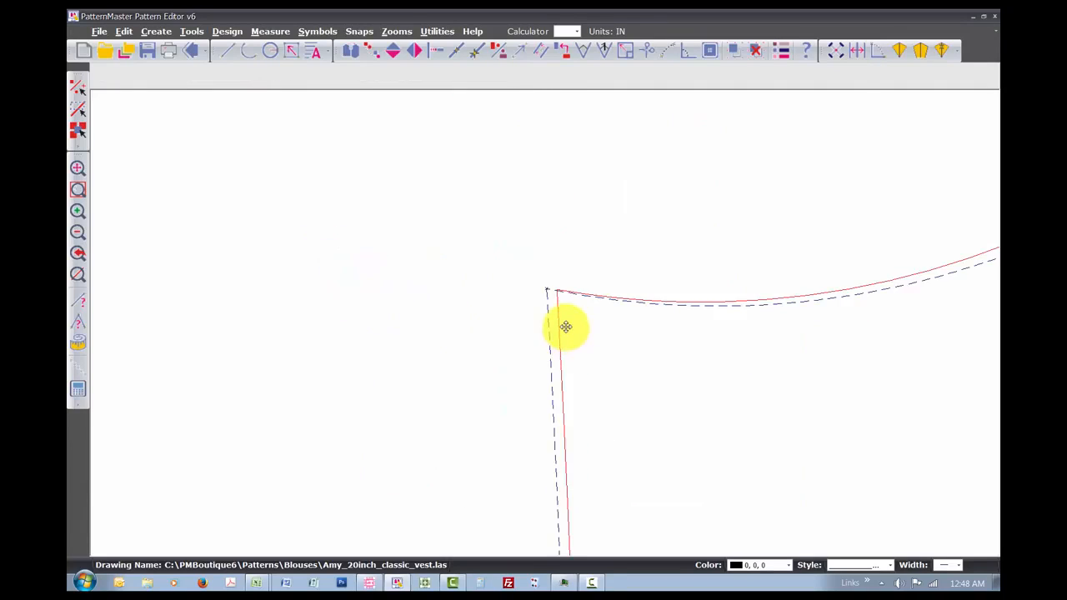
key("m")
key("s")
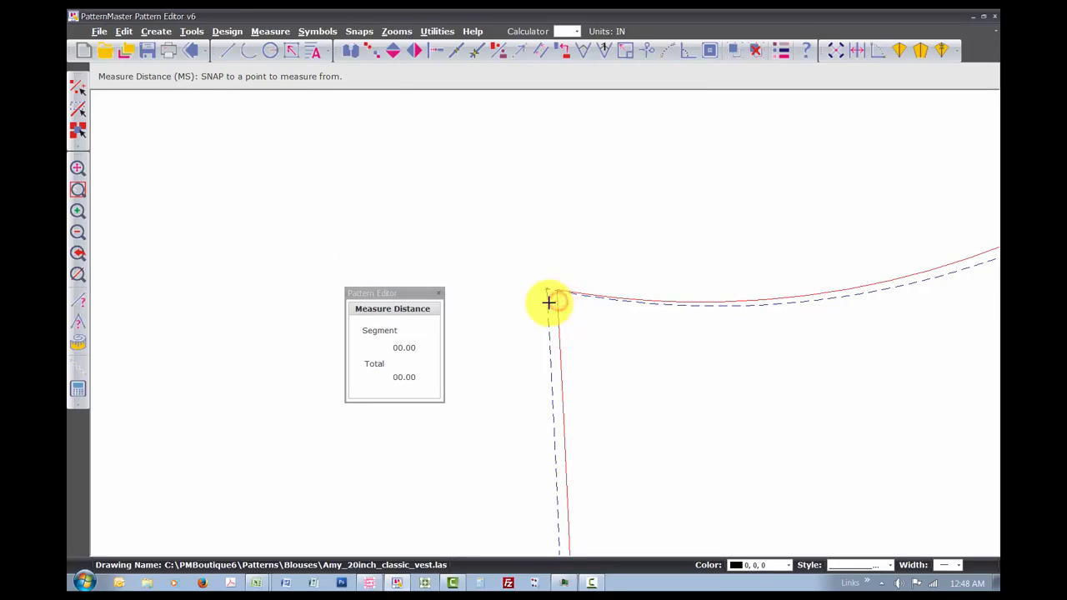
left_click(547, 303)
key("Escape")
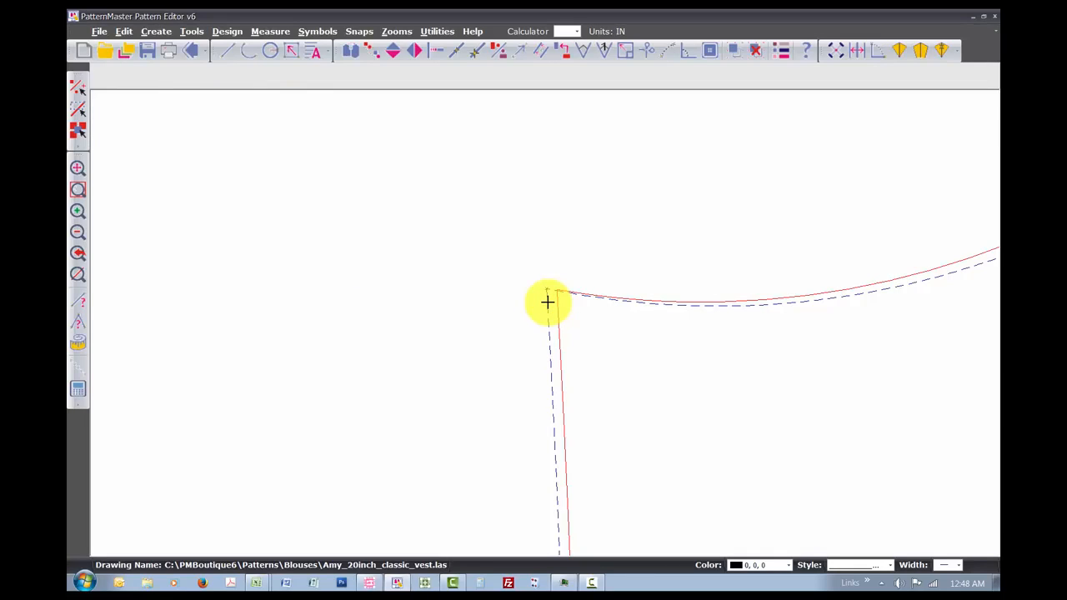
key("Escape")
Measure the distance between the solid and dashed back side seams just below the underarm.
key("p")
key("z")
key("w")
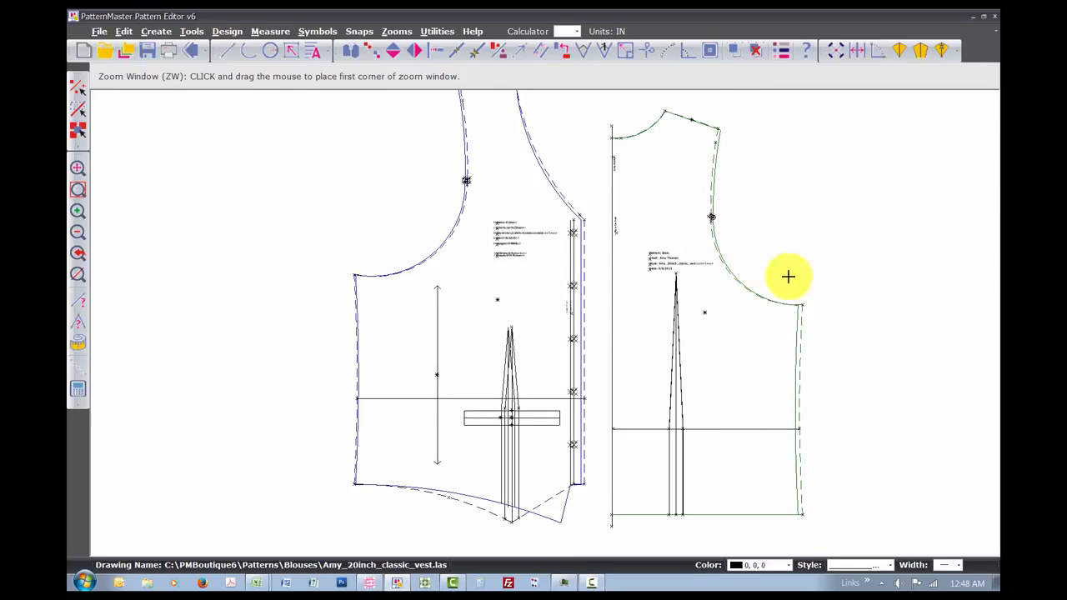
left_click_drag(788, 278, 832, 352)
left_click(832, 353)
key("m")
key("s")
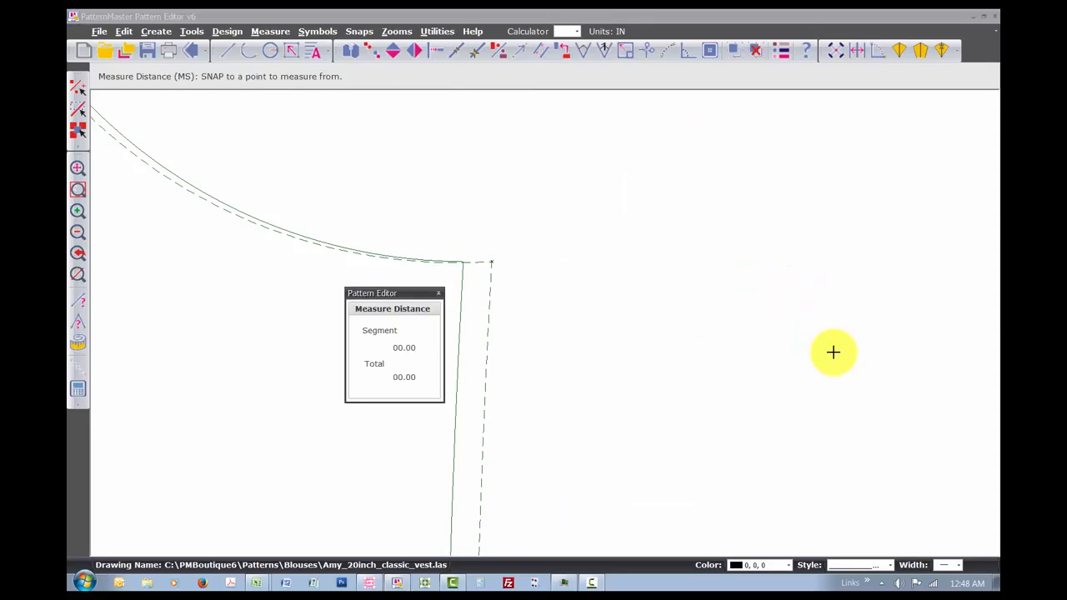
left_click(475, 279)
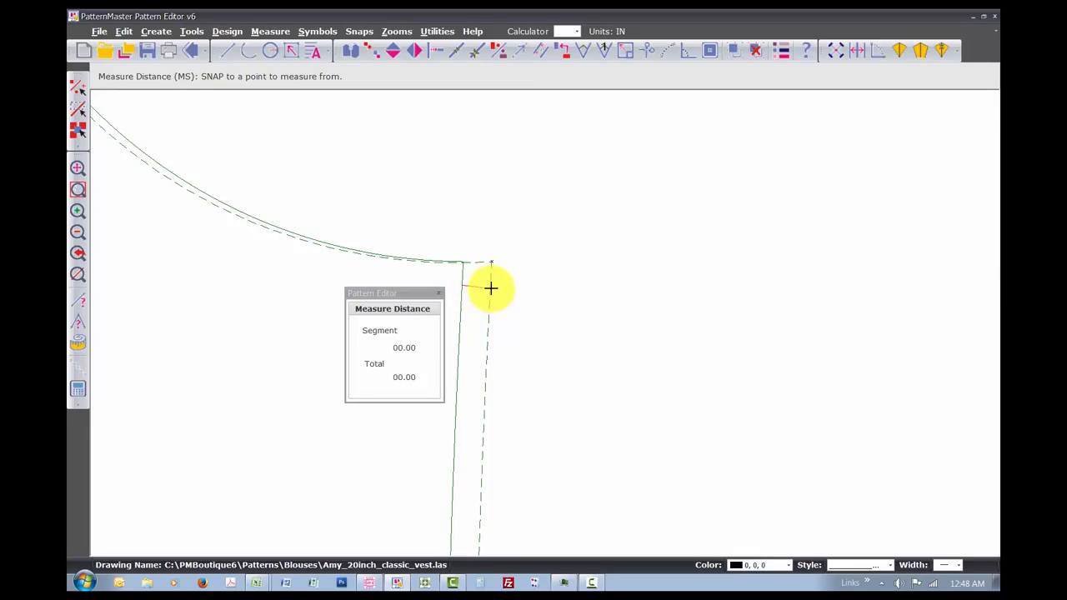
left_click(490, 286)
key("Escape")
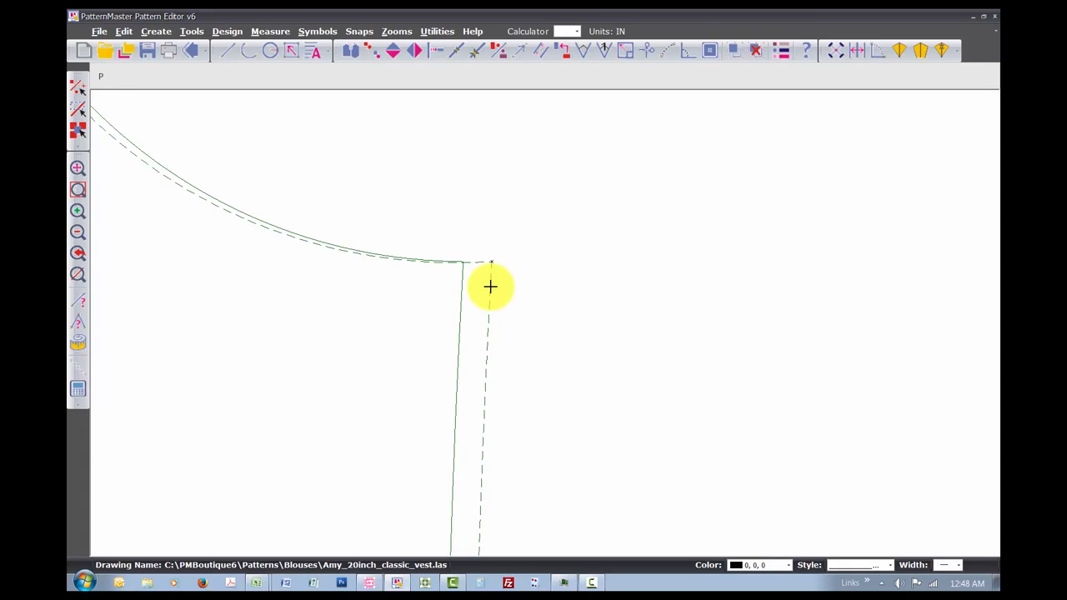
Move the solid-outline front and back together off the dashed pieces, placing them to the right of the dashed back.
left_click(490, 288)
right_click(490, 287)
scroll(490, 288, "down", 4)
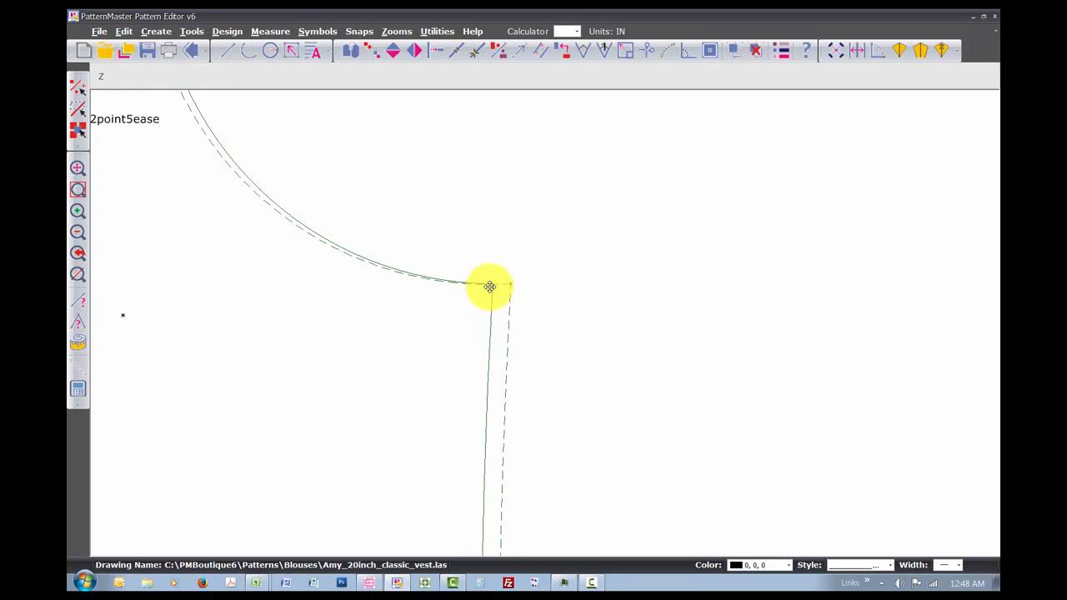
scroll(490, 288, "down", 4)
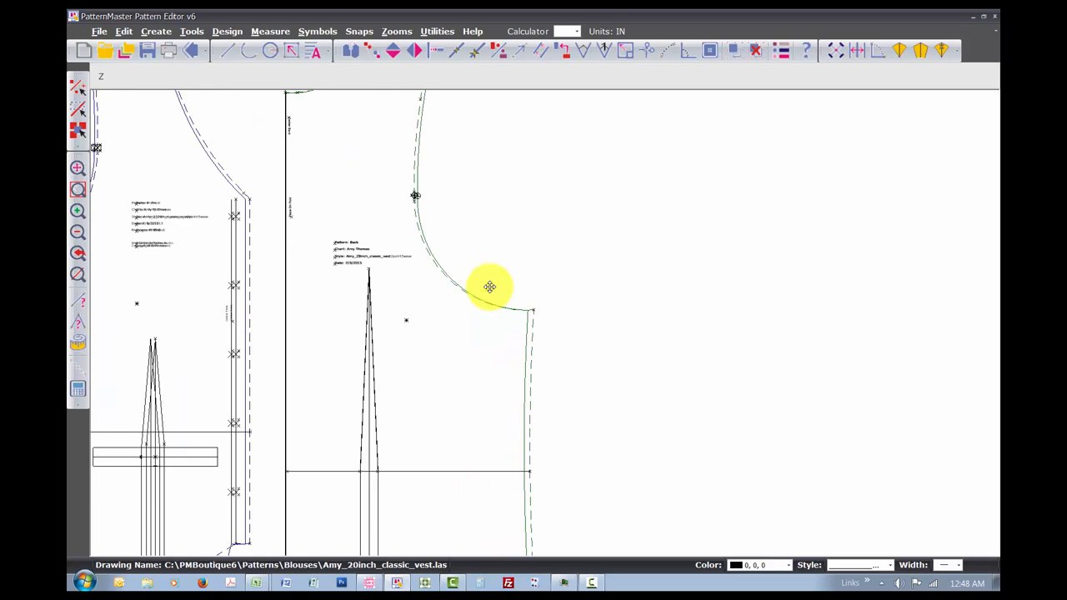
scroll(490, 288, "down", 1)
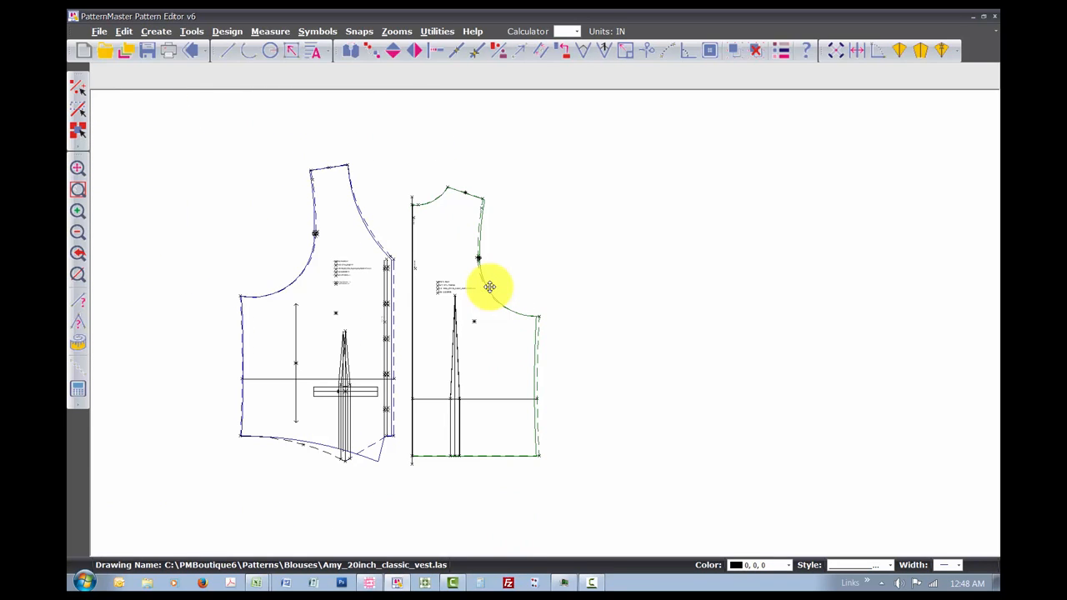
left_click(320, 318)
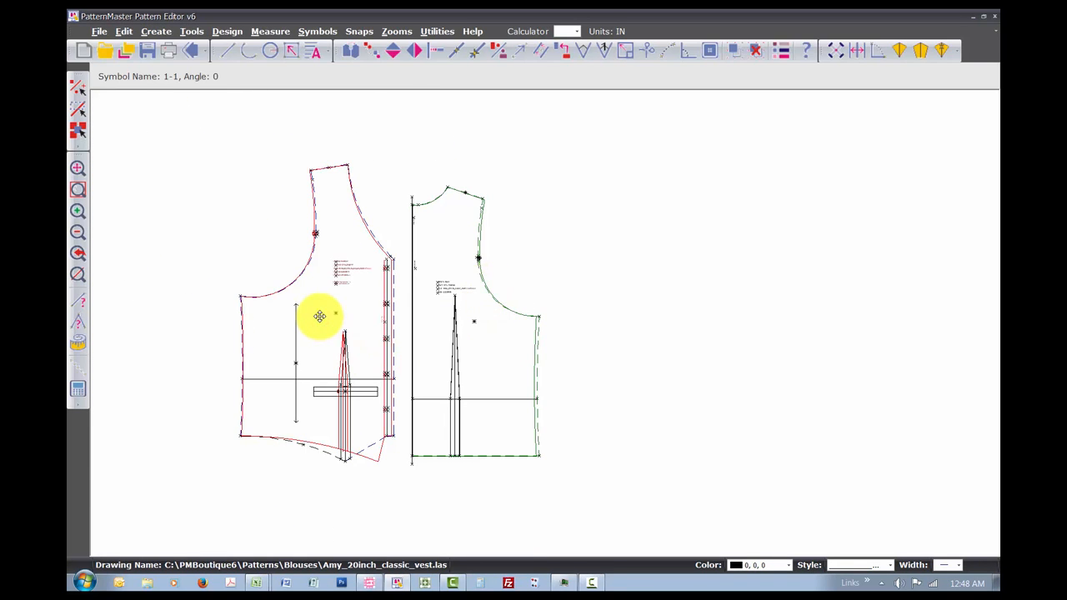
left_click(486, 366)
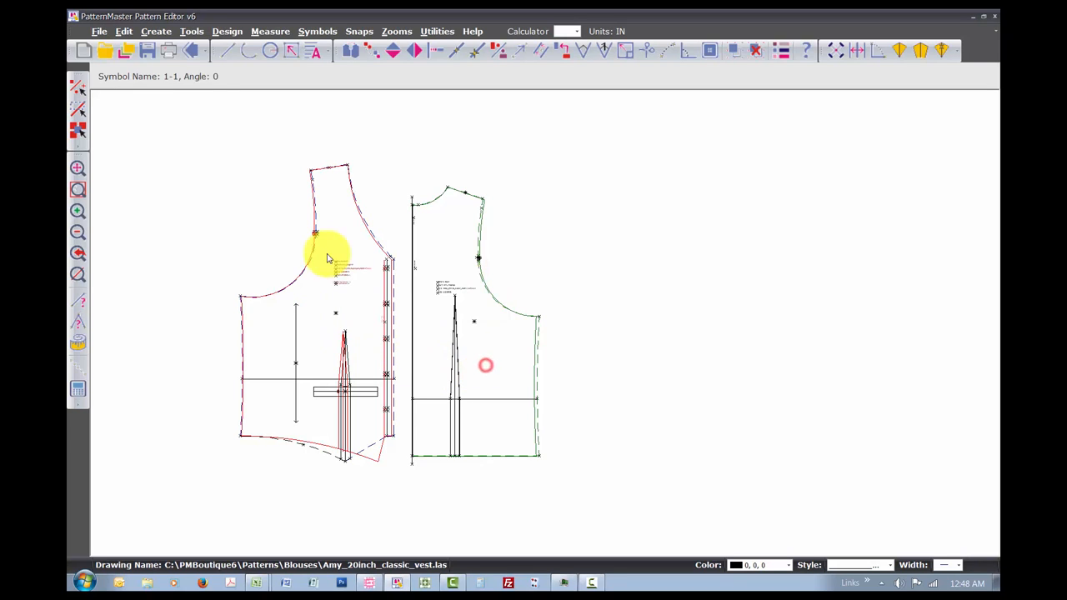
left_click_drag(311, 300, 748, 302)
left_click(258, 473)
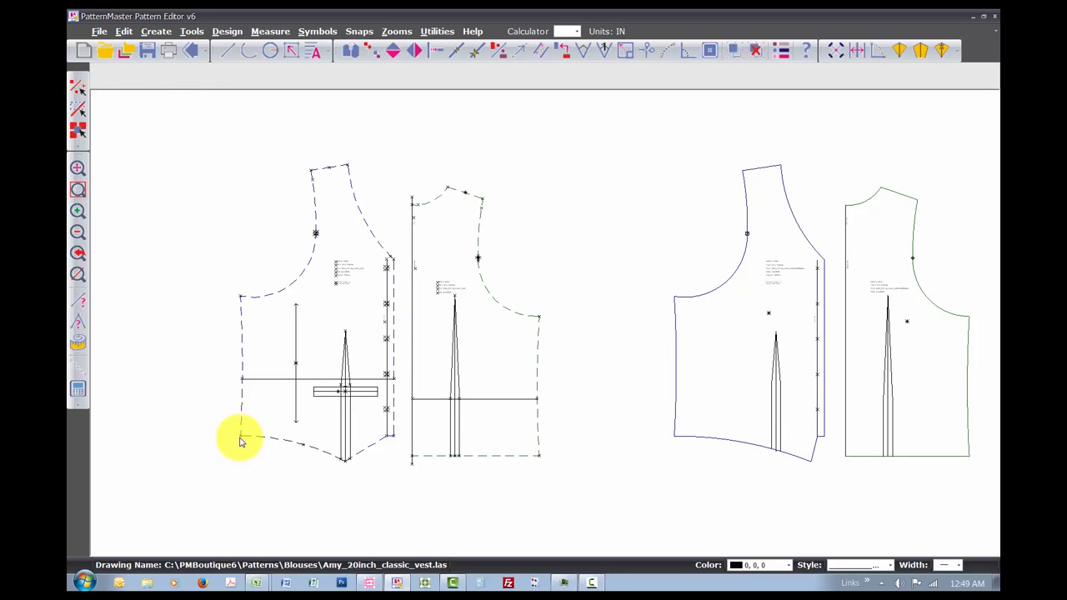
Locate a point on the dashed front's armhole curve, 0.5 in from the underarm corner.
type("W")
left_click(224, 281)
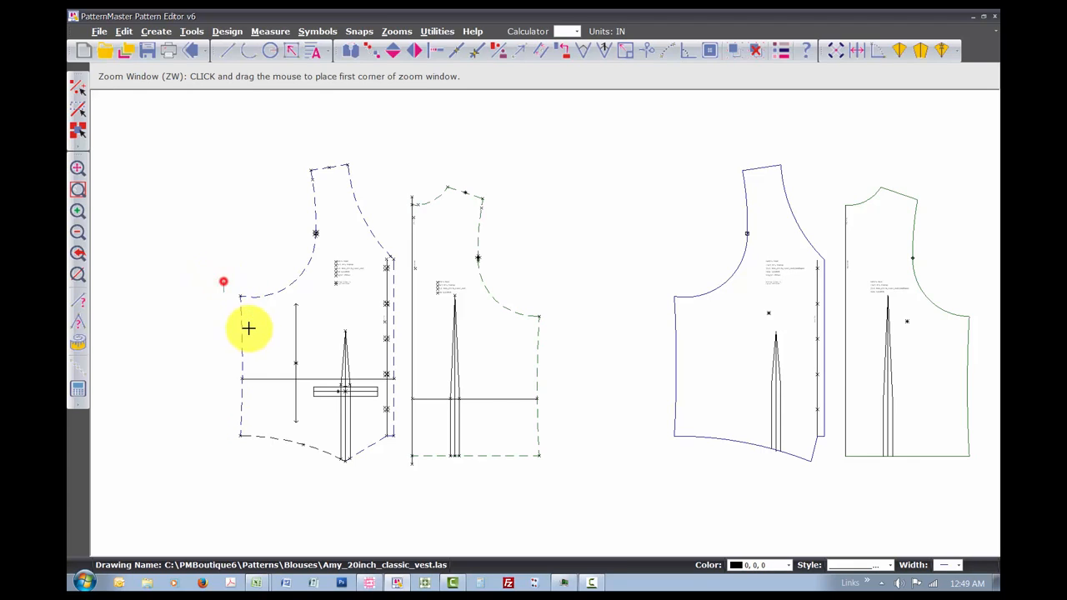
left_click(267, 329)
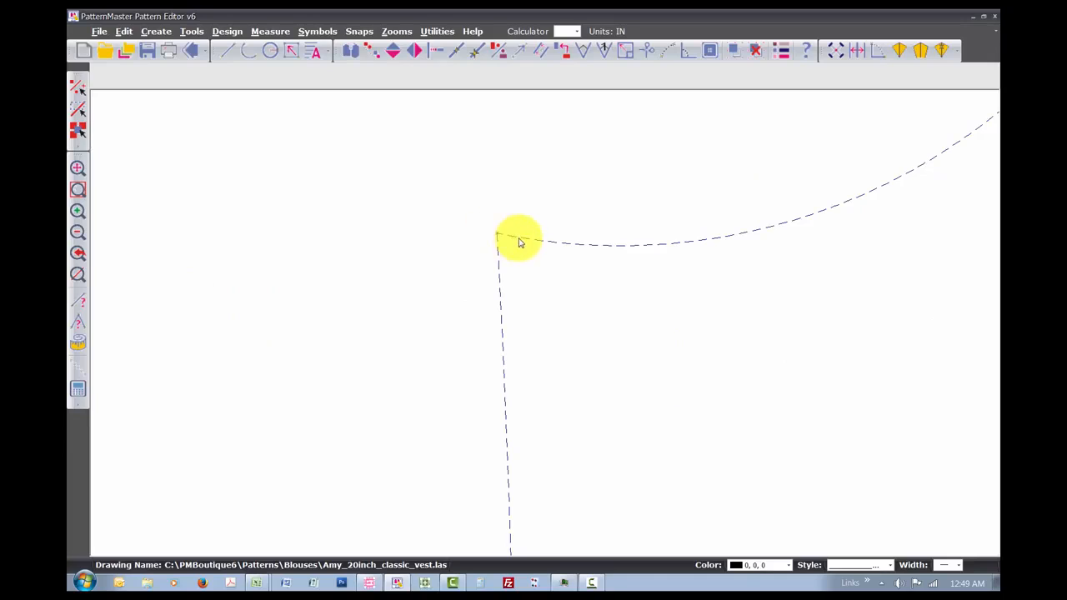
left_click(520, 240)
key("l")
key("p")
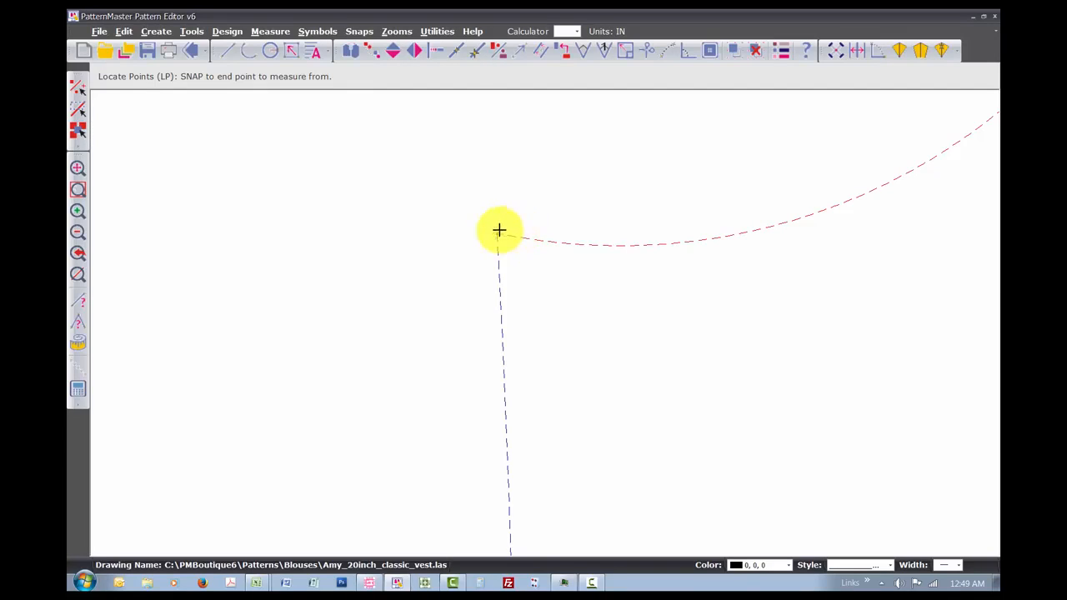
left_click(497, 234)
left_click(498, 233)
type(".")
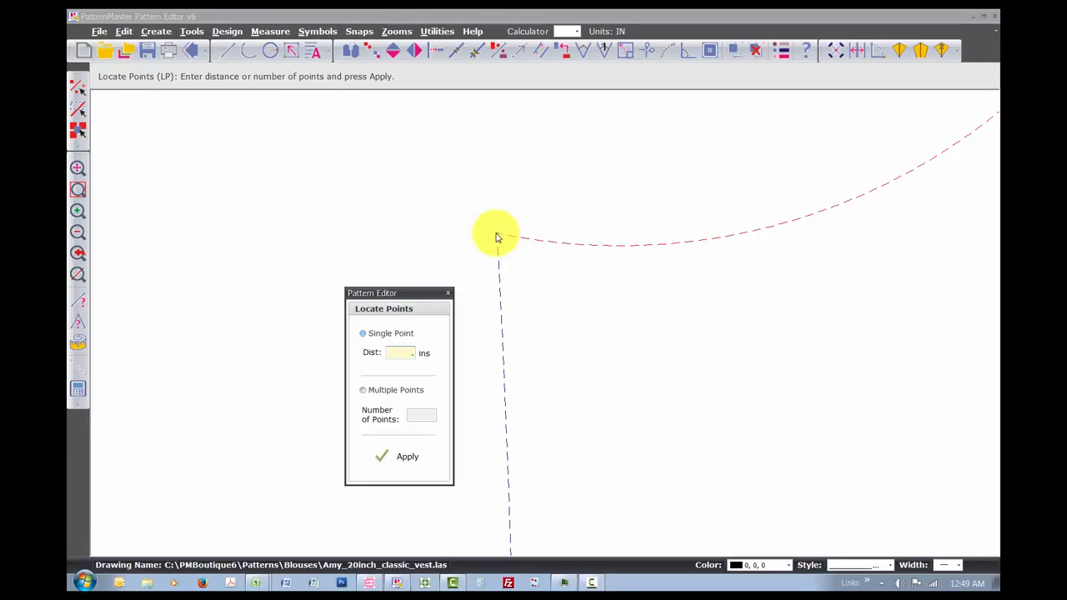
type("5")
key("Return")
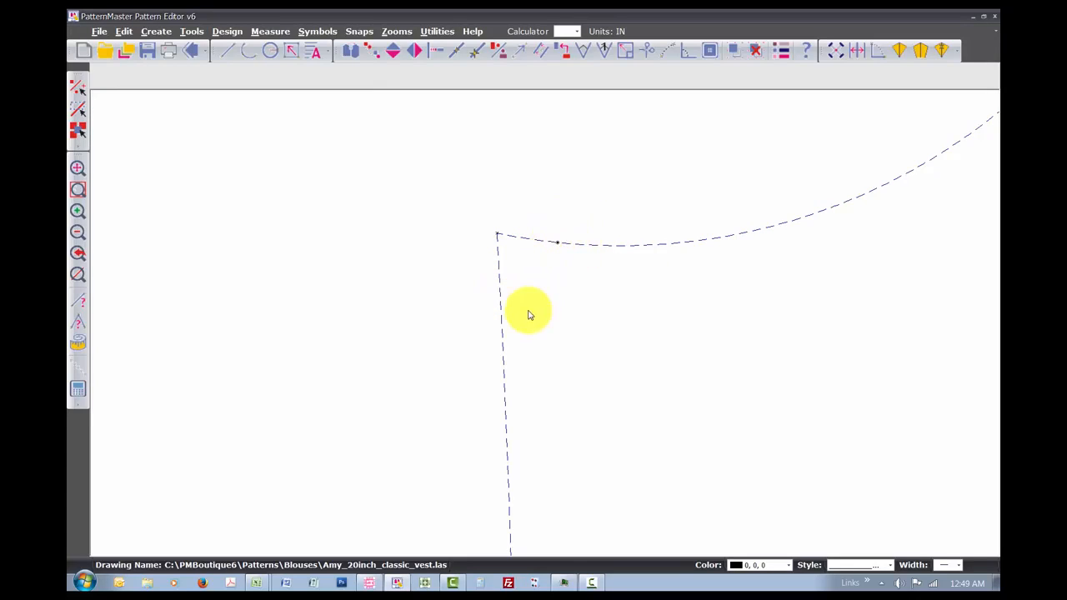
Locate a point 9.07 in along the dashed front's curved hem, measured from its lowest tip and extending beyond the side seam.
scroll(527, 314, "down", 5)
scroll(528, 314, "down", 8)
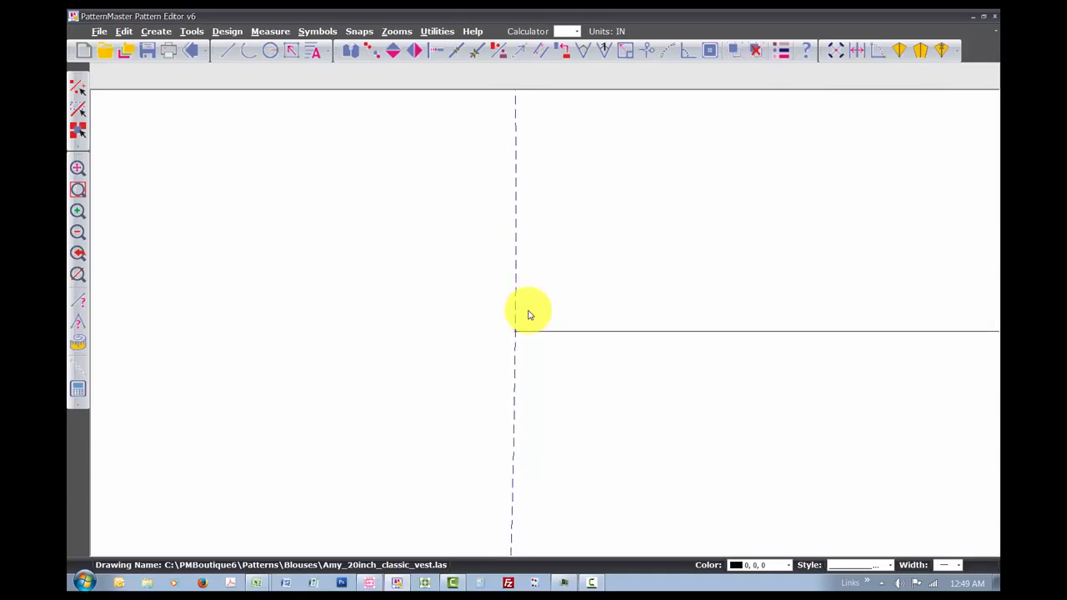
scroll(528, 314, "down", 8)
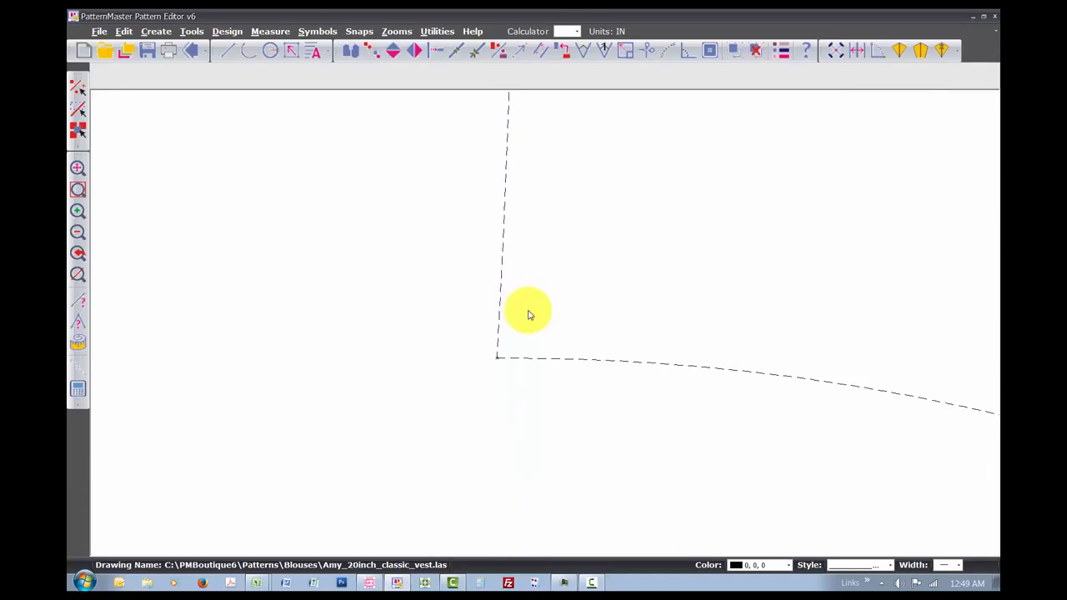
scroll(529, 315, "down", 4)
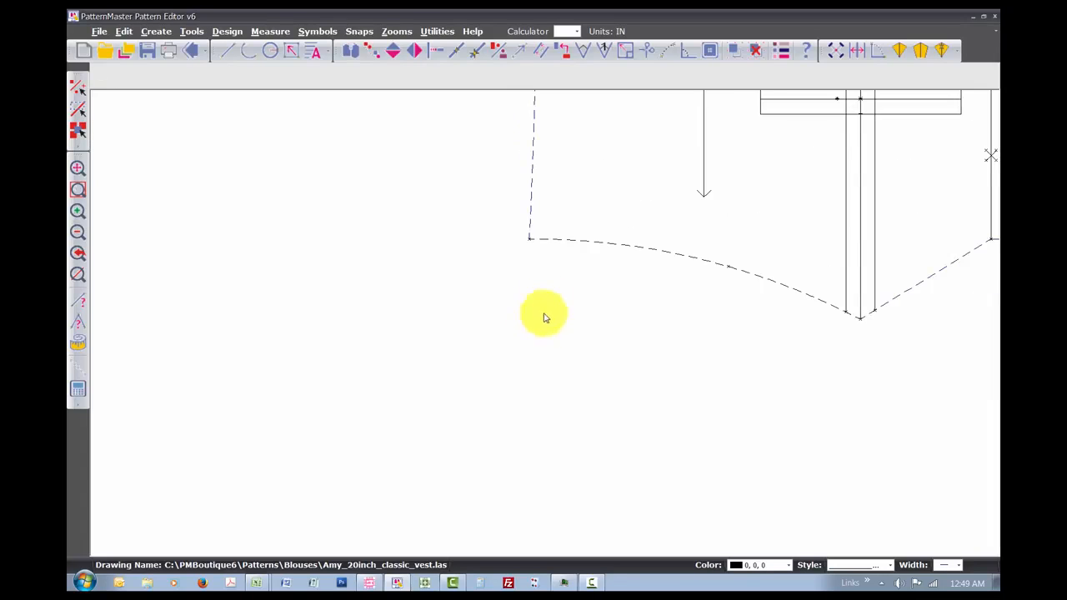
left_click(700, 263)
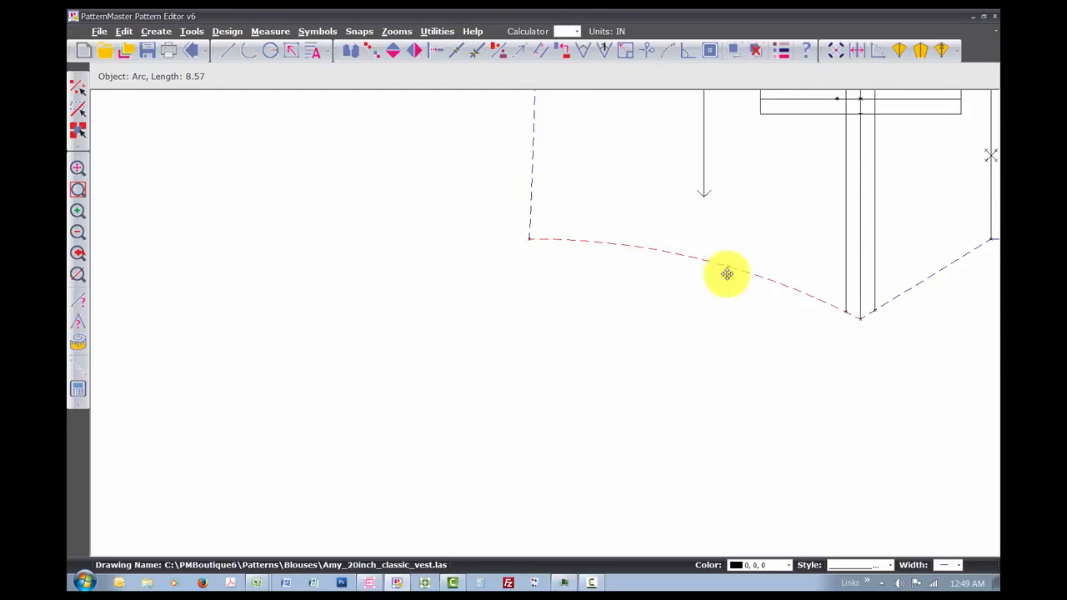
key("l")
key("p")
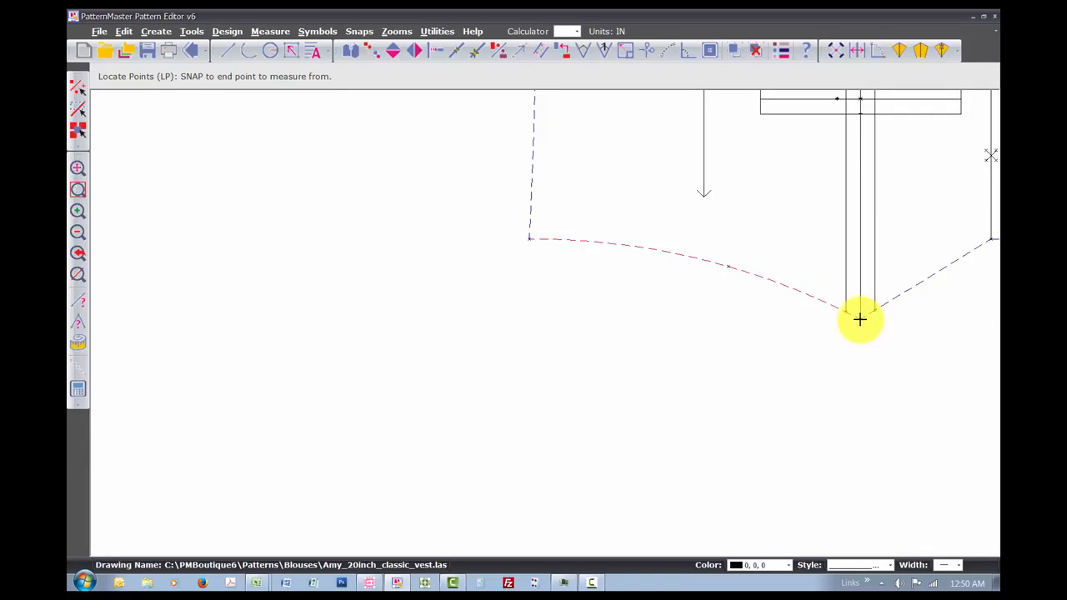
left_click(860, 317)
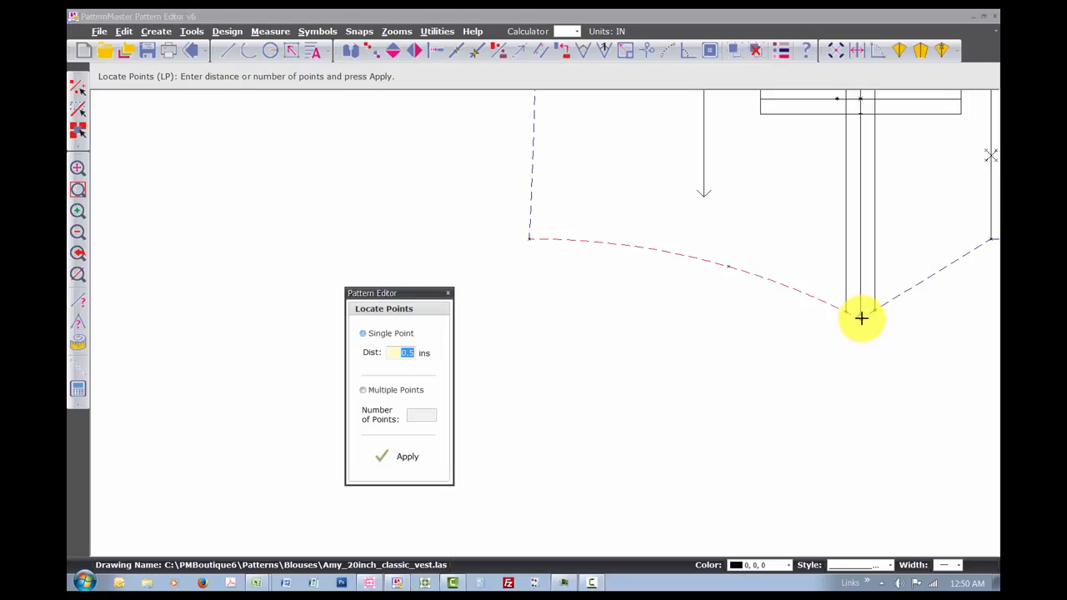
type("9.07")
key("Return")
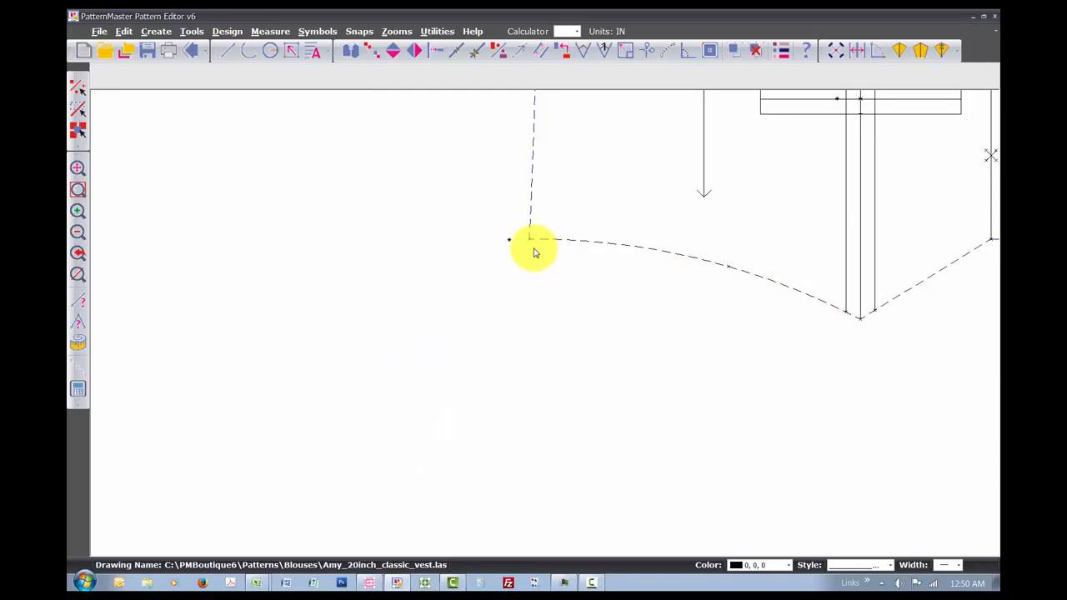
Measure the distance from the dashed front's side hem corner to the located point outside it.
key("m")
key("s")
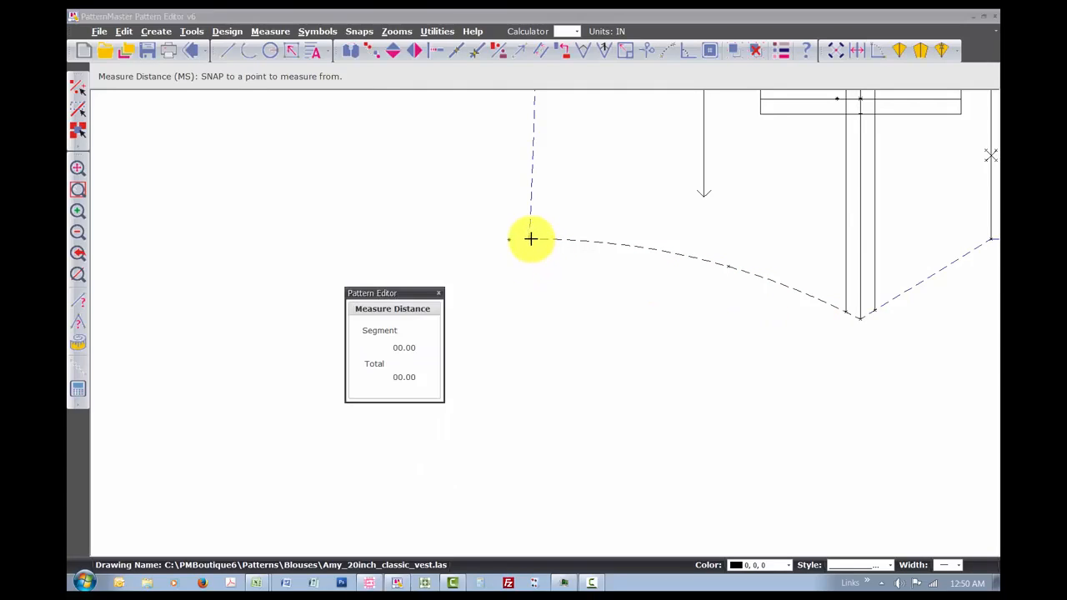
left_click(531, 240)
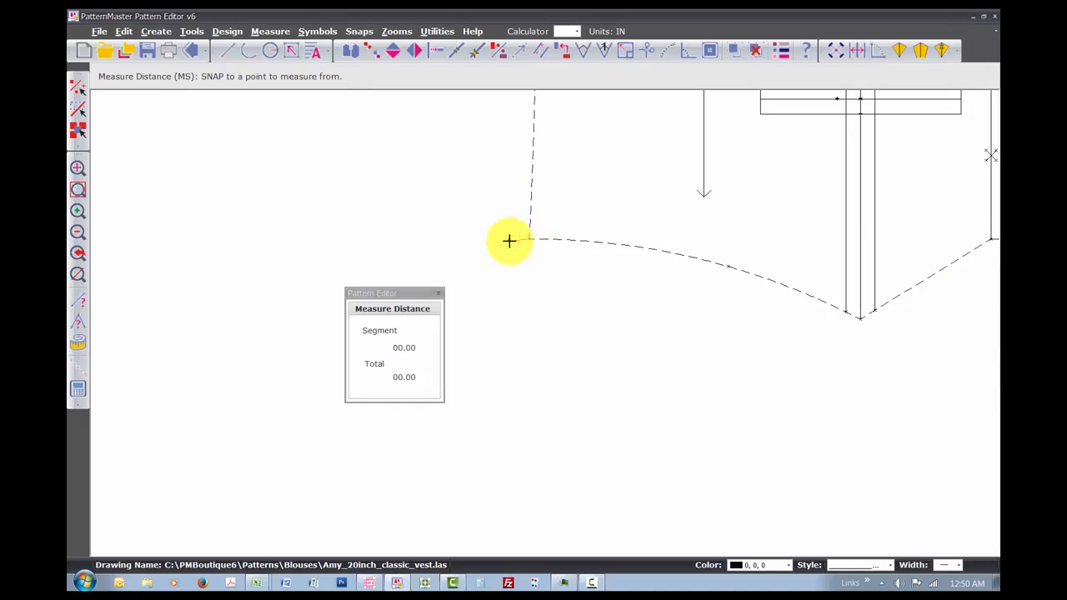
left_click(508, 239)
key("Escape")
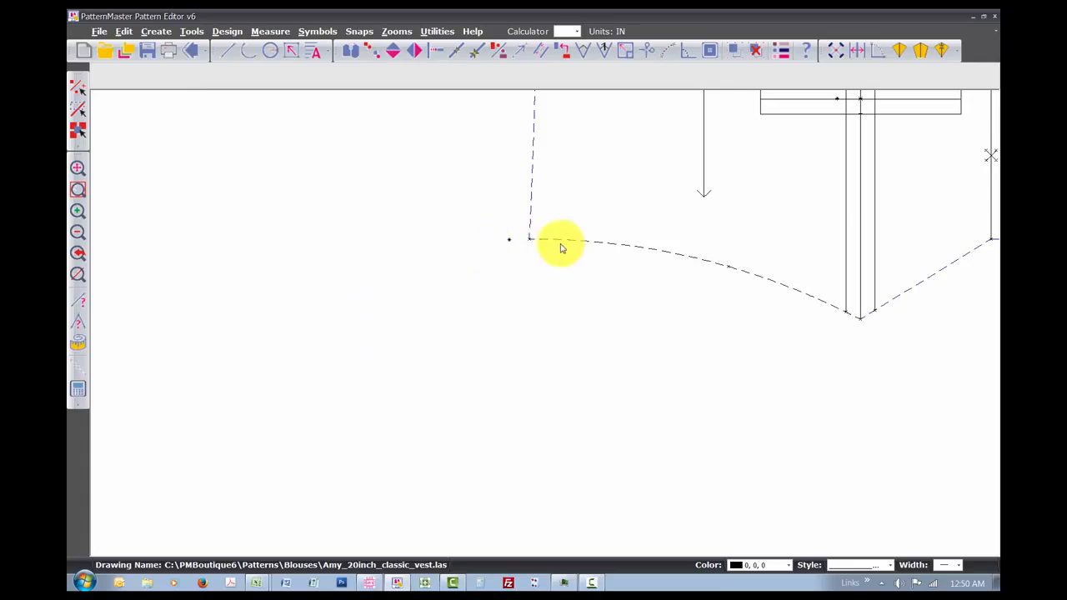
Locate a point on the dashed back's armhole curve, 0.5 in from the underarm corner.
scroll(546, 328, "up", 2)
scroll(544, 326, "down", 3)
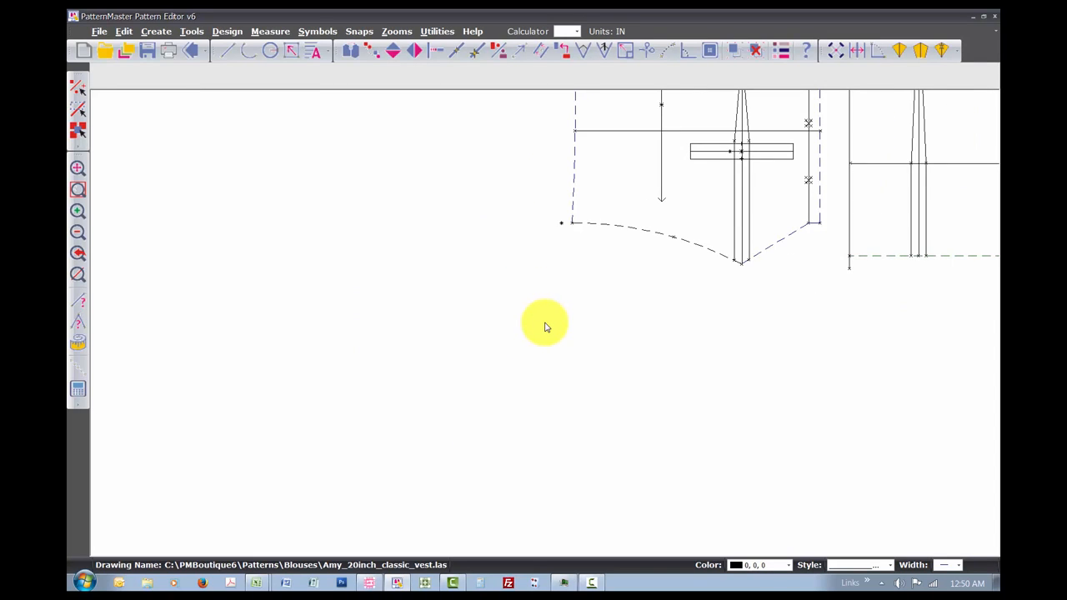
scroll(546, 328, "up", 3)
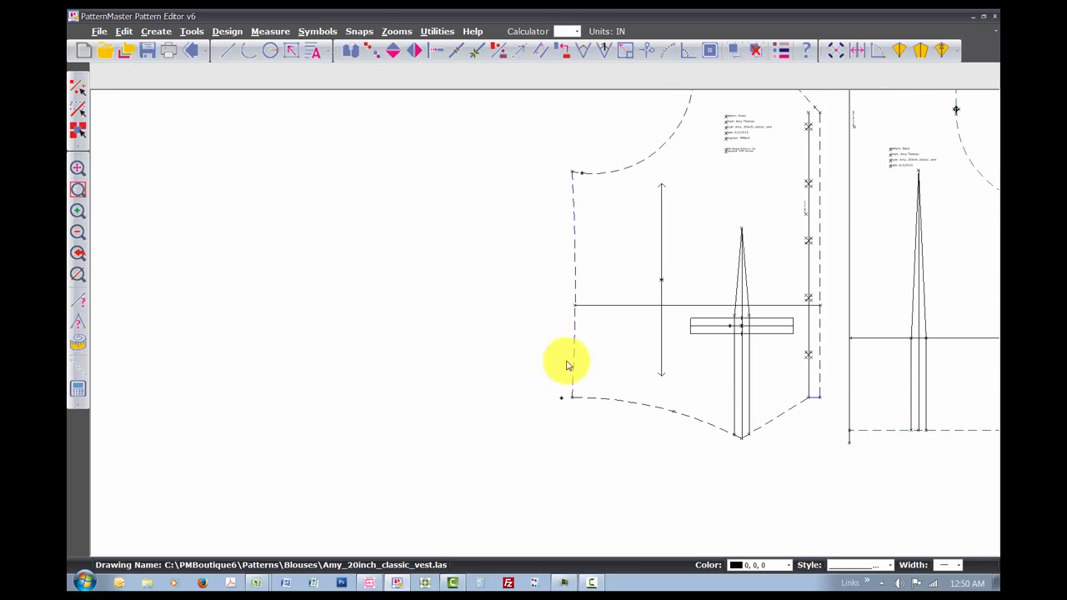
key("Right")
key("Right")
key("Right")
key("Right")
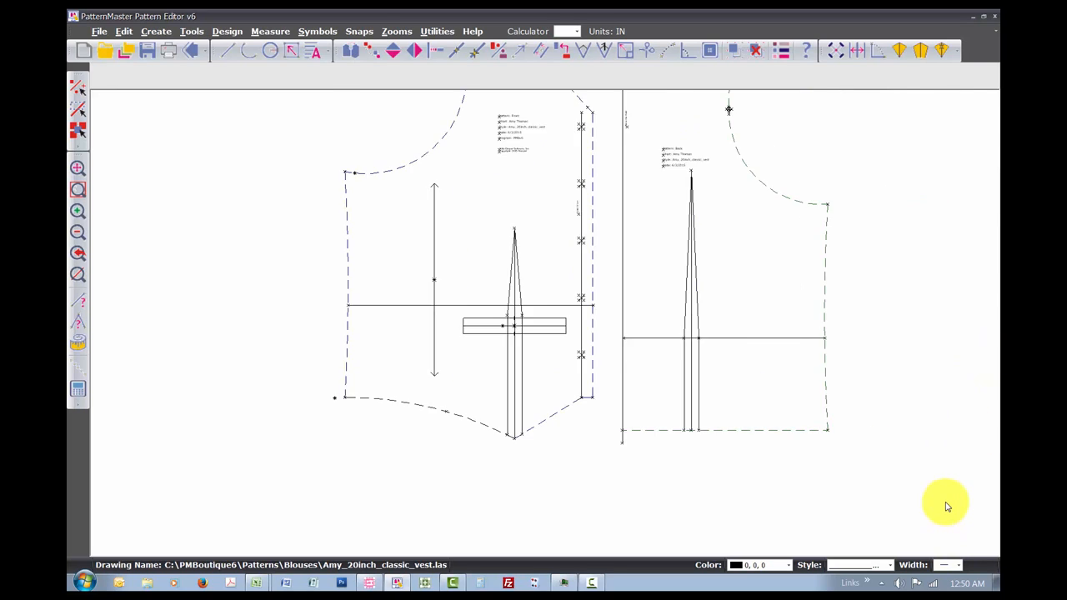
left_click(584, 209)
key("l")
key("p")
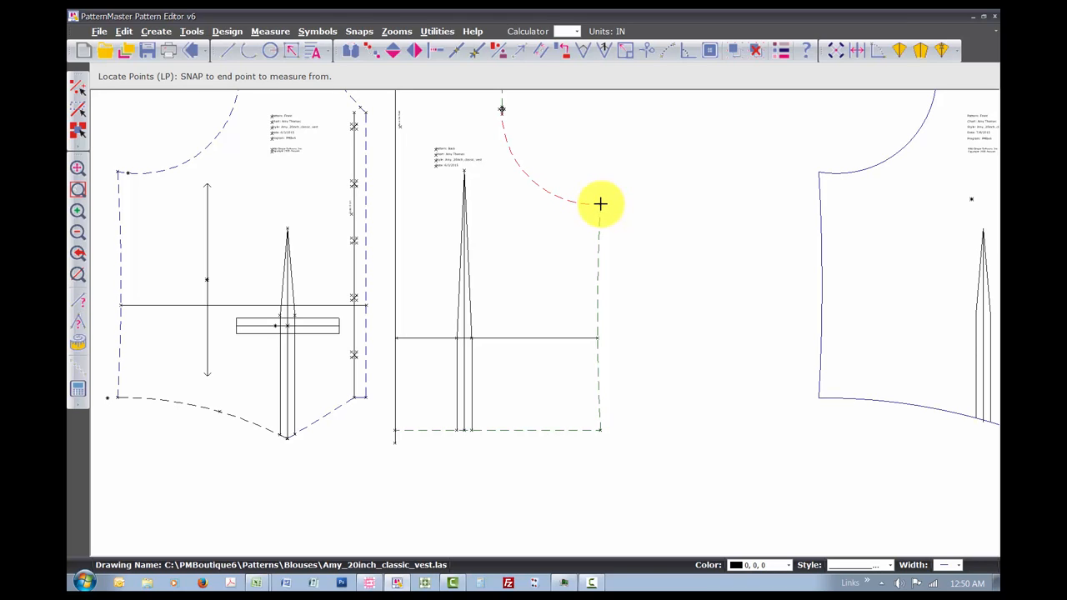
left_click(600, 204)
type(".5")
key("Return")
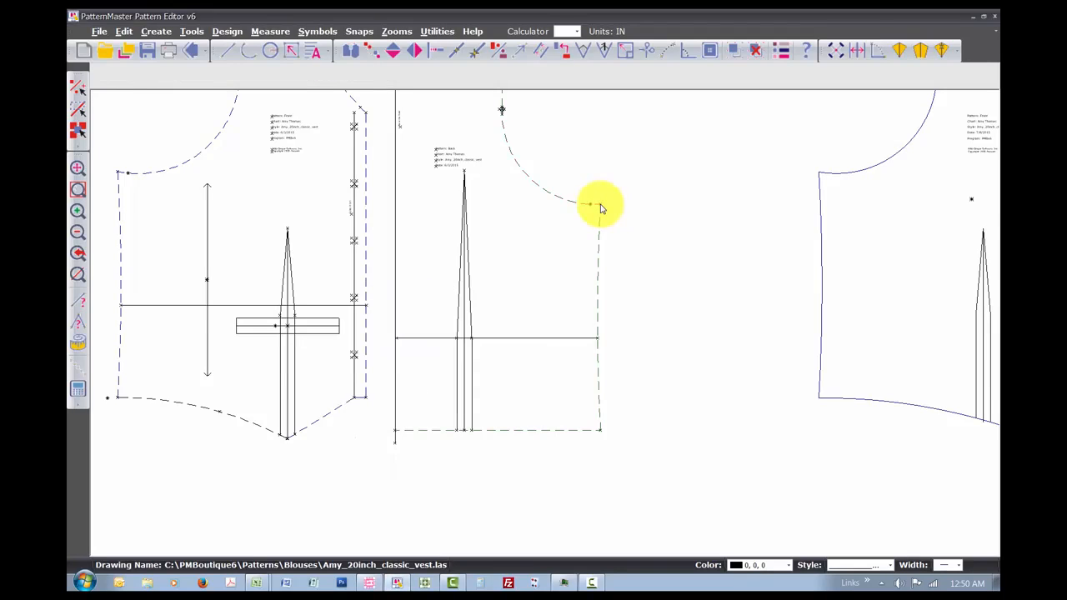
Locate a point 10.5 in along the dashed back's hem line, measured from center back.
left_click(575, 432)
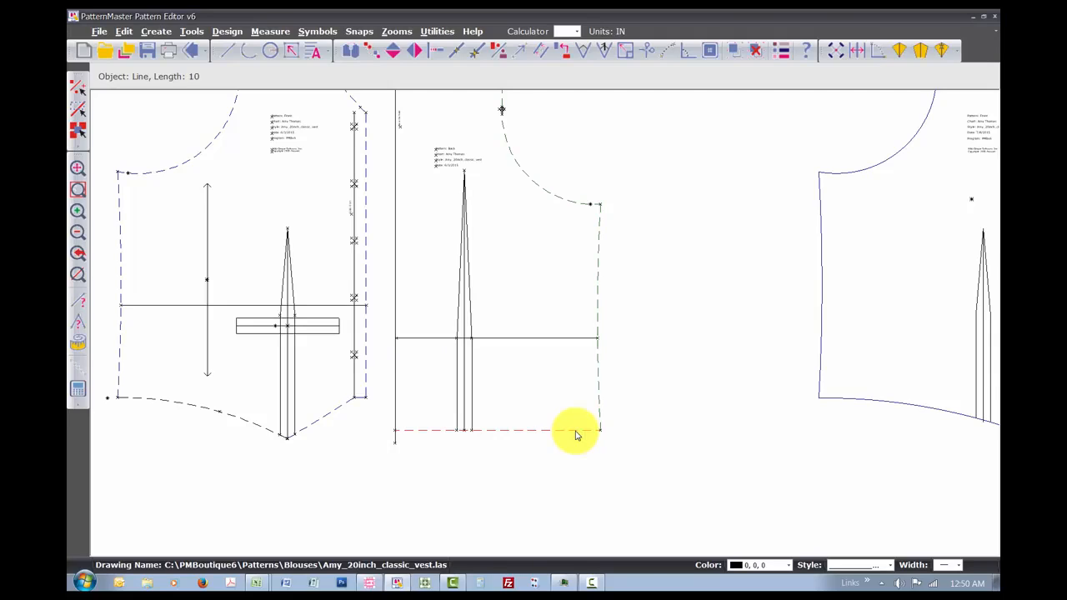
key("l")
key("p")
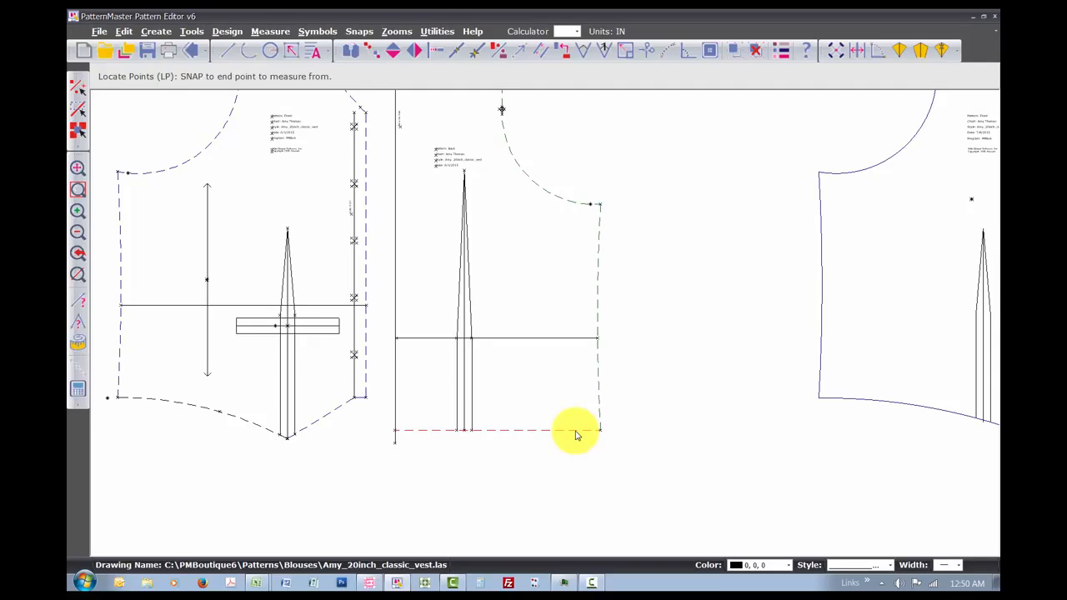
left_click(395, 431)
type("10.5")
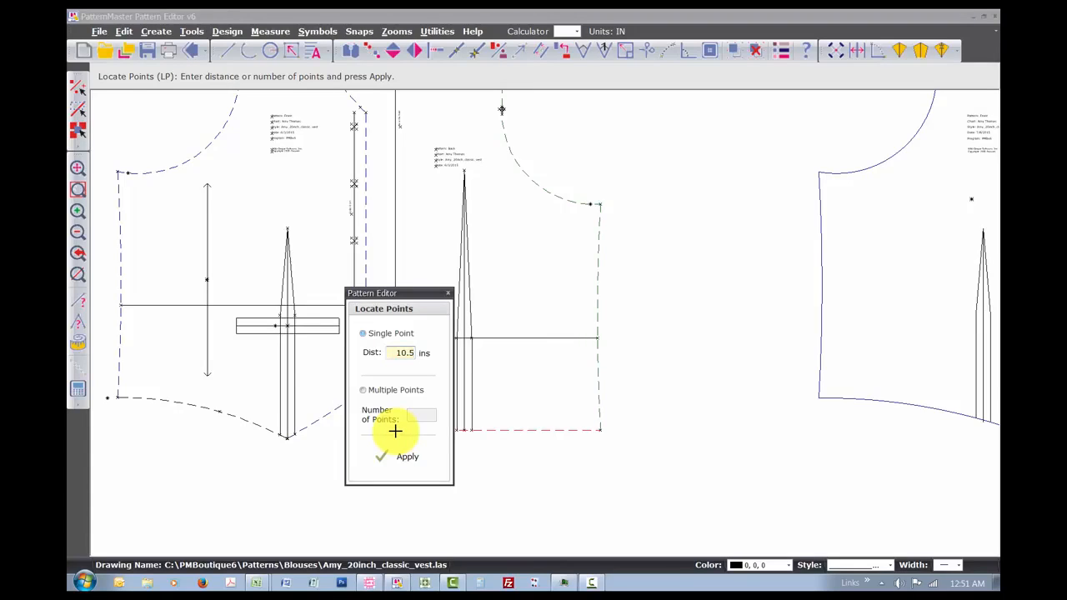
key("Return")
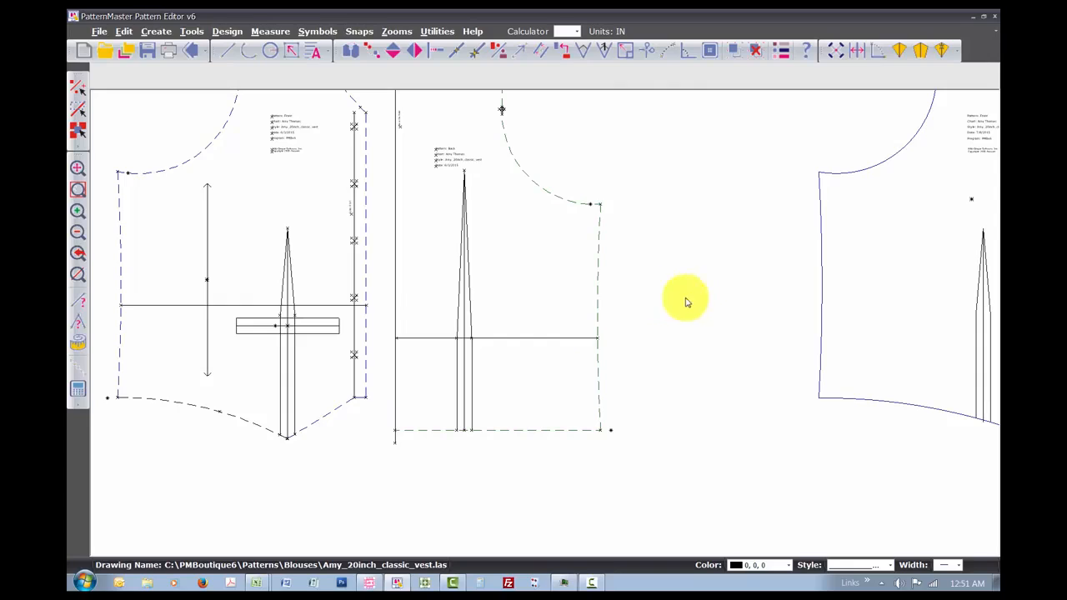
Rotate the dashed back's side seam about its waistline point so its upper end meets the located armhole point.
left_click(596, 308)
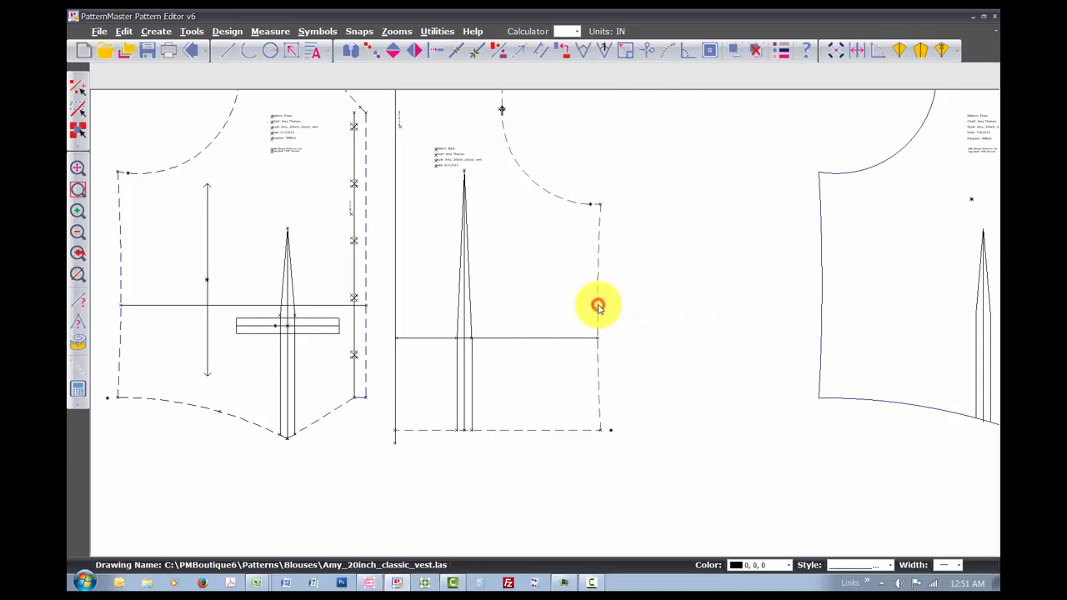
key("r")
key("o")
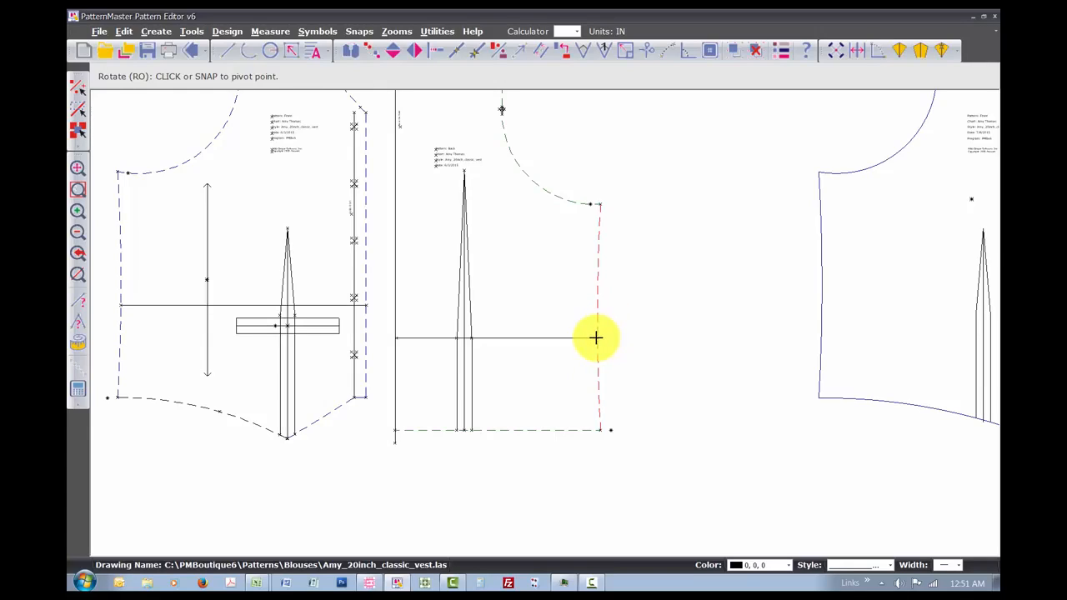
left_click(597, 338)
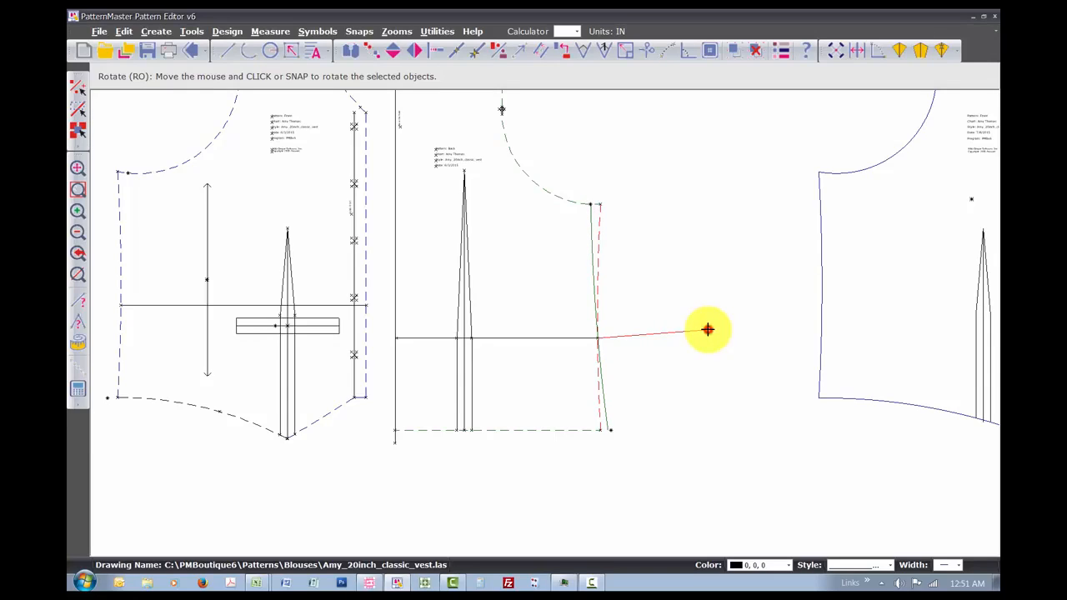
left_click(707, 330)
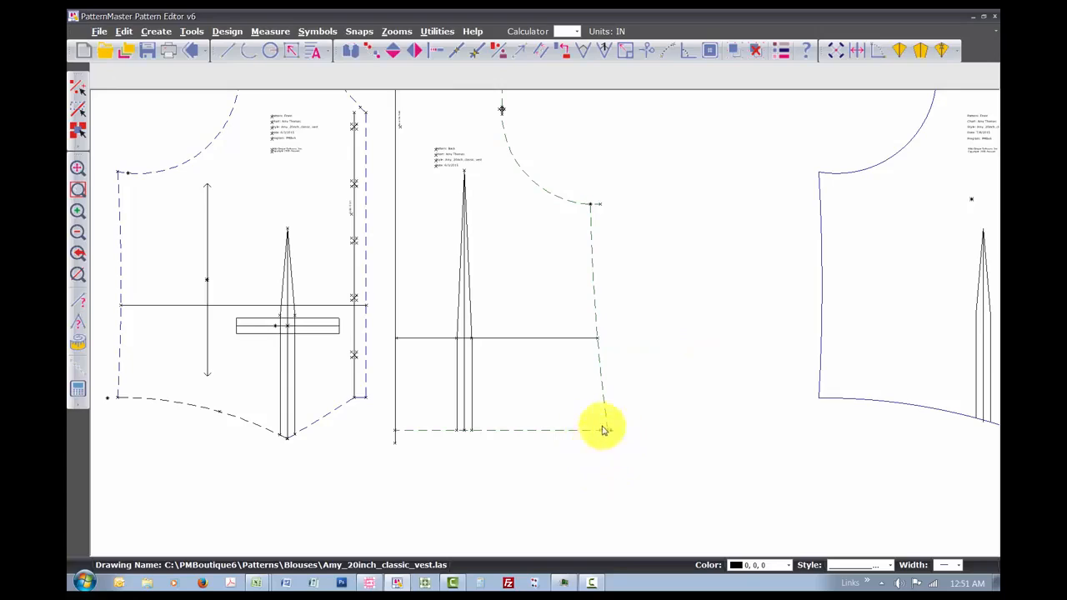
Measure the distance from the rotated back side seam's lower end to the end of the hem line.
key("w")
left_click_drag(589, 414, 630, 461)
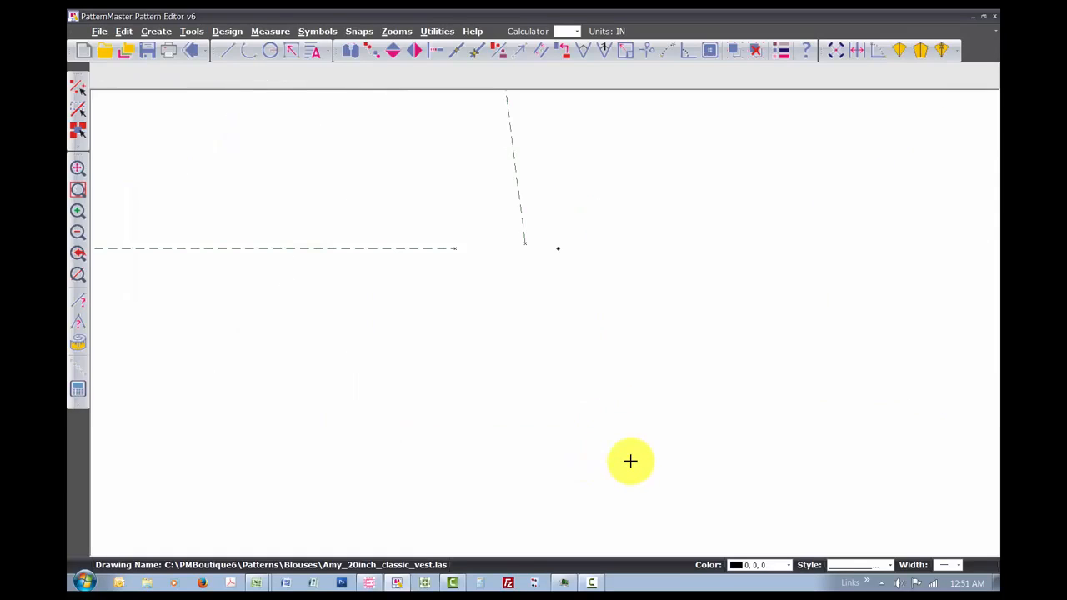
key("s")
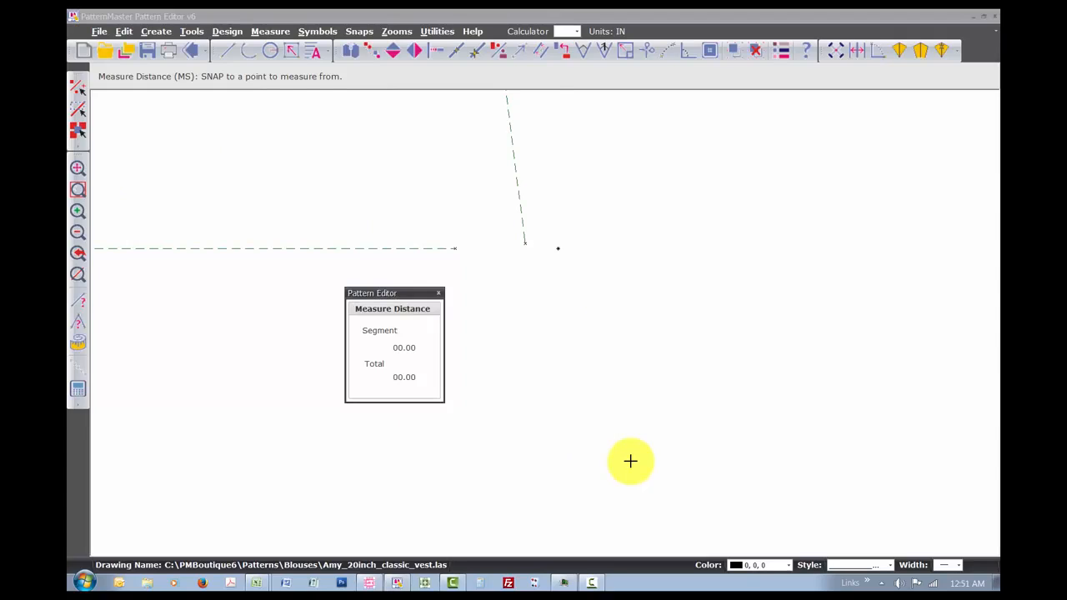
left_click(526, 245)
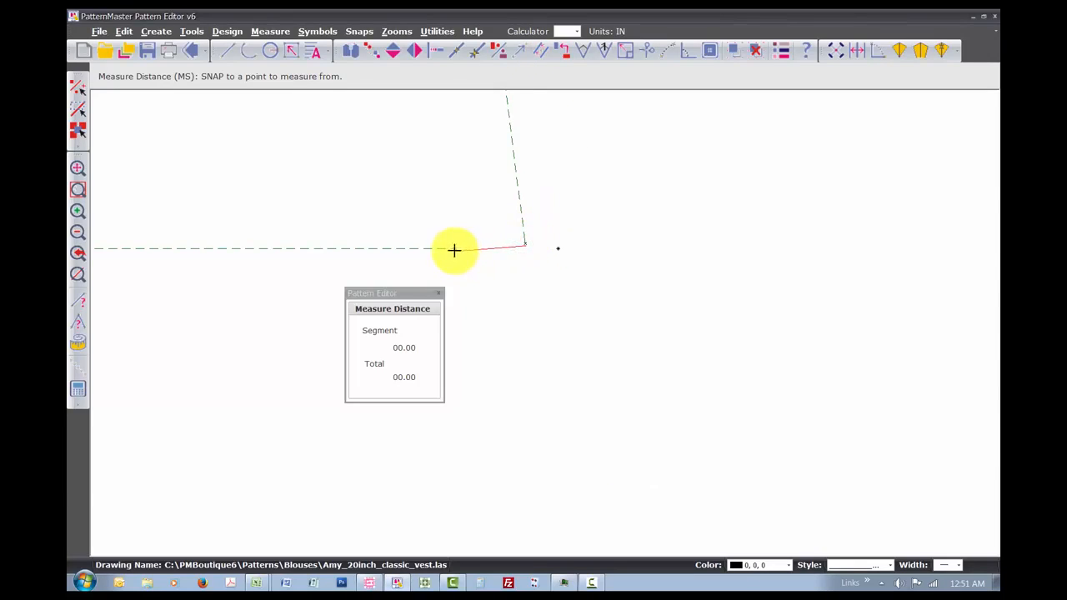
left_click(453, 248)
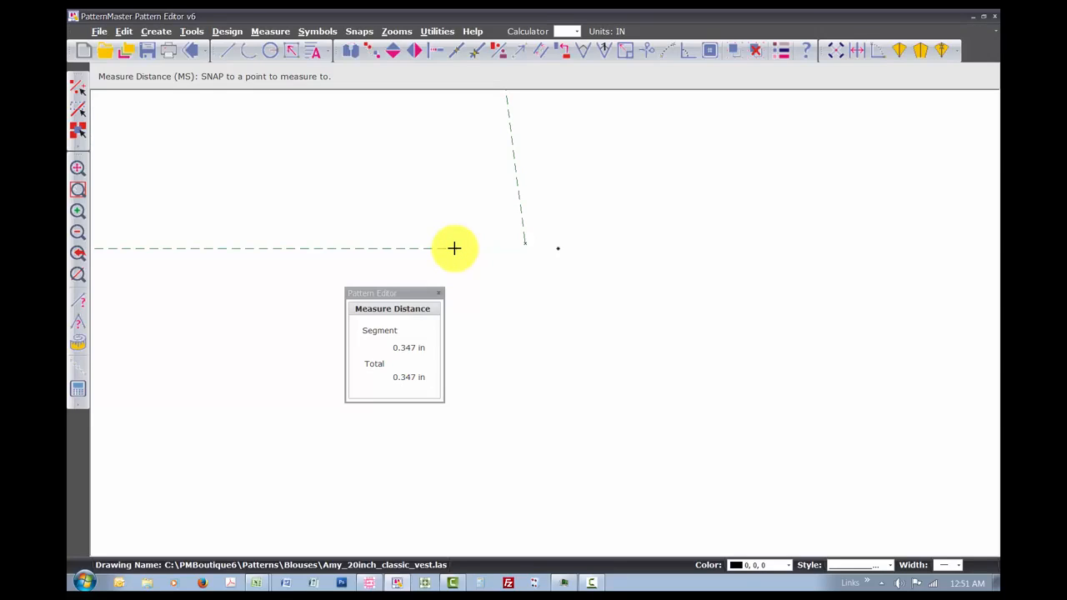
key("Escape")
type("zp")
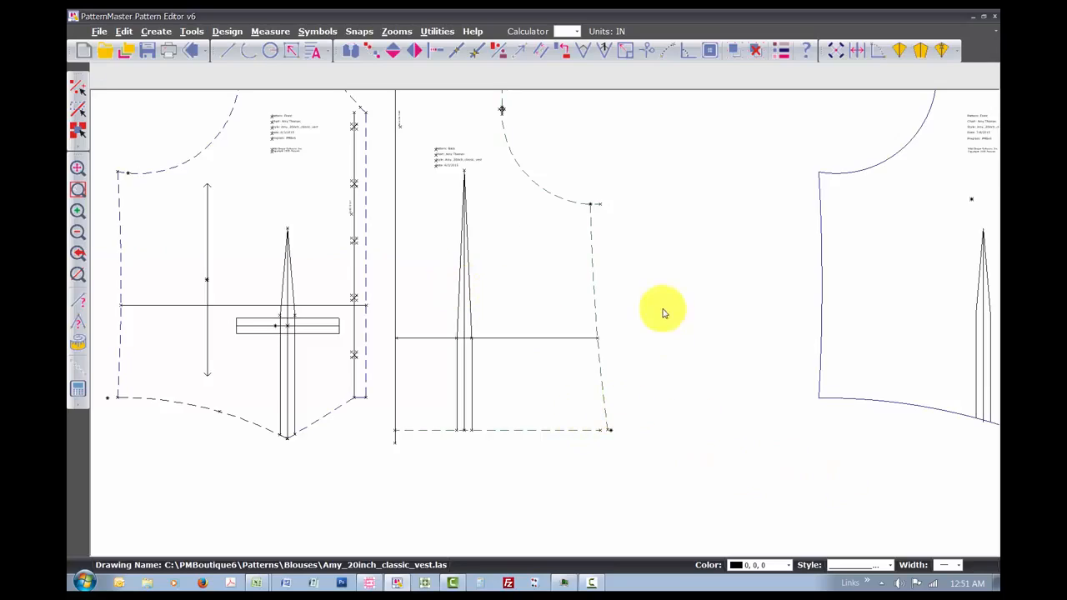
Shorten the dashed back's armhole curve to the rotated side seam with Intersect.
type("in")
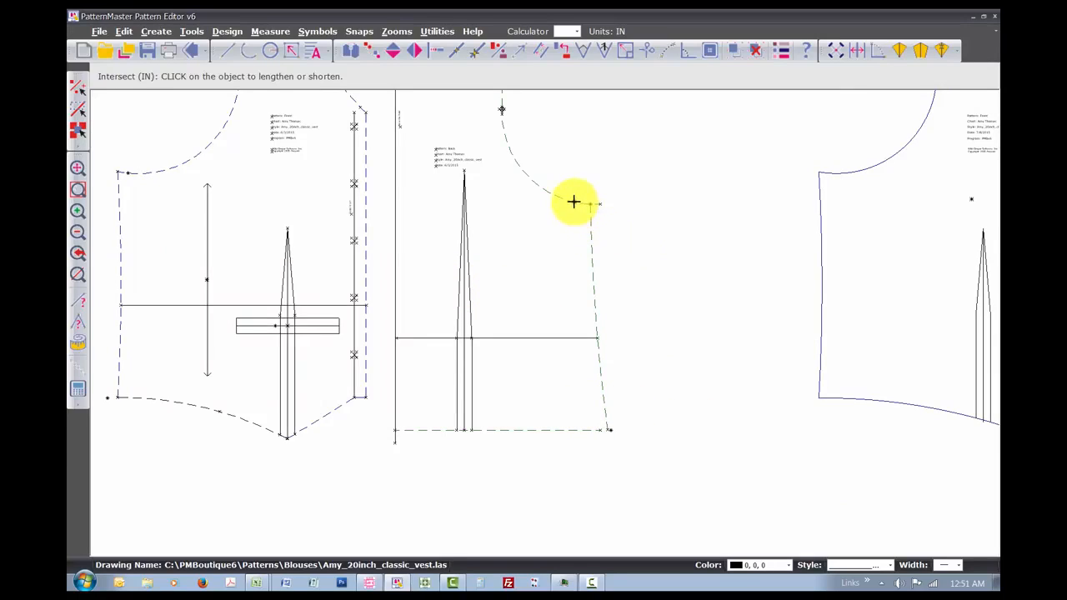
left_click(573, 202)
left_click(599, 354)
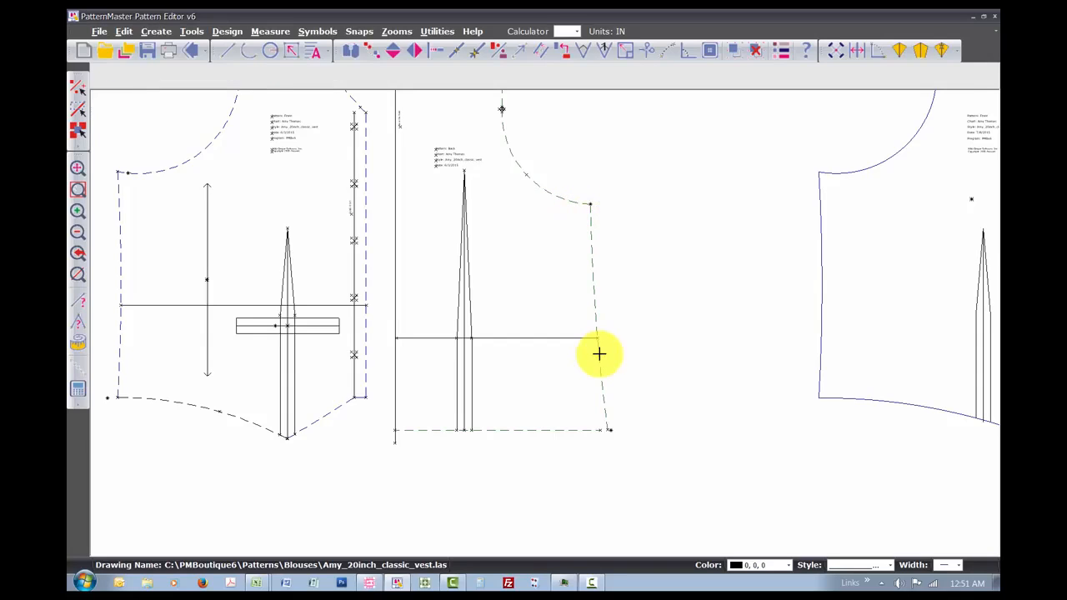
Extend the dashed back's hem line to the rotated side seam with Intersect and delete the located point beyond the corner.
left_click(587, 429)
left_click(605, 421)
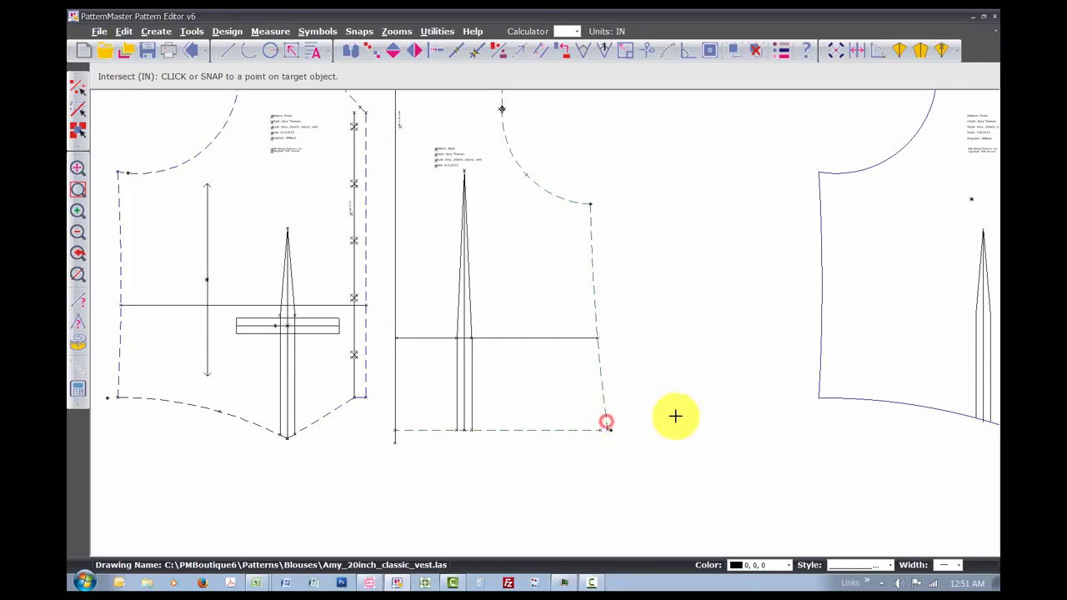
left_click(622, 422)
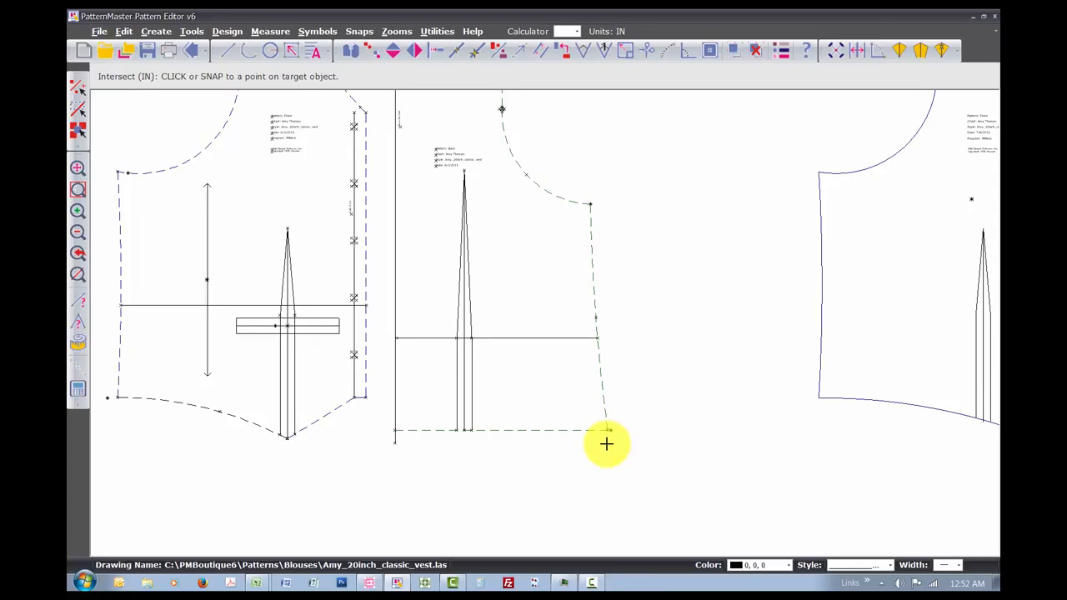
left_click(614, 431)
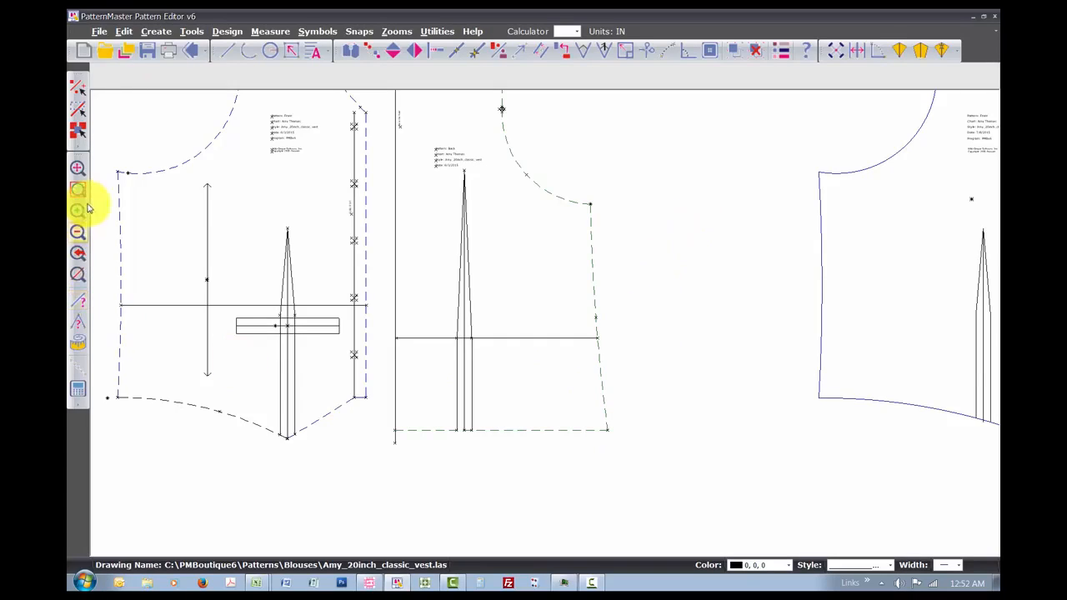
Rotate the dashed front's side seam about its waistline point so its upper end meets the located armhole point.
left_click(119, 294)
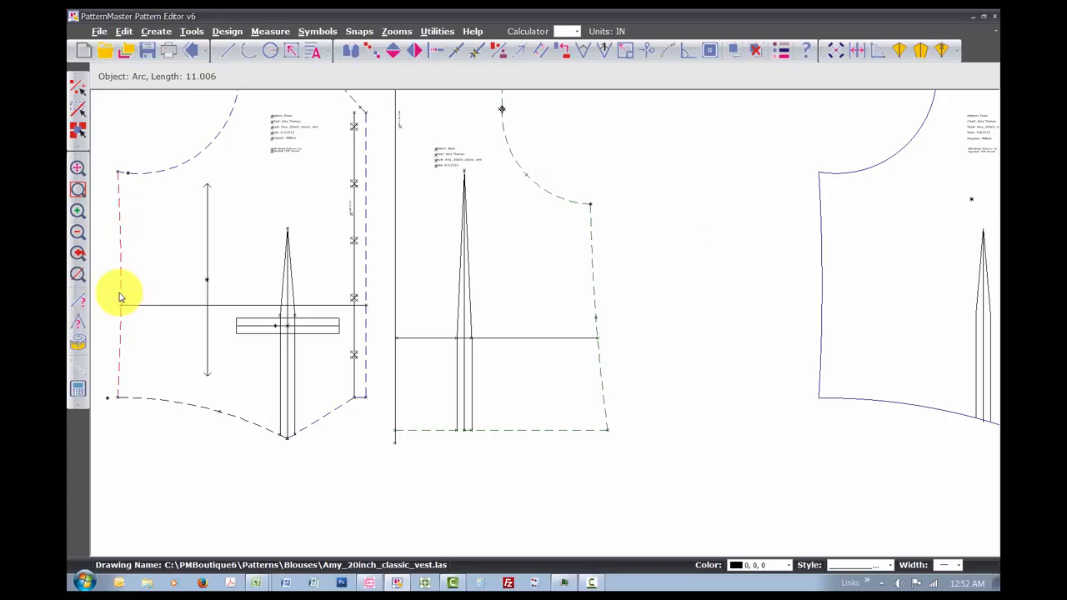
key("r")
key("o")
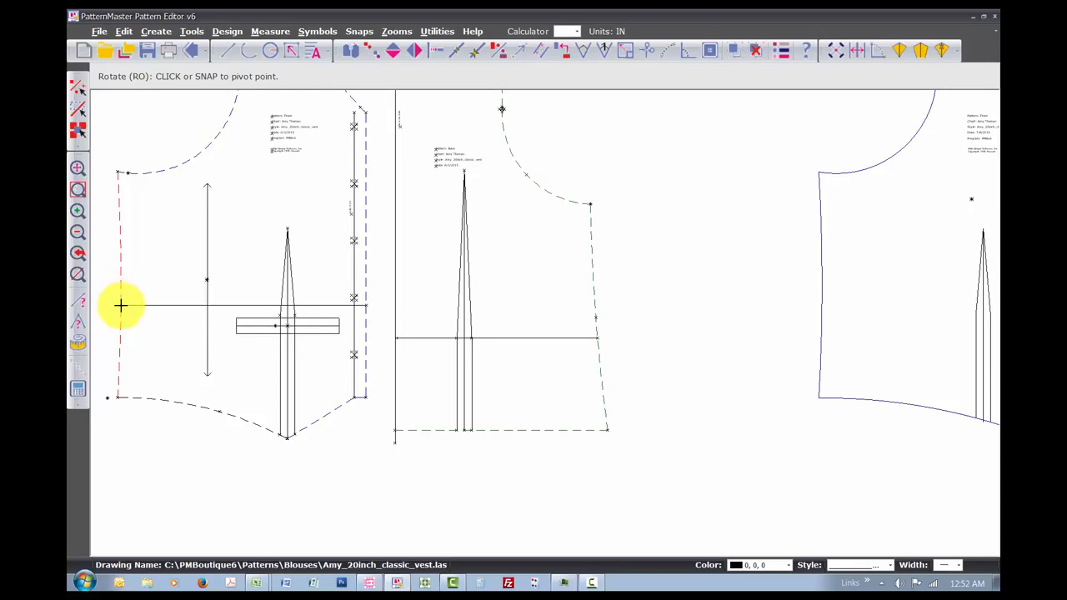
left_click(121, 306)
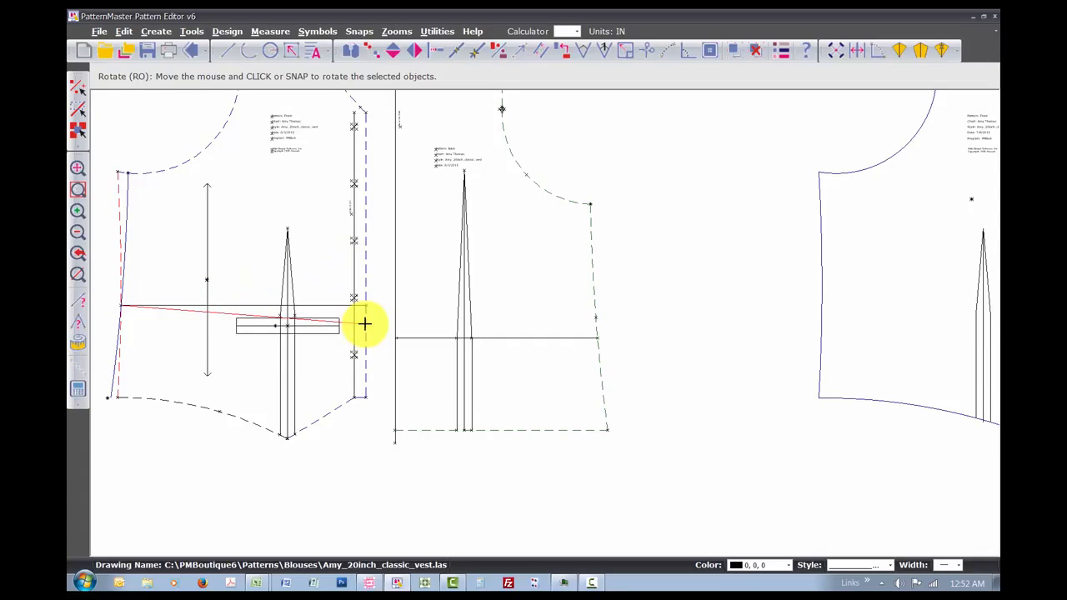
left_click(364, 324)
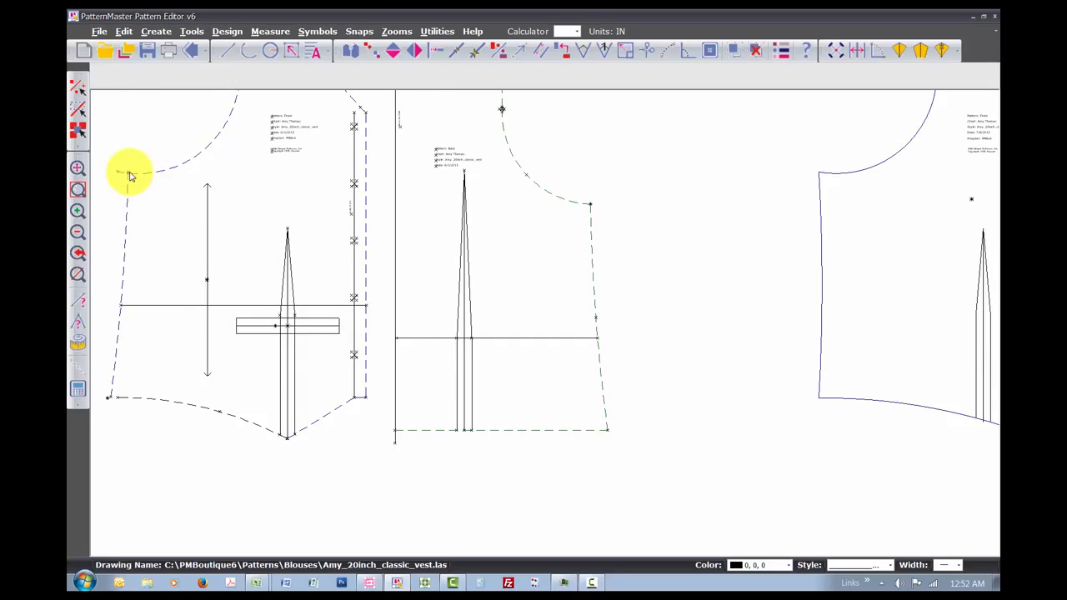
Use Intersect to shorten the dashed front's armhole curve and lengthen its hem curve to the rotated side seam.
key("i")
key("n")
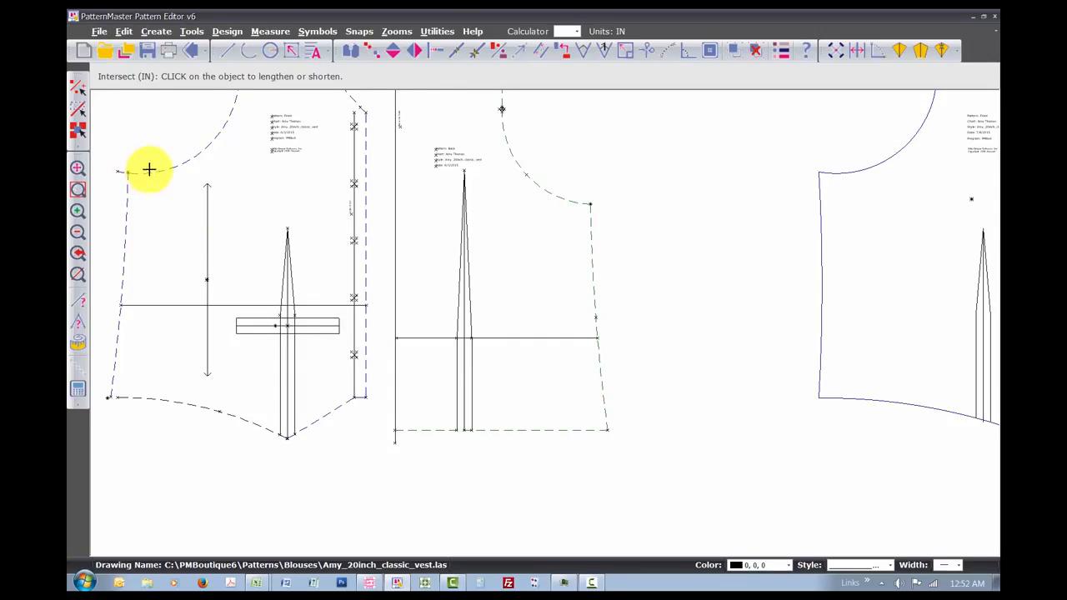
left_click(148, 172)
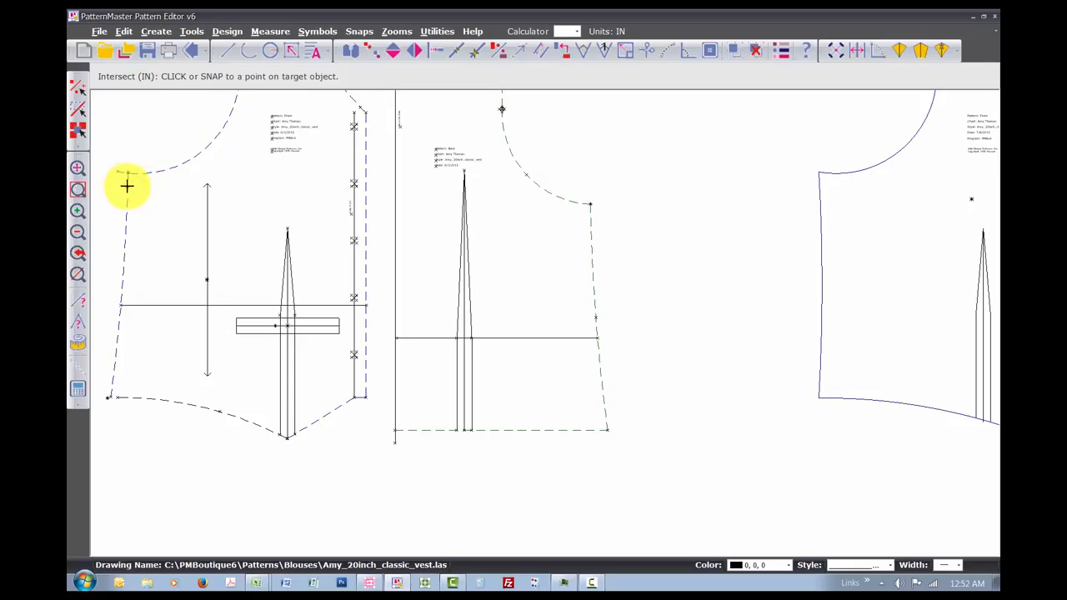
left_click(126, 186)
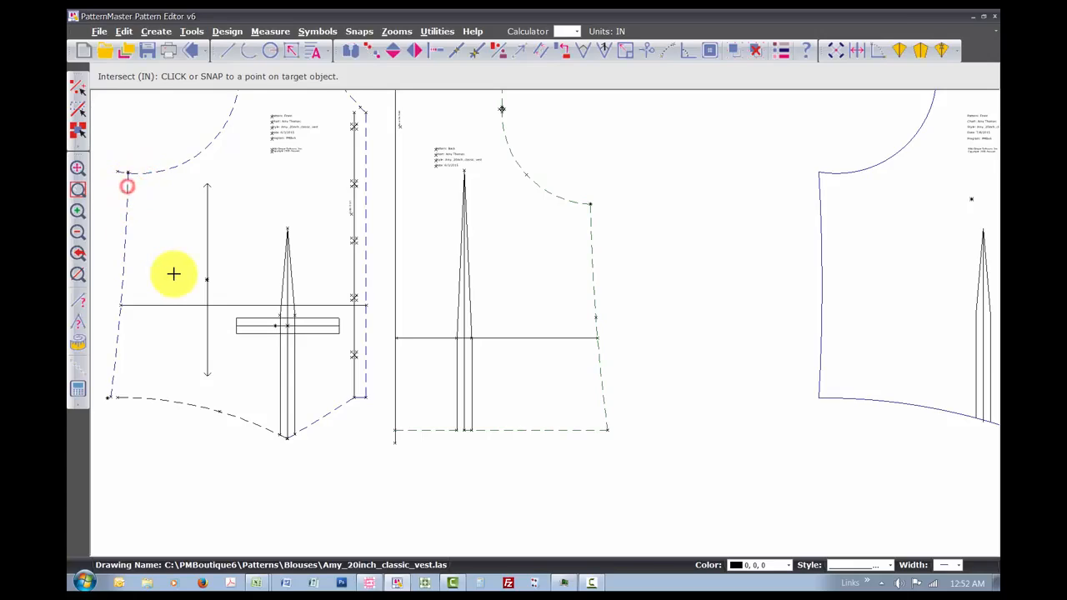
left_click(136, 397)
left_click(111, 384)
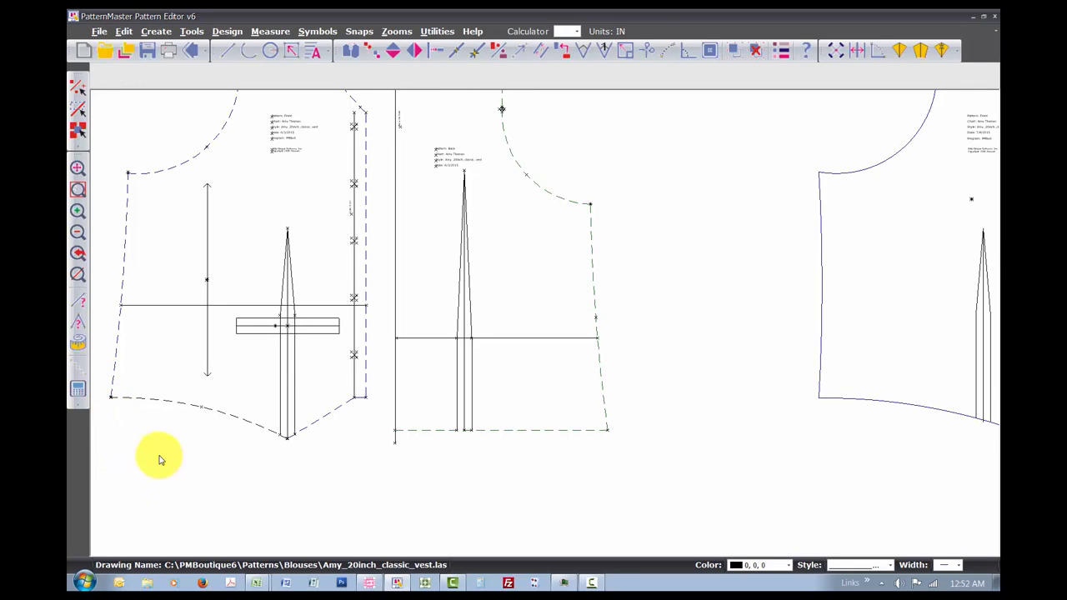
Move the whole dashed front away from the dashed back and delete the solid front and back pieces.
key("z")
key("z")
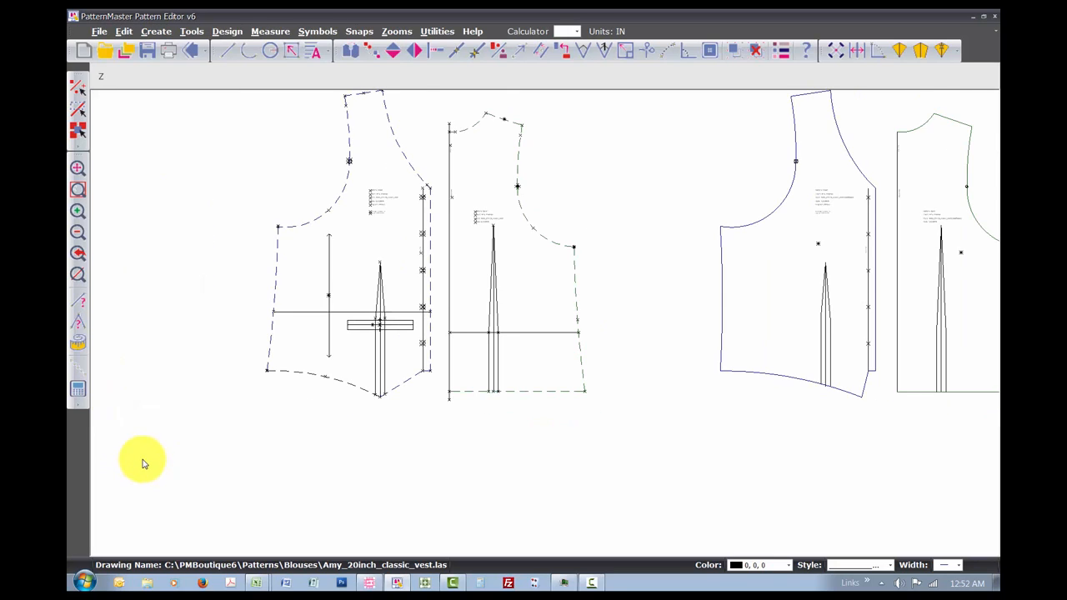
key("z")
key("z")
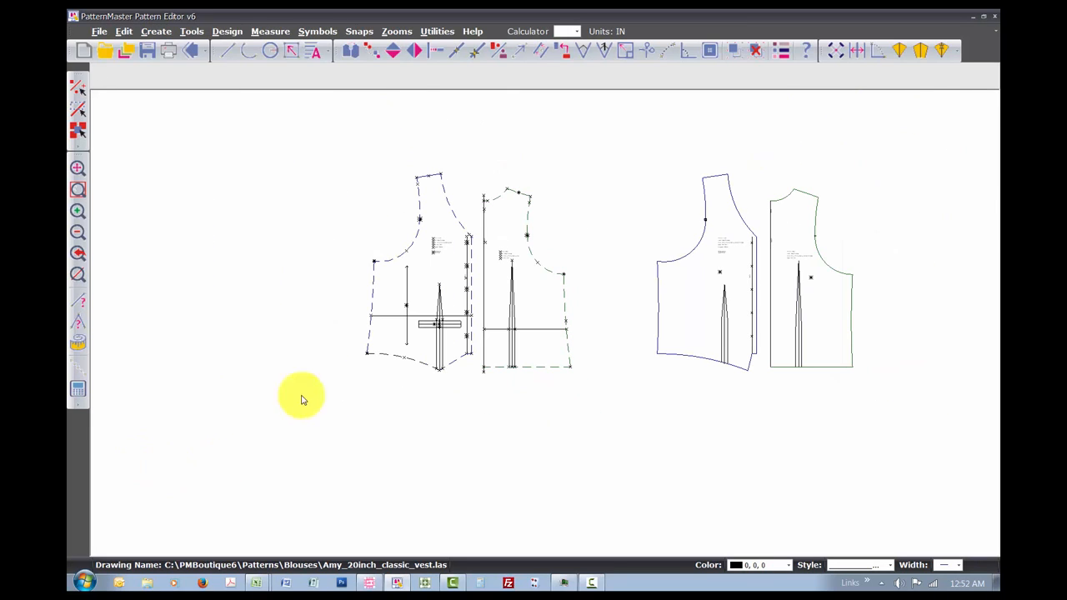
left_click_drag(473, 155, 344, 394)
left_click_drag(413, 319, 251, 318)
left_click(251, 321)
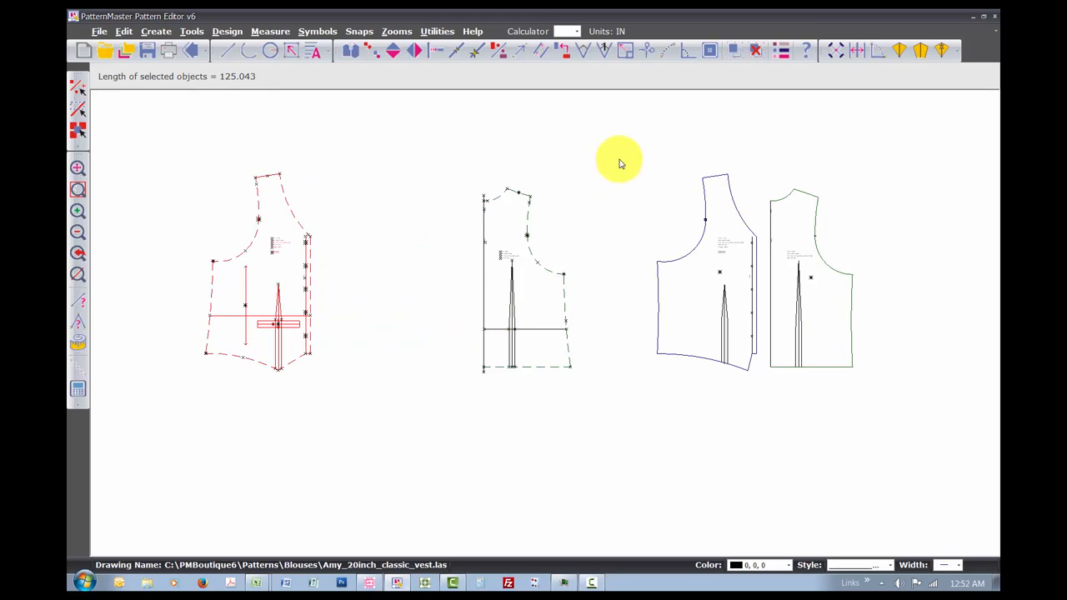
left_click(889, 434)
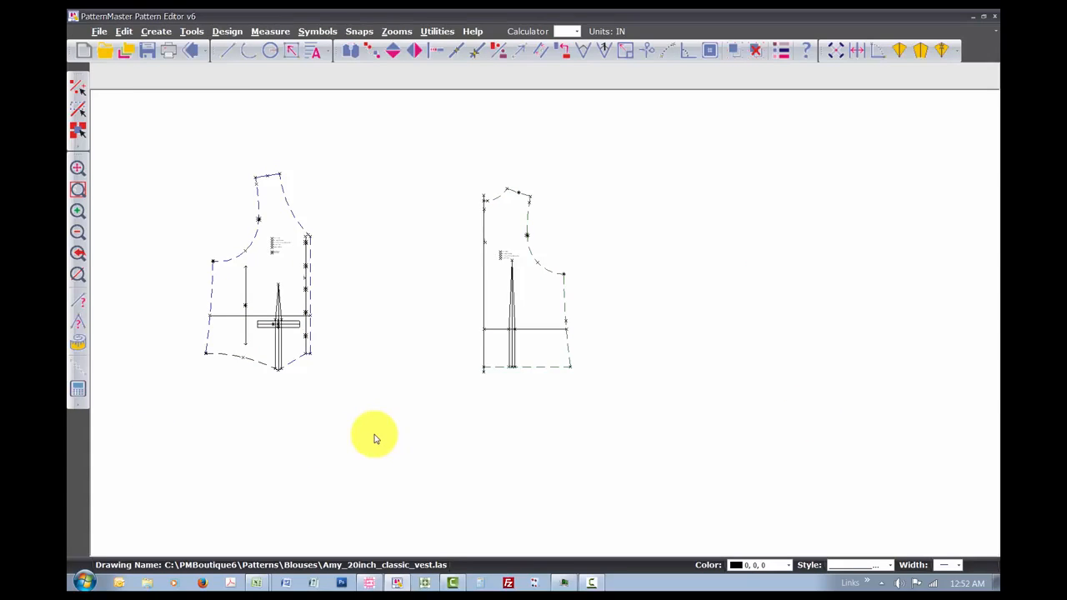
Offset the dashed front's shoulder, neckline and front edge outward by .625 in for seam allowance.
type("f")
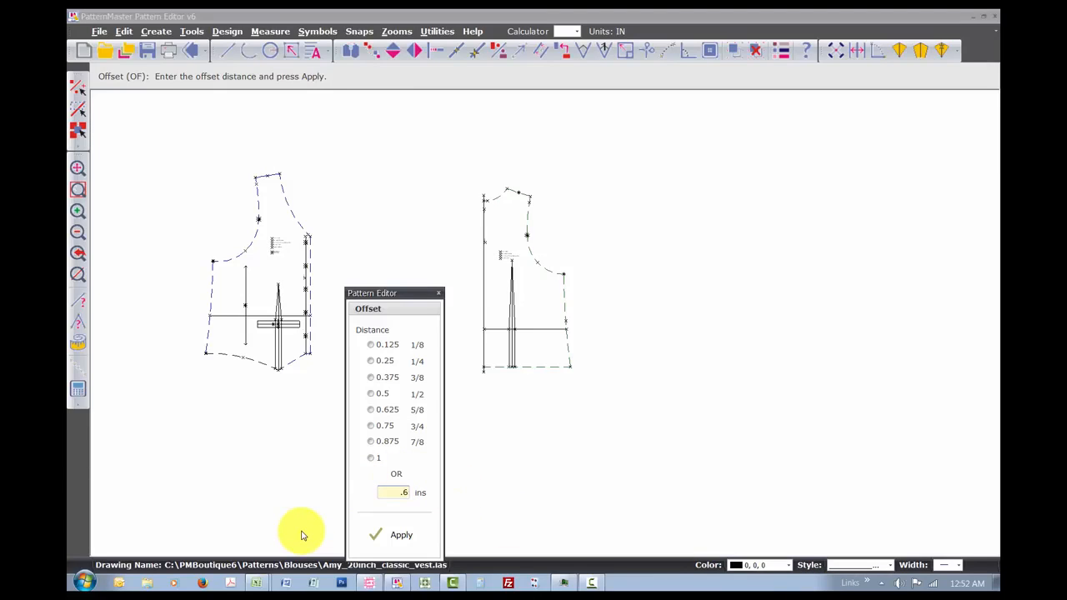
key("Return")
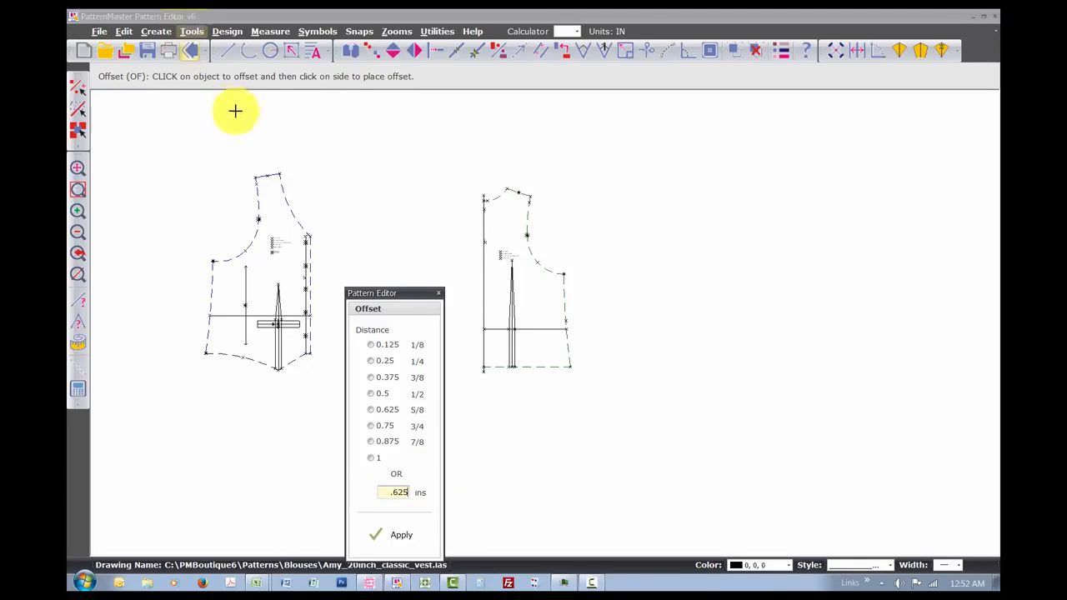
left_click(266, 171)
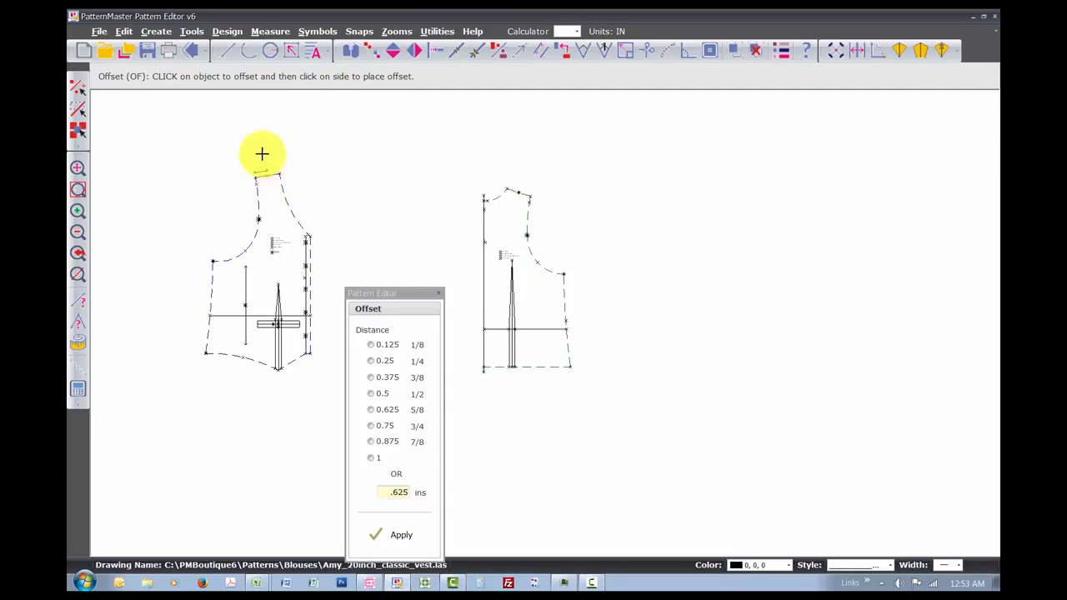
left_click(275, 172)
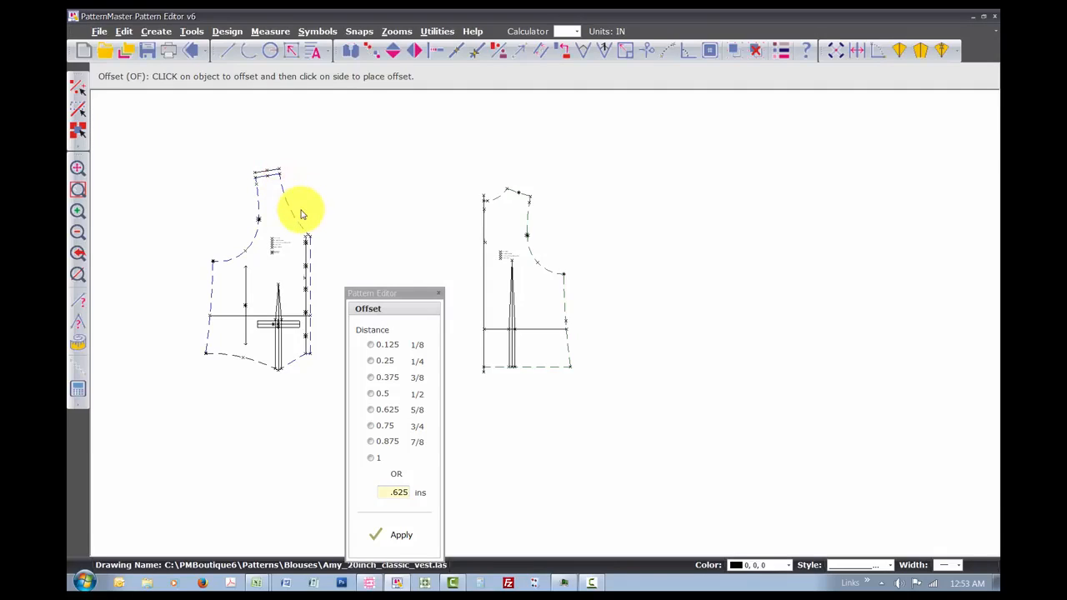
left_click(295, 212)
left_click(309, 276)
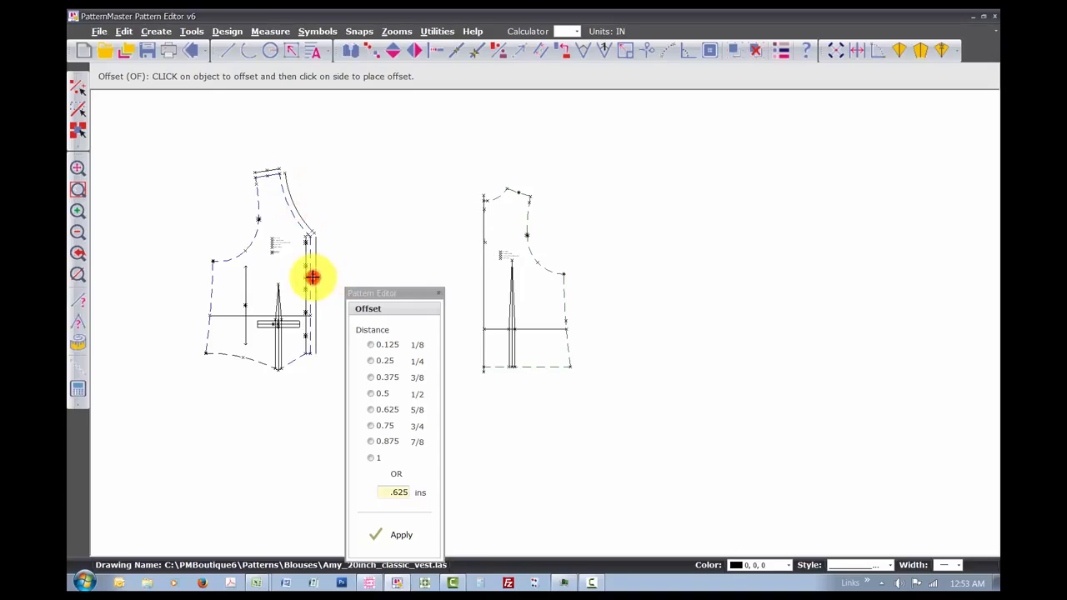
Offset the dashed front's hem segments, side seam and armhole curves outward by .625 in.
left_click(310, 358)
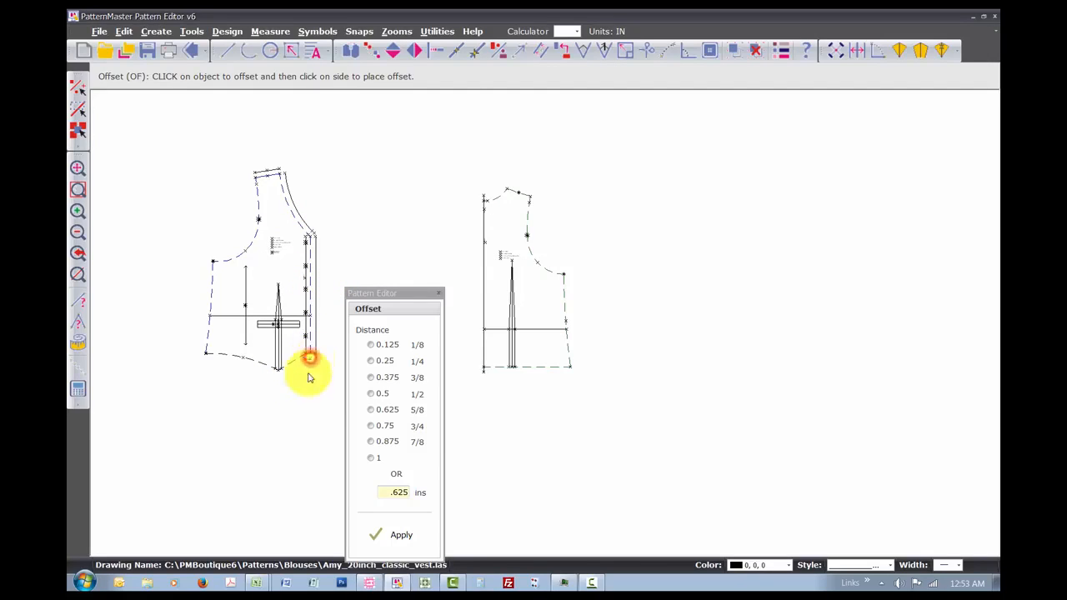
left_click(258, 365)
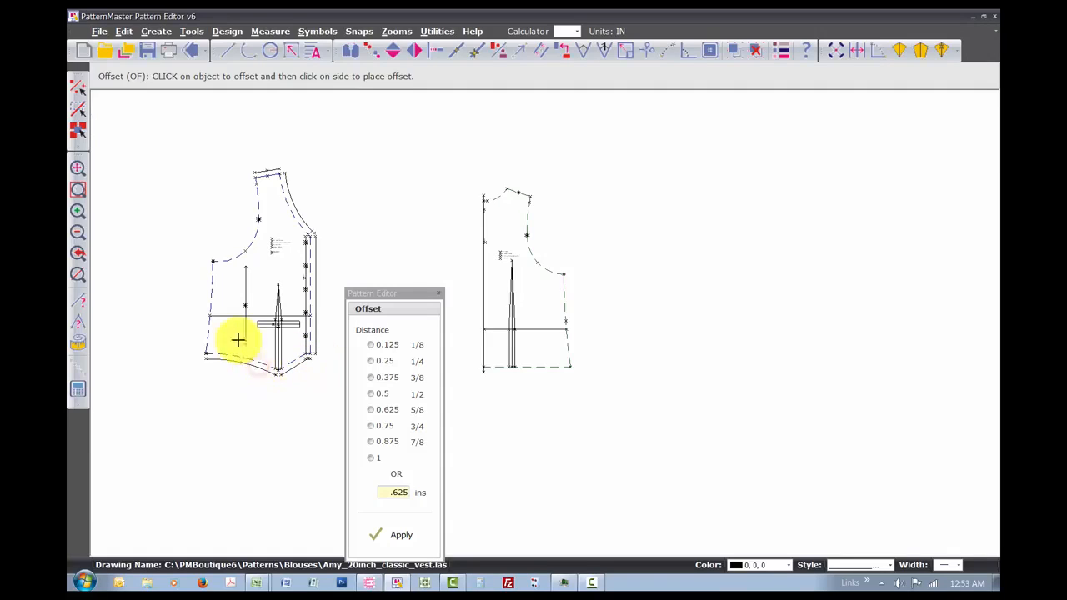
left_click(208, 317)
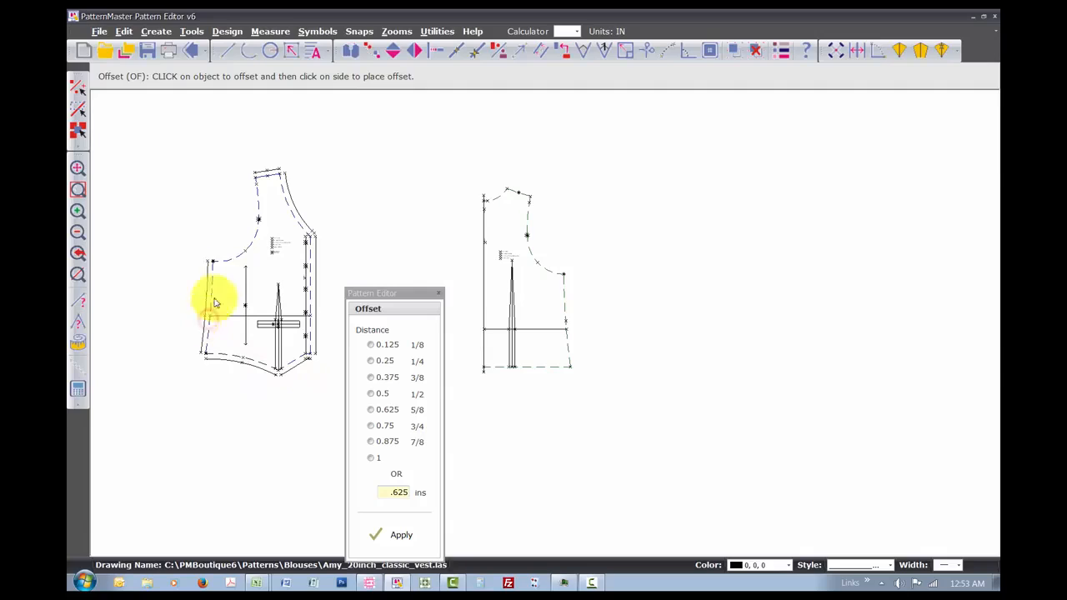
left_click(220, 255)
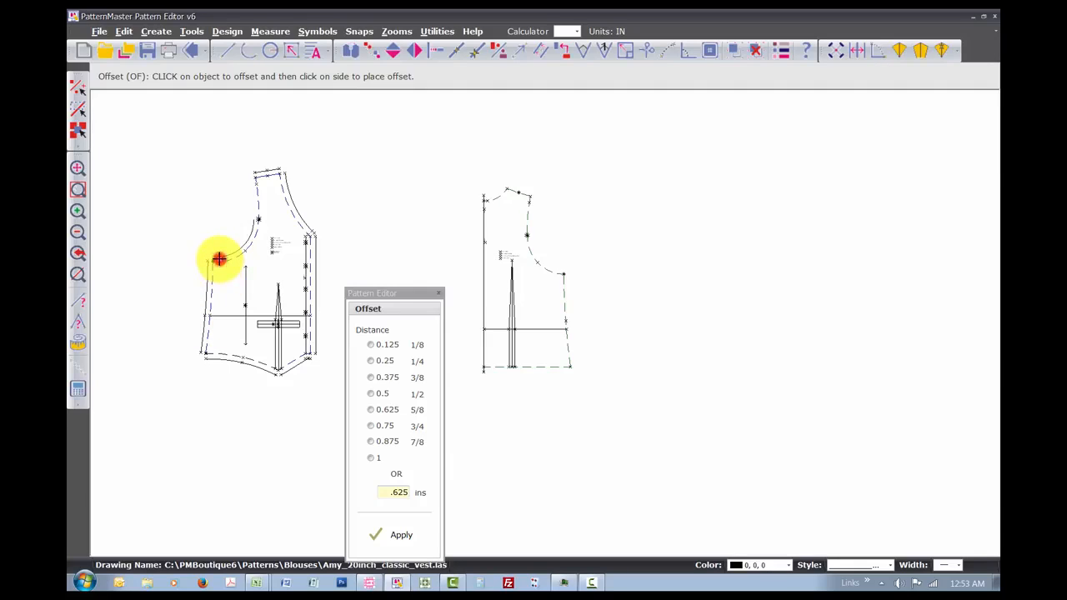
left_click(256, 200)
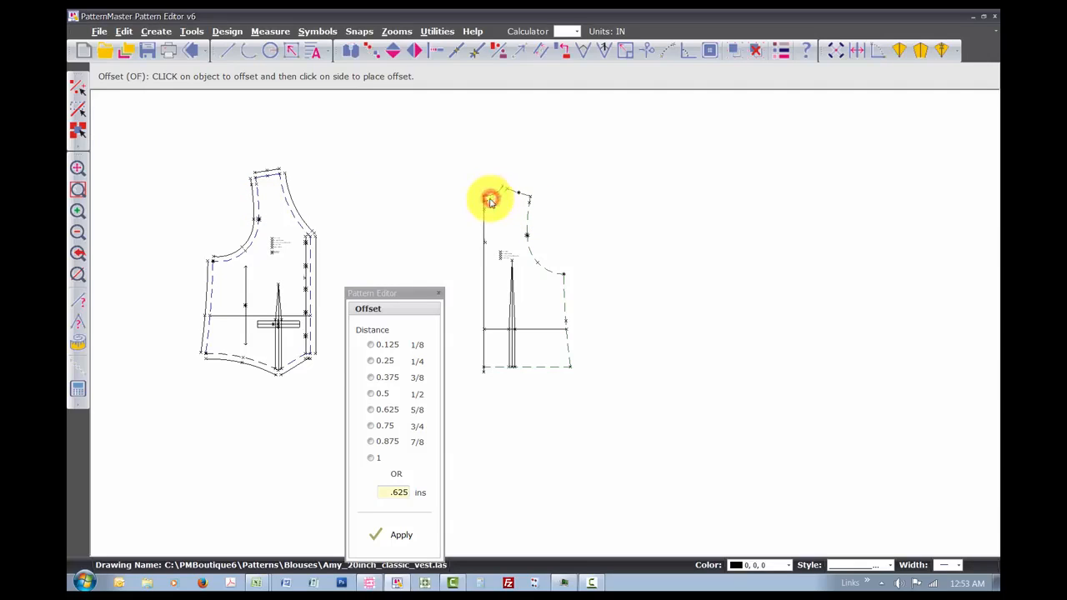
Offset the dashed back's neckline, shoulder, armhole, side seam and hem outward by .625 in, leaving the center back as is.
left_click(514, 191)
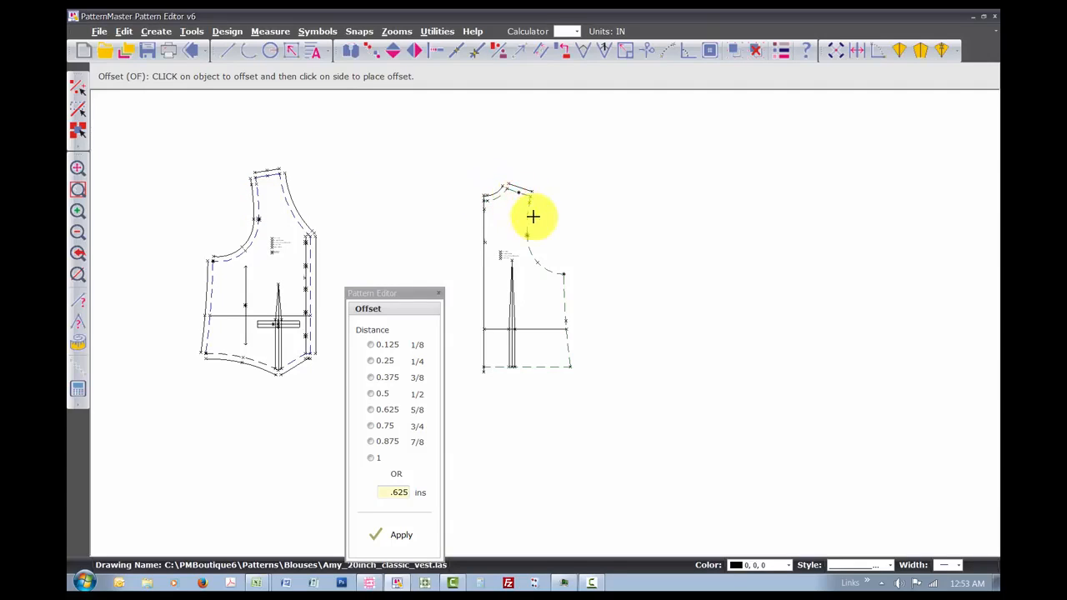
left_click(529, 220)
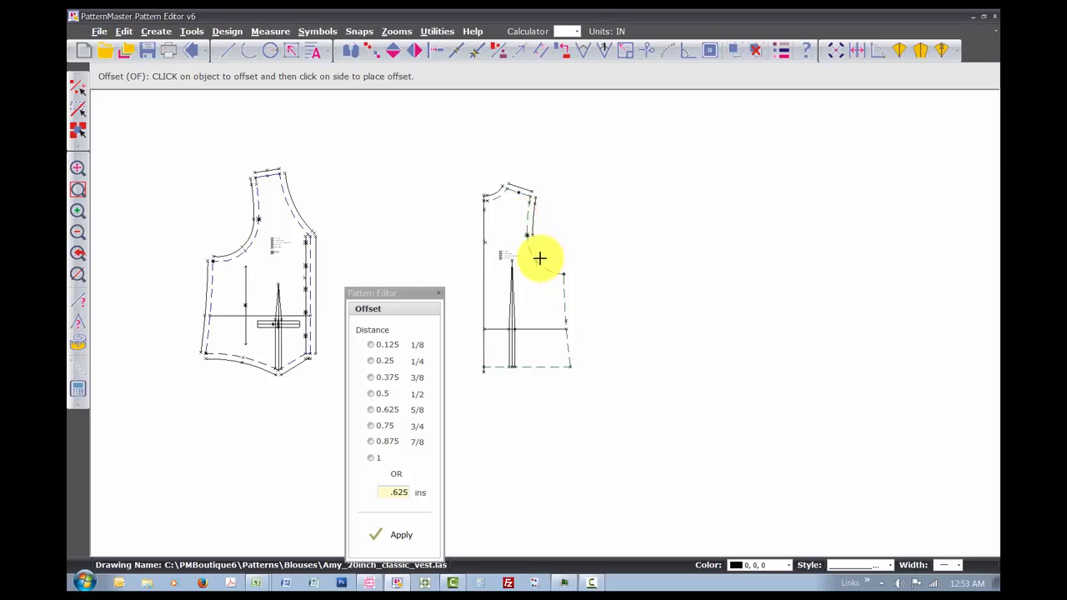
left_click(539, 259)
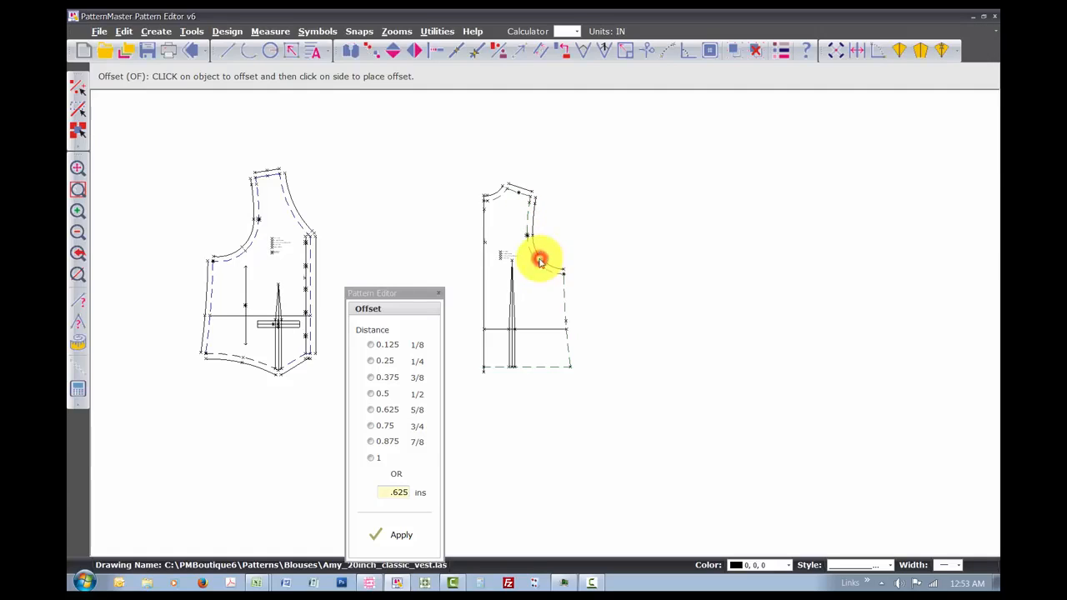
left_click(566, 309)
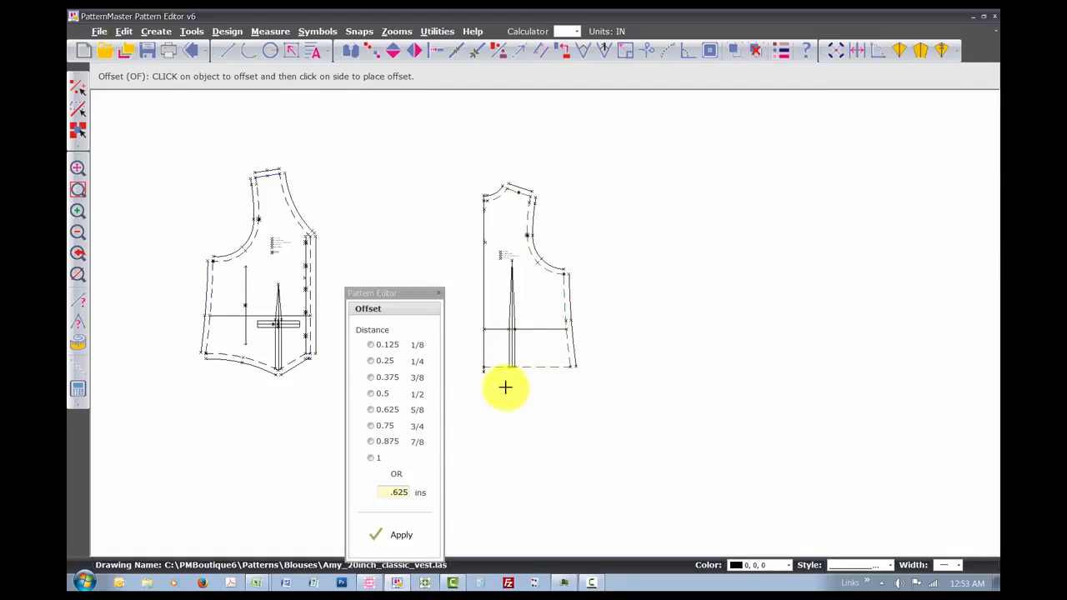
left_click(527, 371)
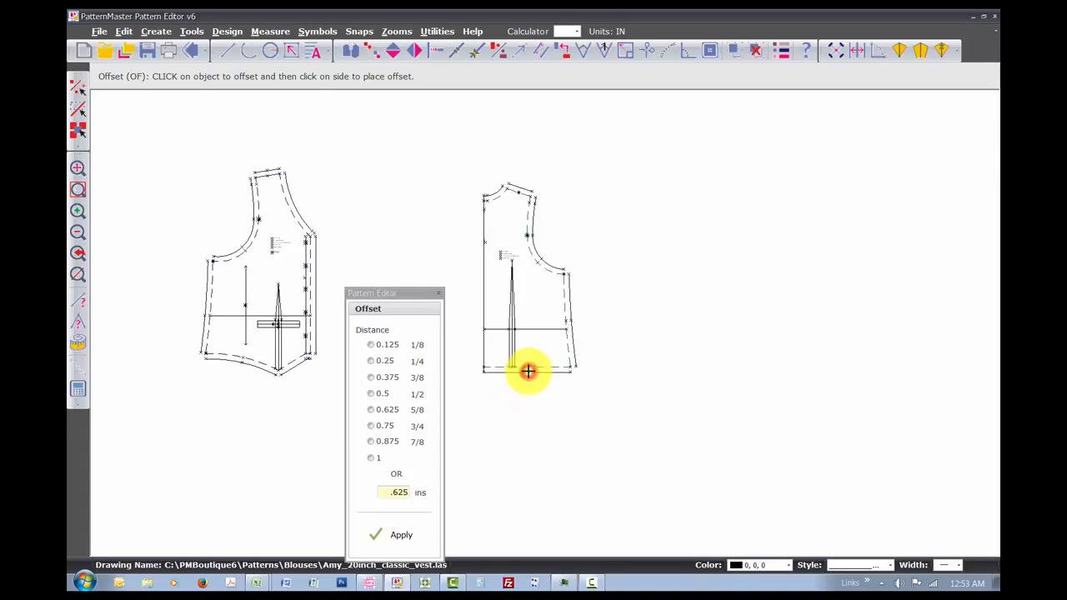
left_click(439, 297)
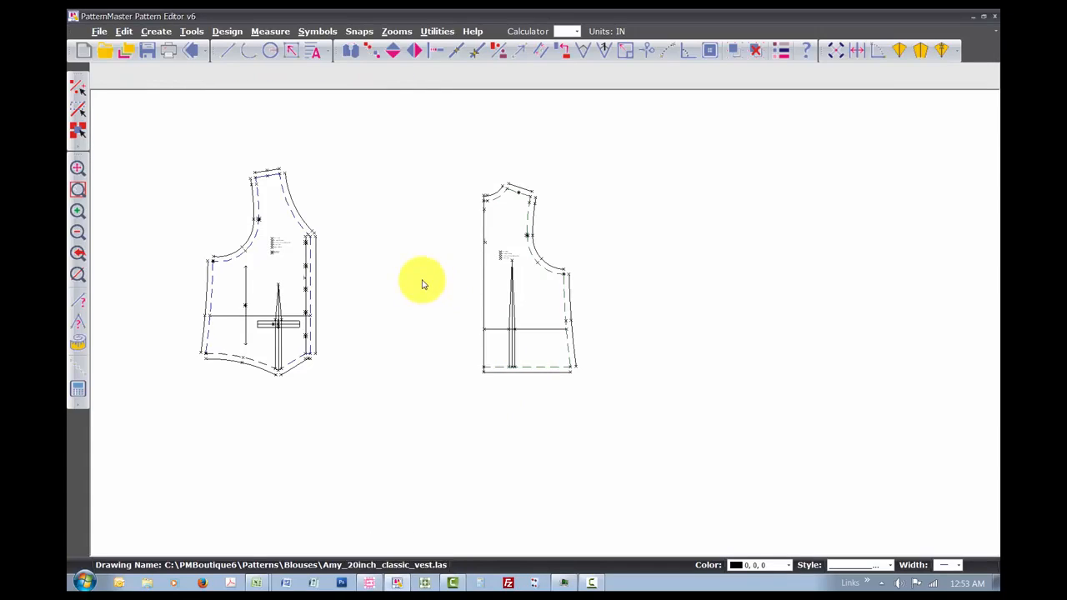
Intersect the front's shoulder seam allowance line with the armhole and neckline allowance lines to close both shoulder corners.
type("N")
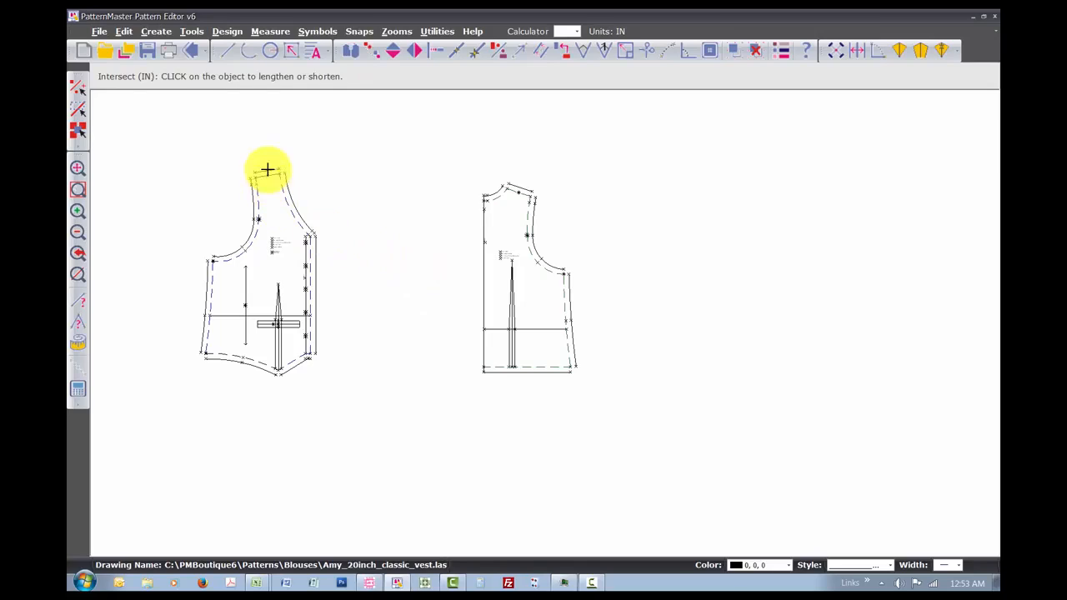
left_click(261, 172)
left_click(250, 184)
left_click(250, 183)
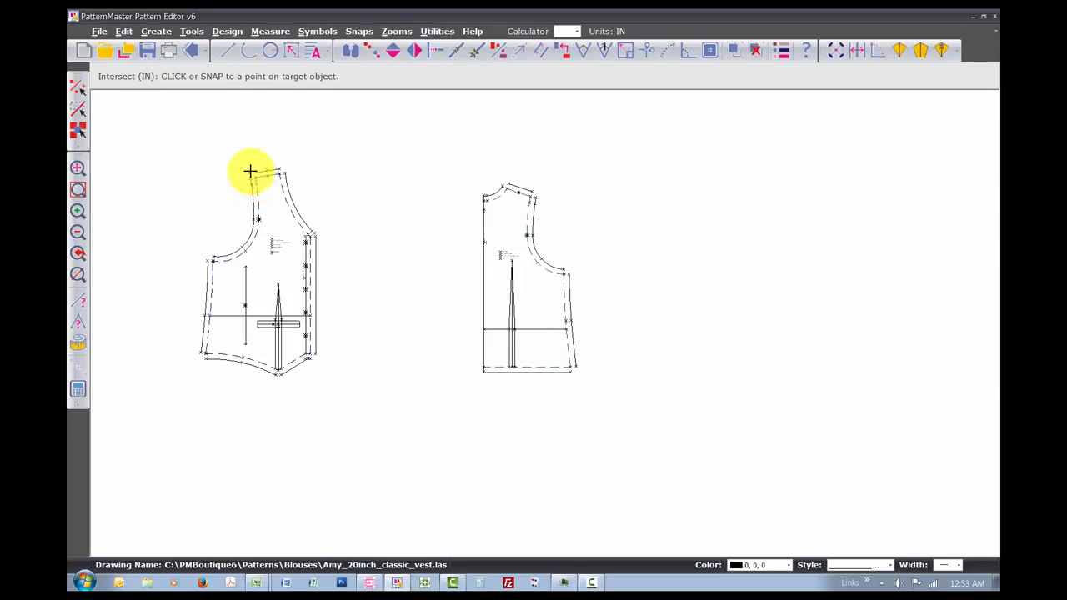
left_click(250, 173)
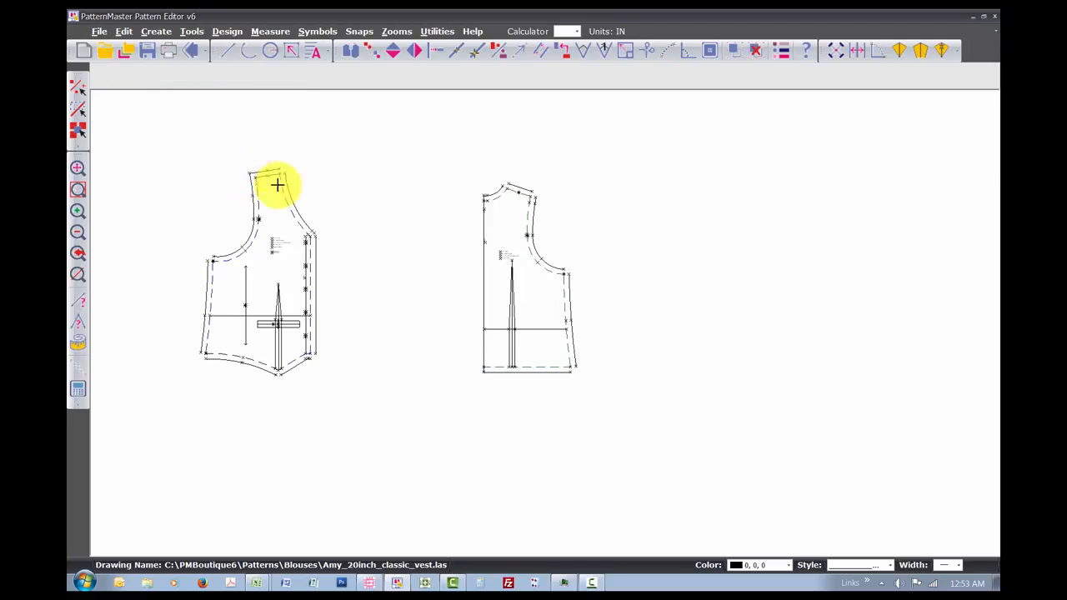
left_click(287, 185)
left_click(273, 170)
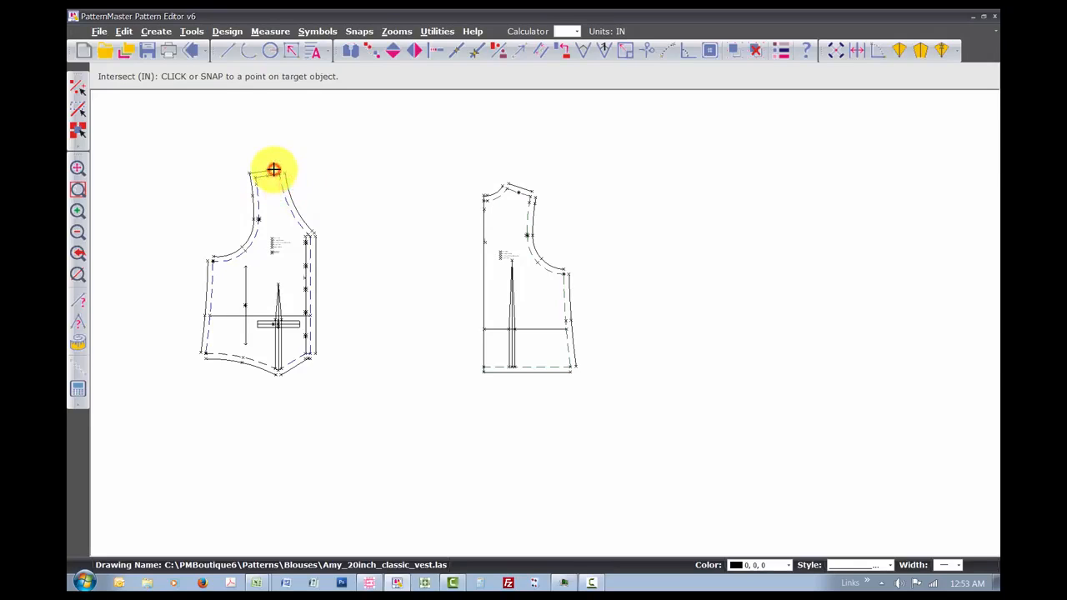
left_click(274, 170)
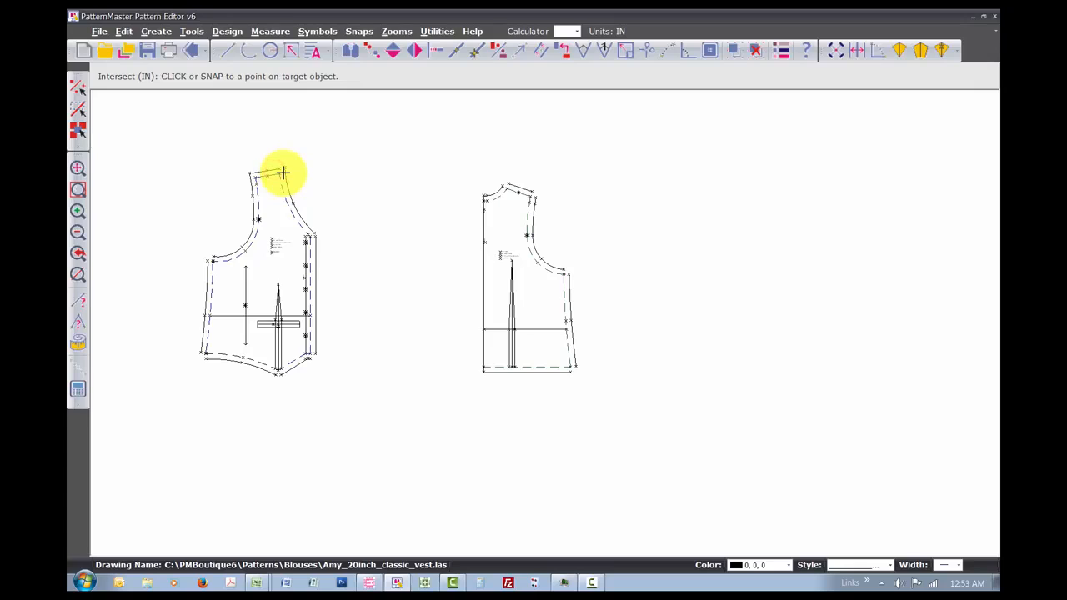
left_click(284, 169)
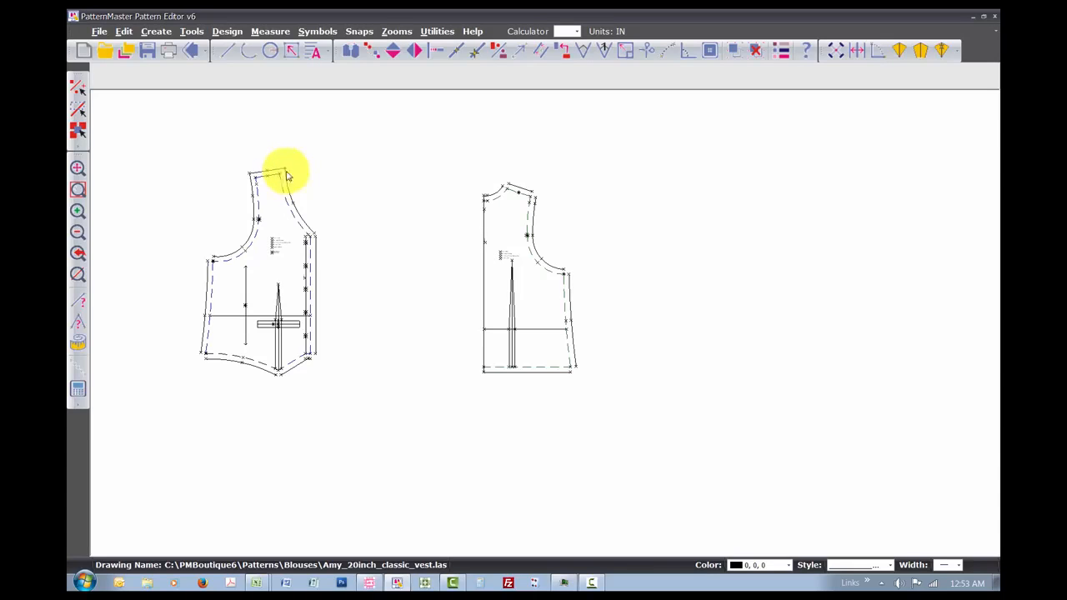
Intersect the front's neckline and front edge seam allowance lines to close their shared corner.
left_click(307, 226)
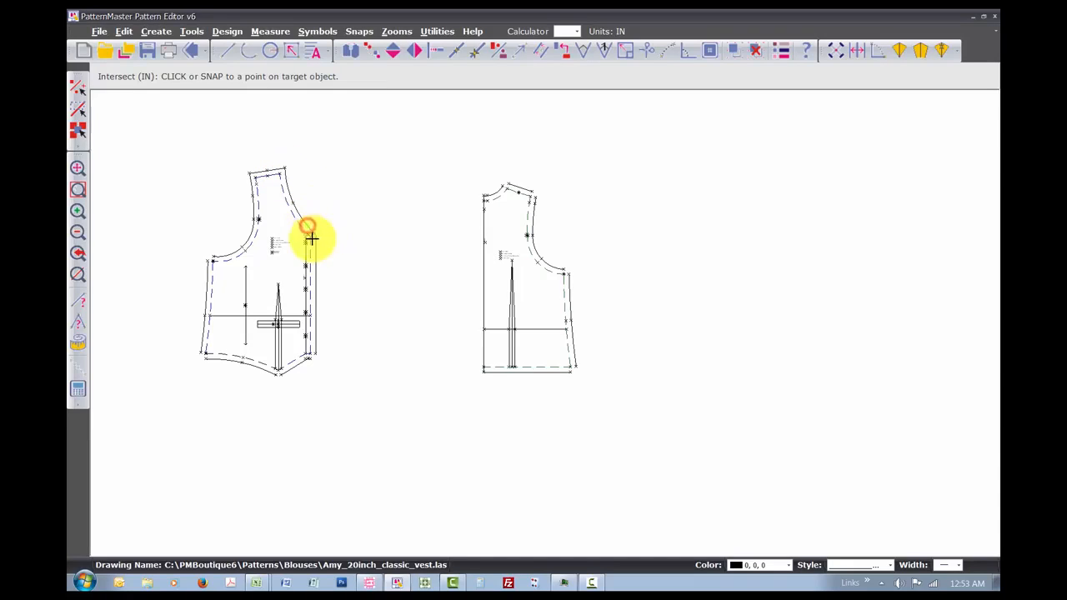
left_click(315, 245)
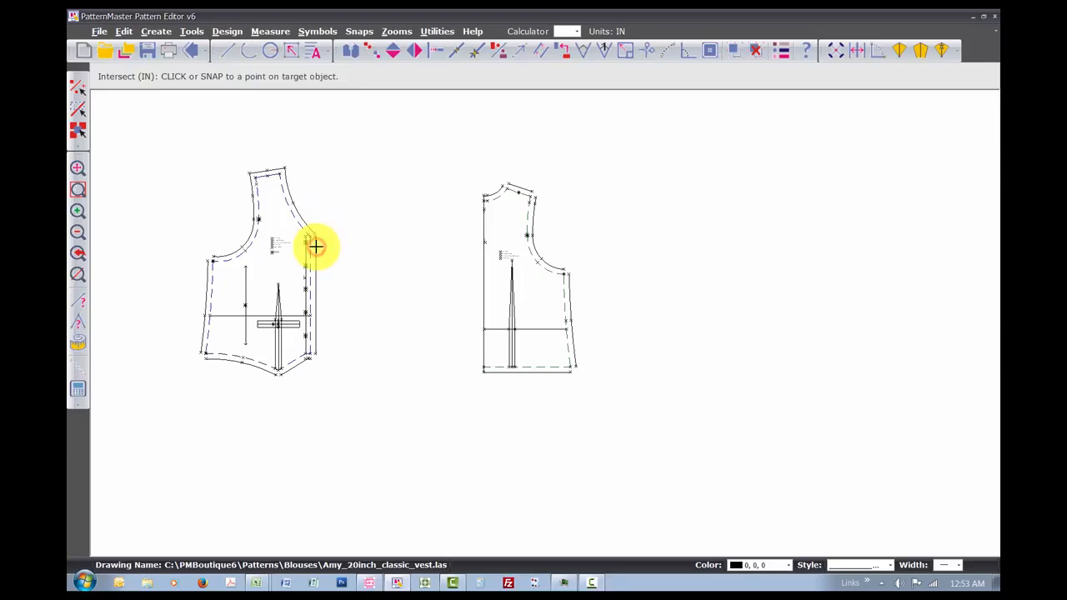
left_click(315, 246)
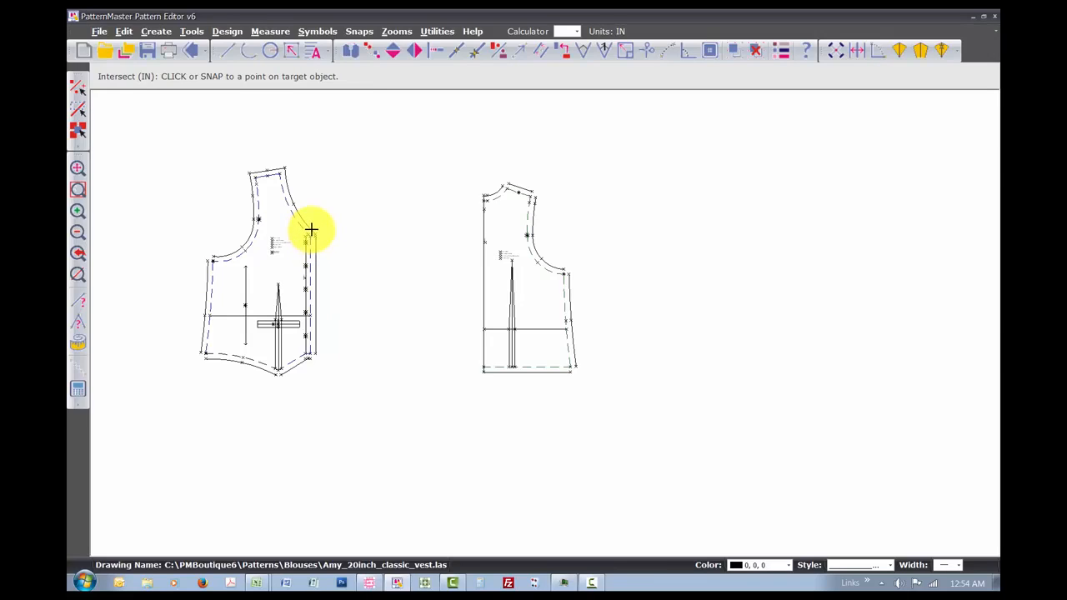
left_click(310, 231)
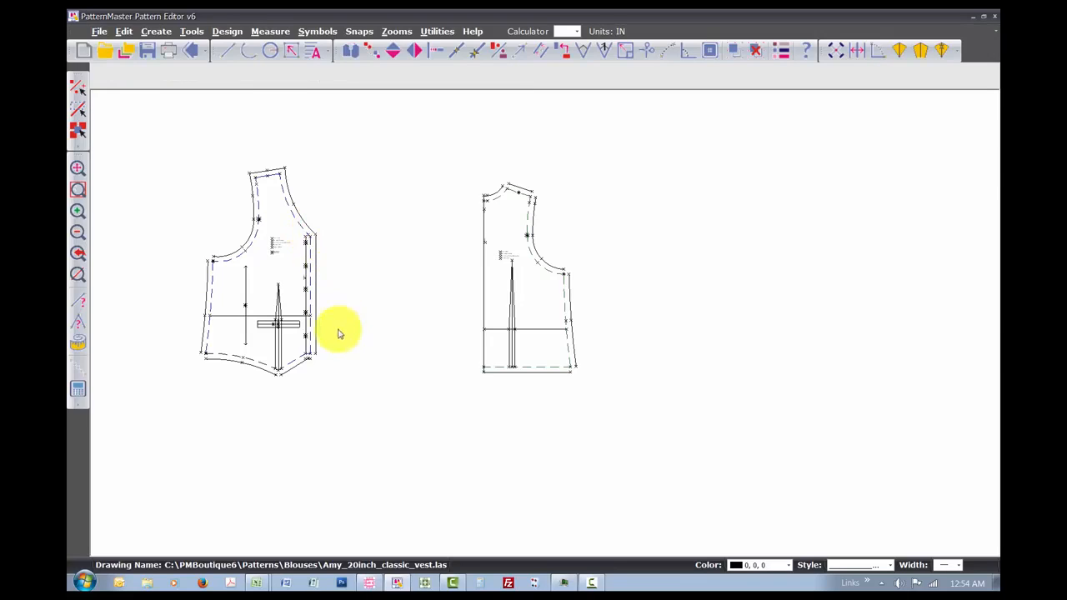
Intersect the front edge allowance line with the adjoining slanted hem allowance to close the lower front corner.
left_click(307, 359)
left_click(317, 346)
left_click(316, 346)
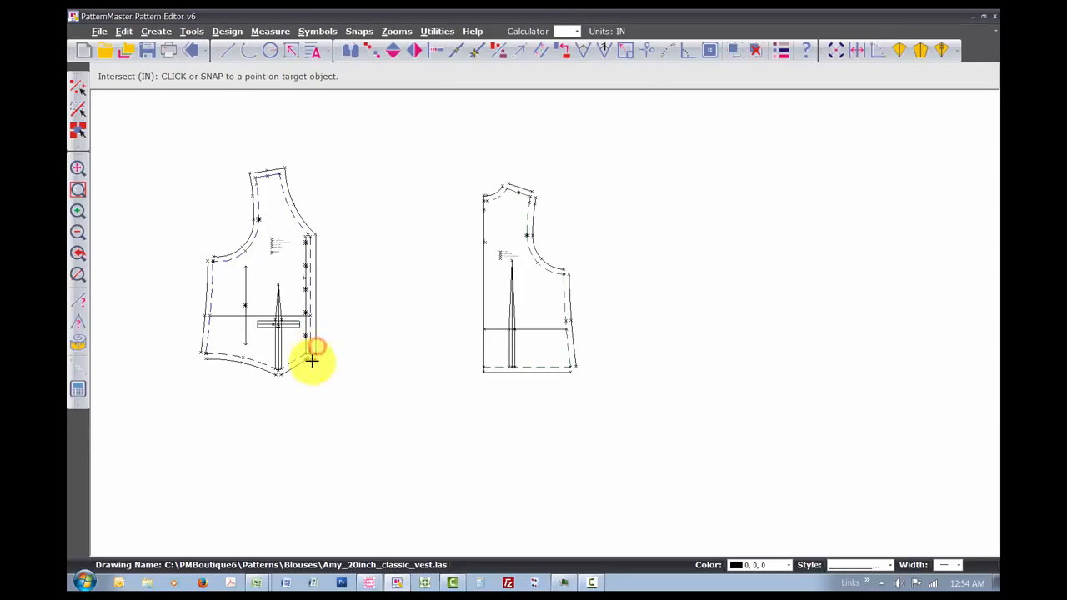
left_click(295, 364)
left_click(299, 364)
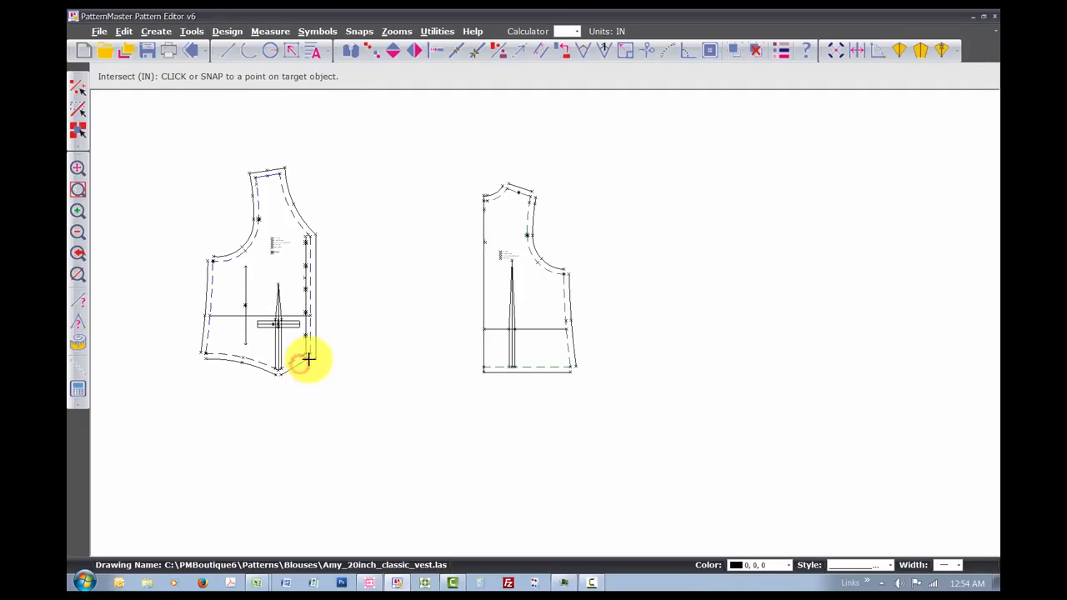
left_click(310, 359)
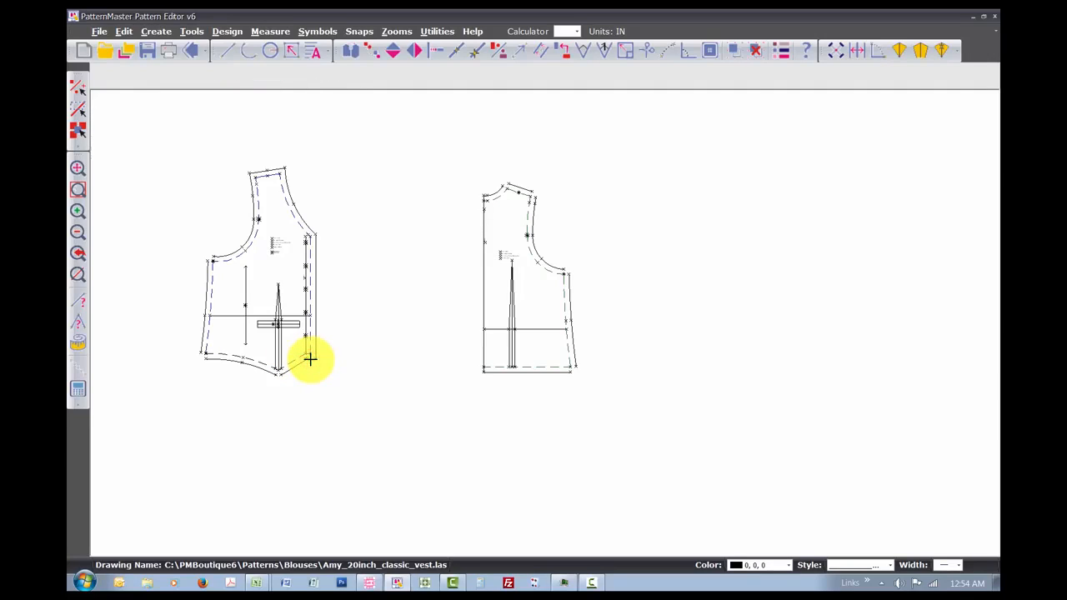
left_click(310, 359)
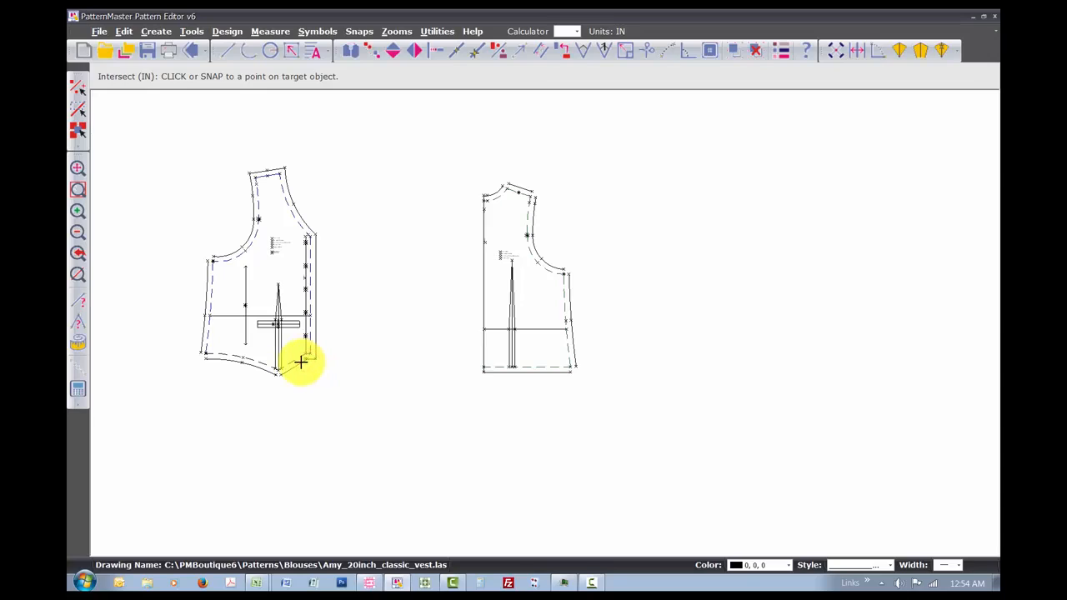
left_click(301, 362)
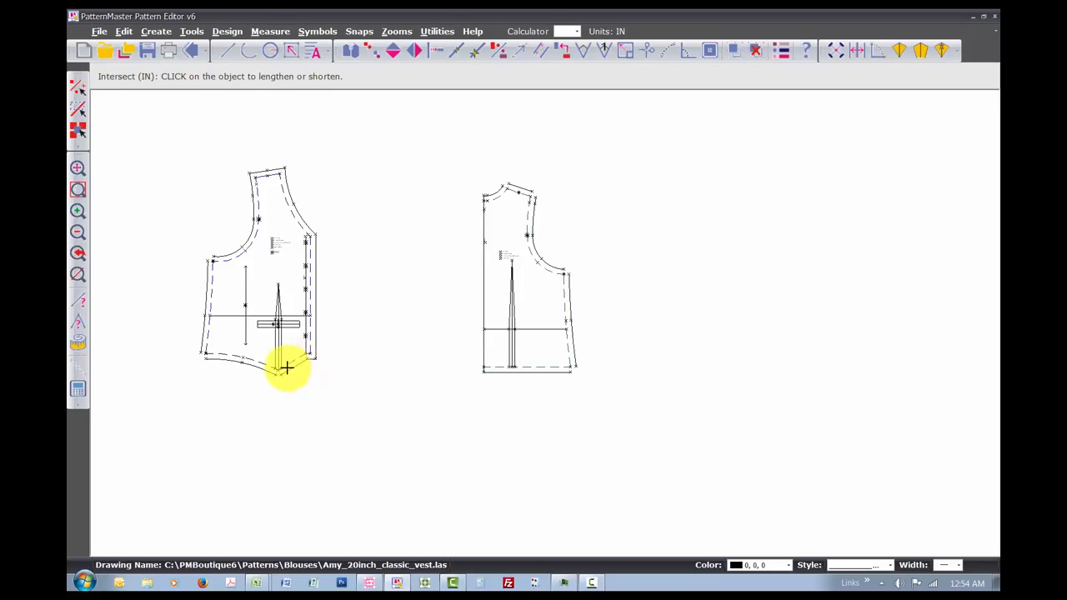
Intersect the front's hem allowance lines at the vest point and at the side seam to close both hem corners.
left_click(286, 371)
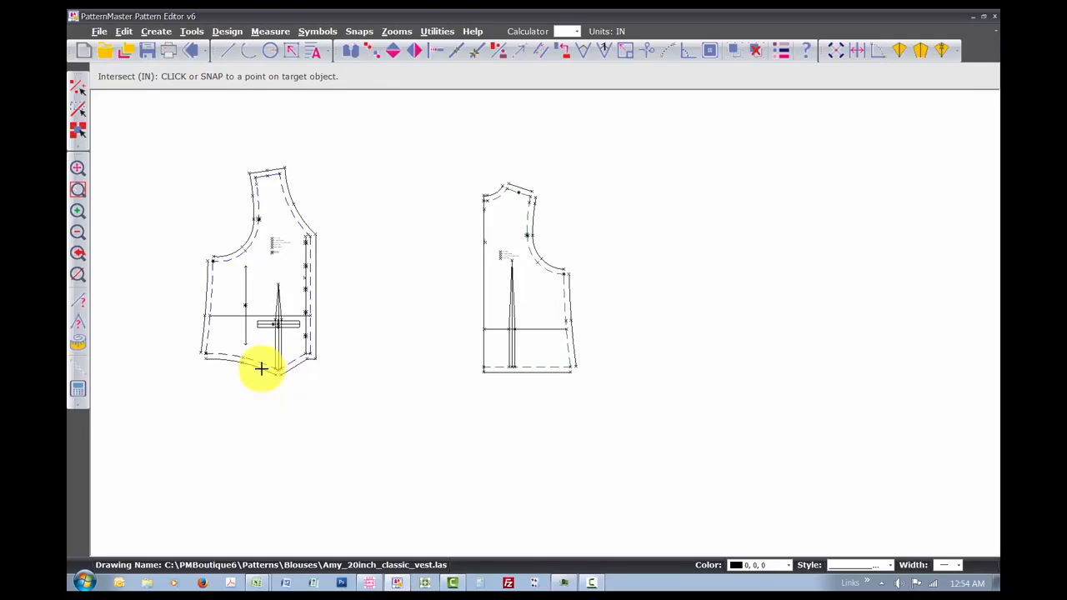
left_click(261, 369)
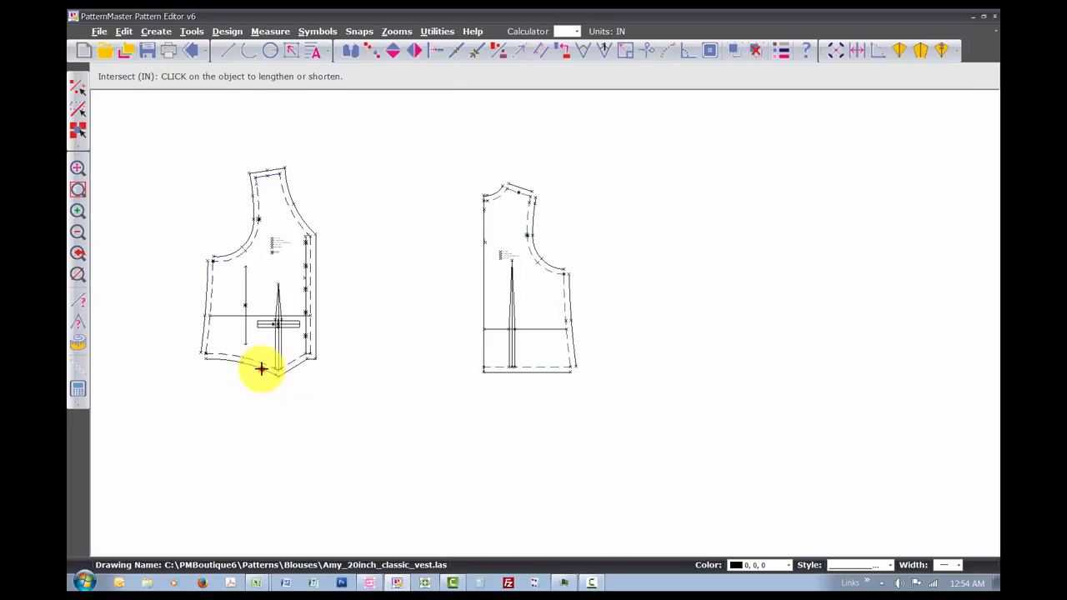
left_click(261, 369)
left_click(286, 371)
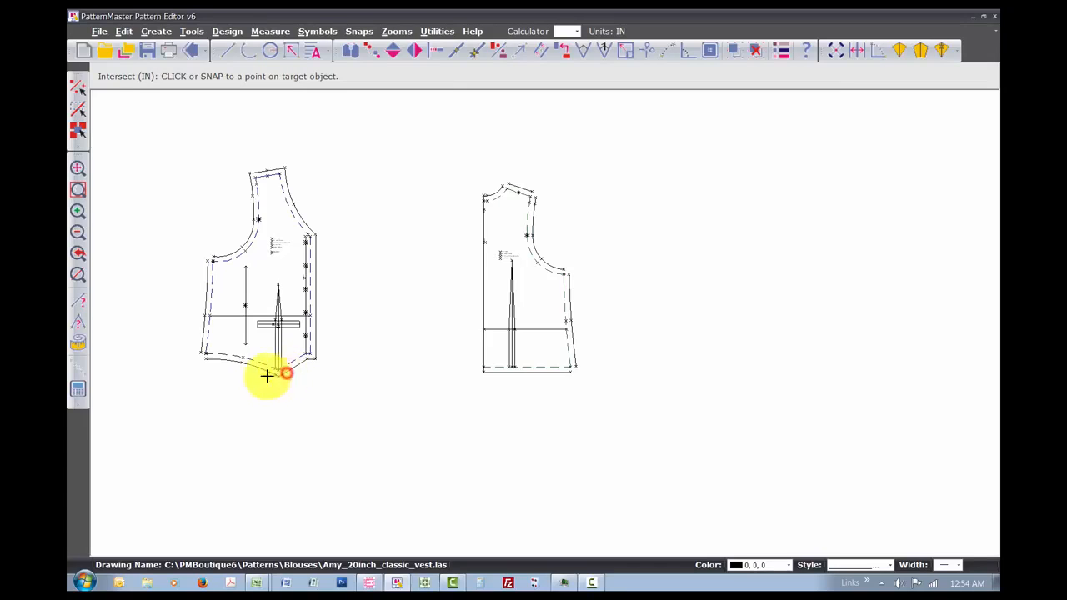
left_click(211, 359)
left_click(201, 349)
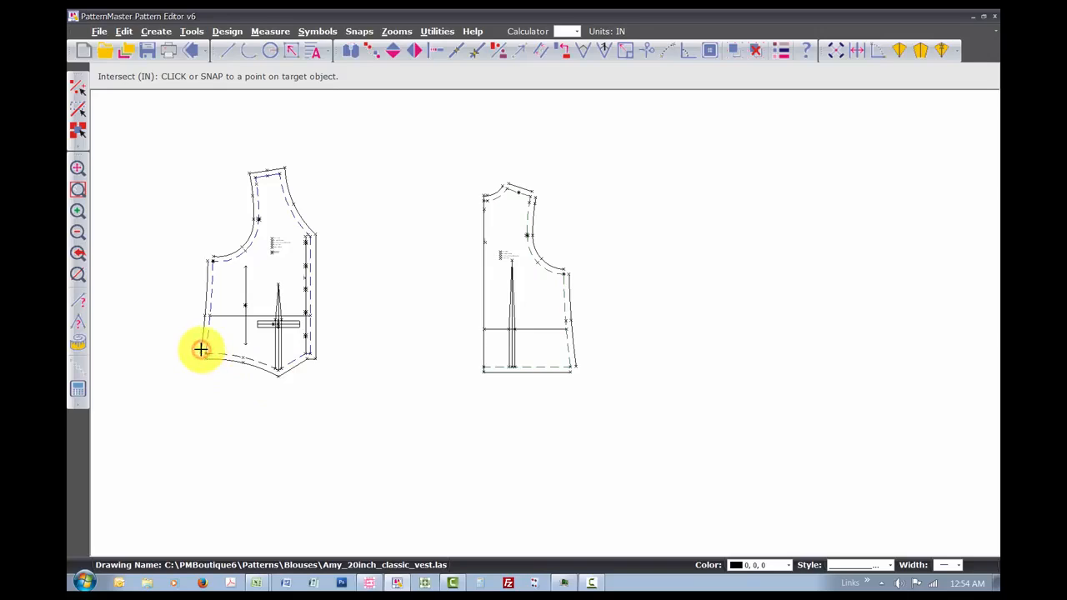
left_click(201, 349)
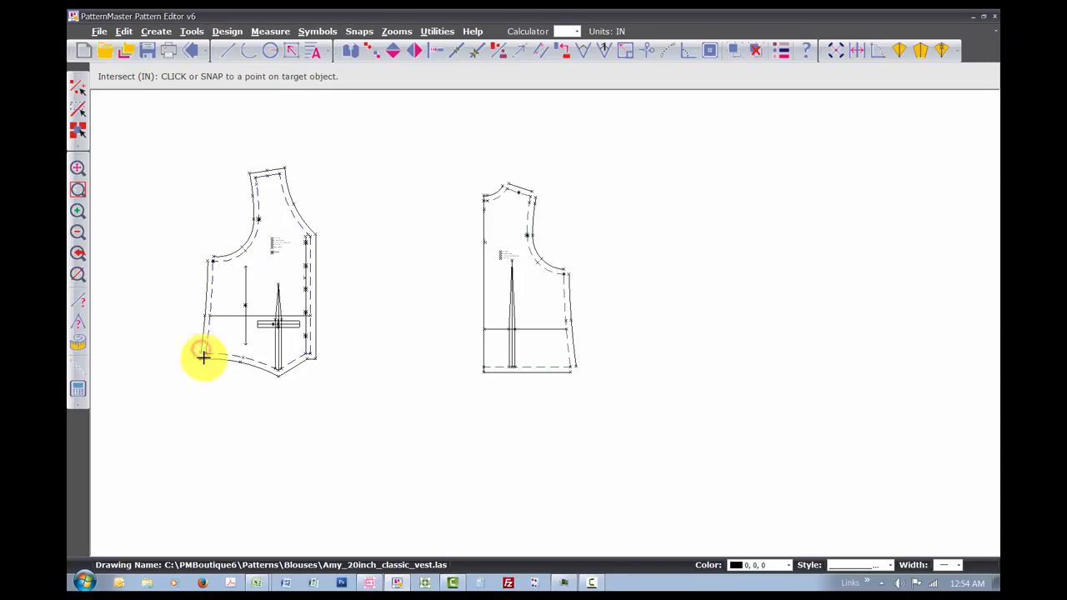
left_click(202, 358)
Intersect the front's side seam and armhole allowance lines at the underarm, and group the whole front piece.
right_click(208, 272)
left_click(207, 268)
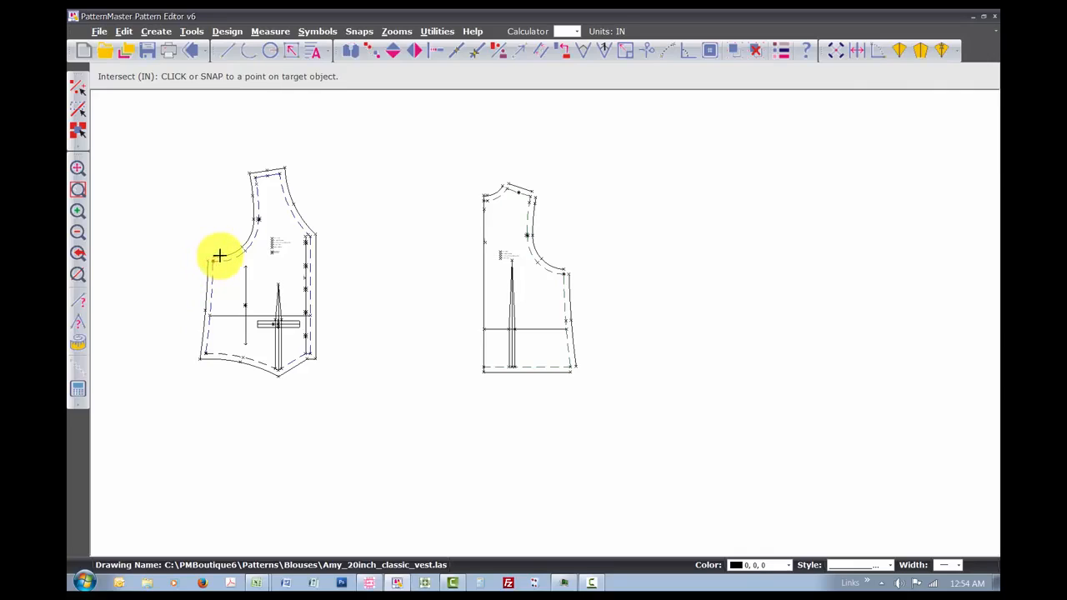
left_click(220, 255)
right_click(220, 255)
left_click(209, 256)
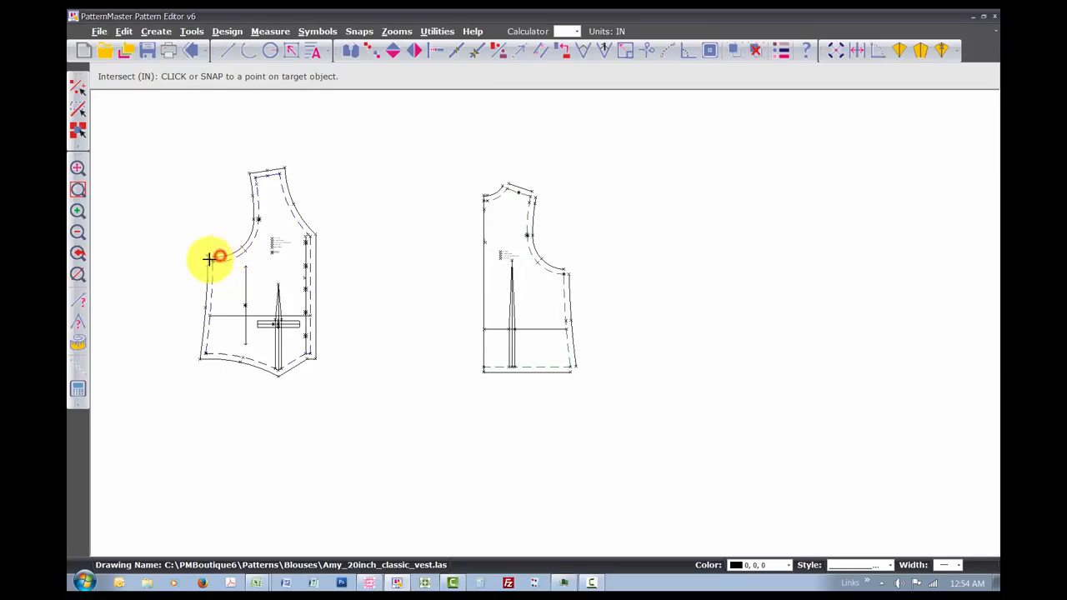
left_click(207, 264)
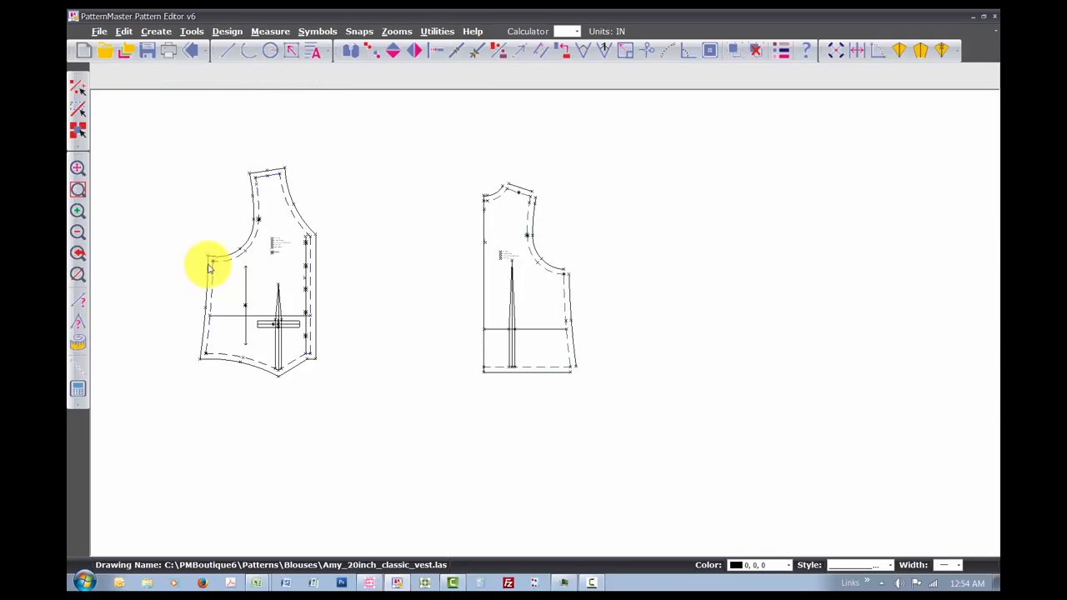
left_click_drag(220, 321, 377, 456)
key("ctrl+g")
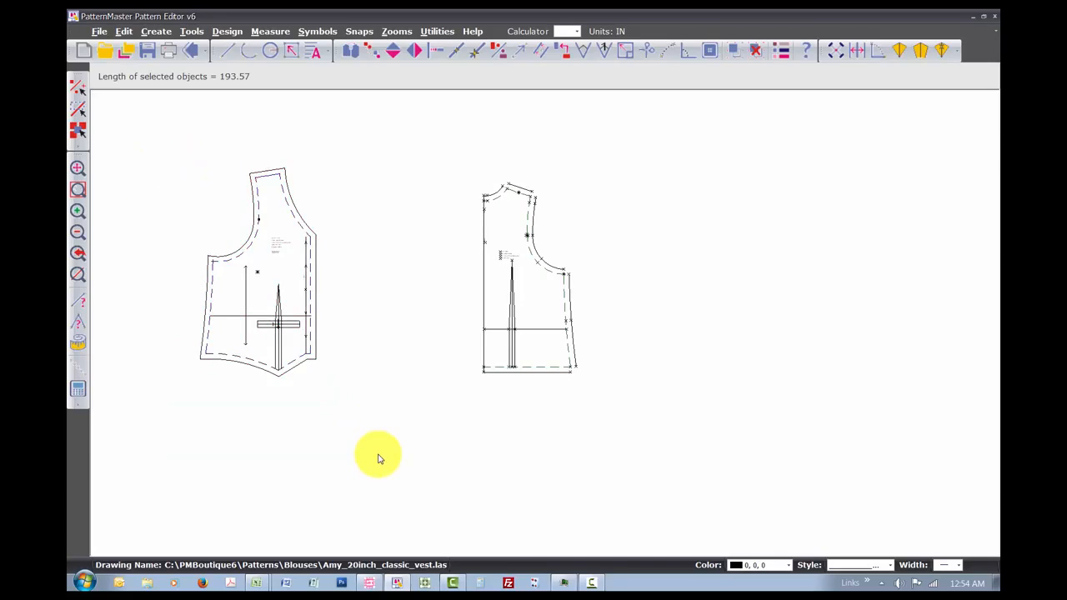
Intersect the back's shoulder seam allowance line with the neckline and armhole allowance lines to close both shoulder corners.
key("i")
key("n")
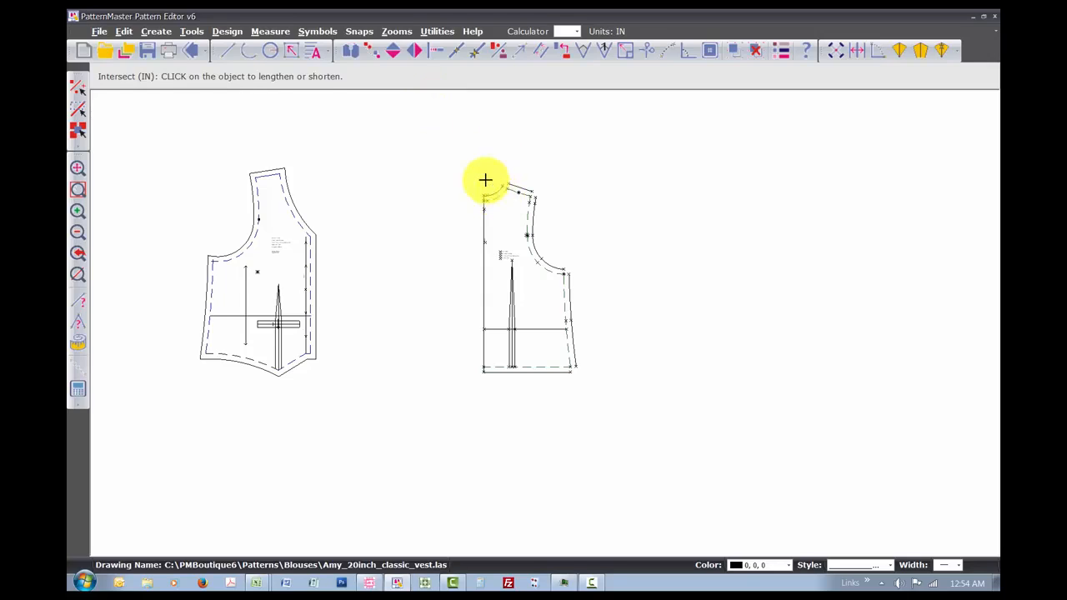
left_click(498, 190)
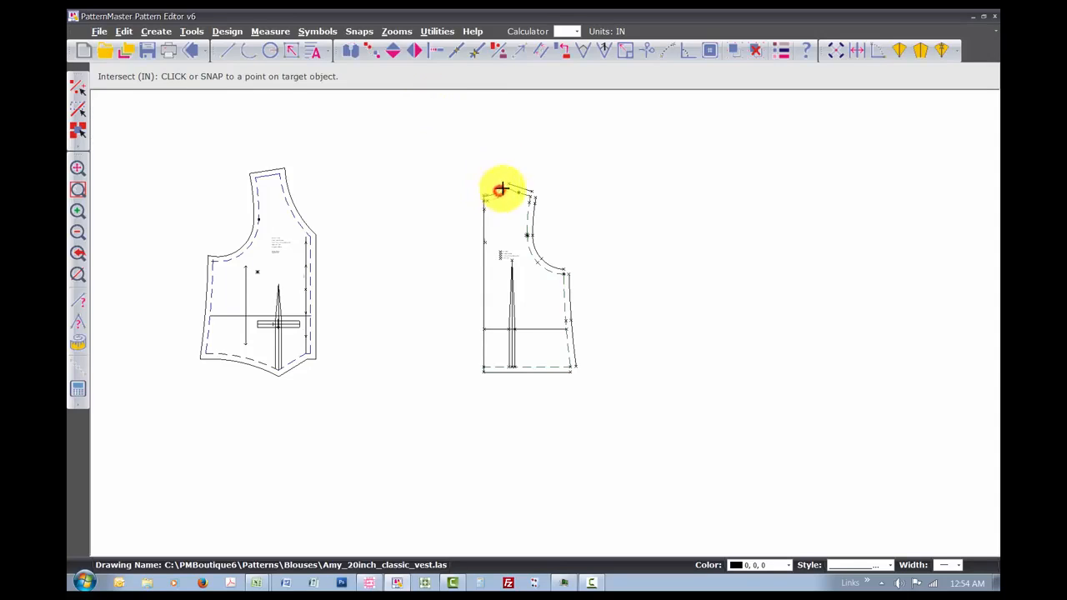
left_click(514, 185)
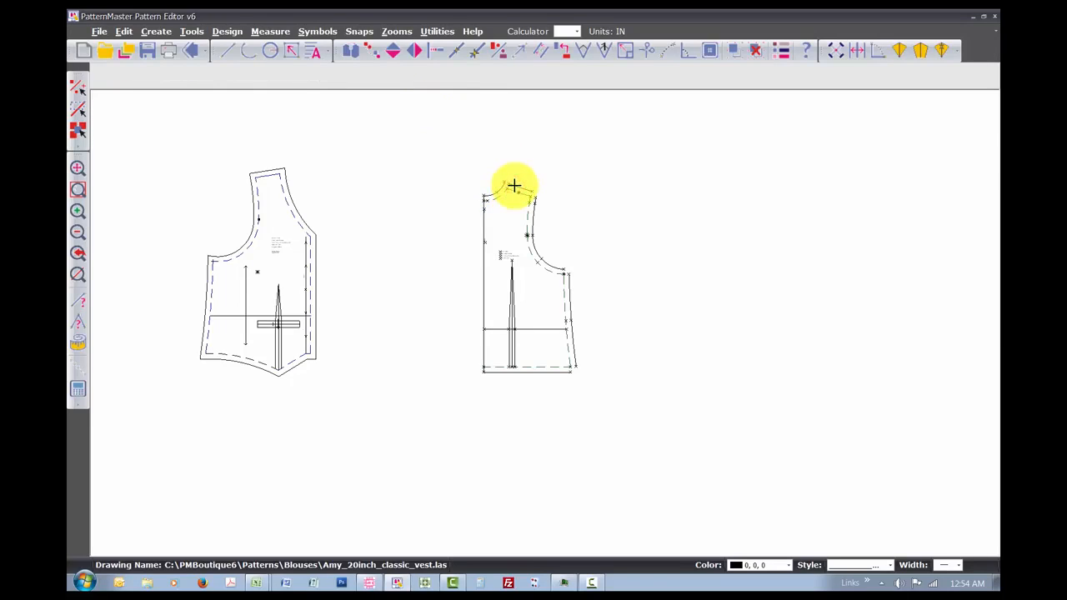
left_click(514, 185)
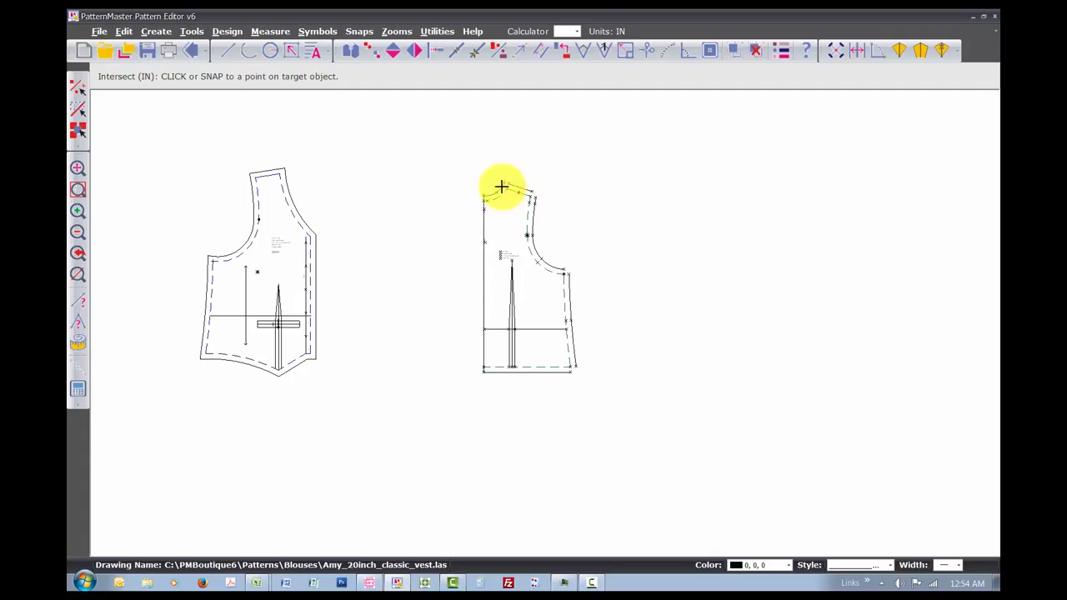
left_click(501, 187)
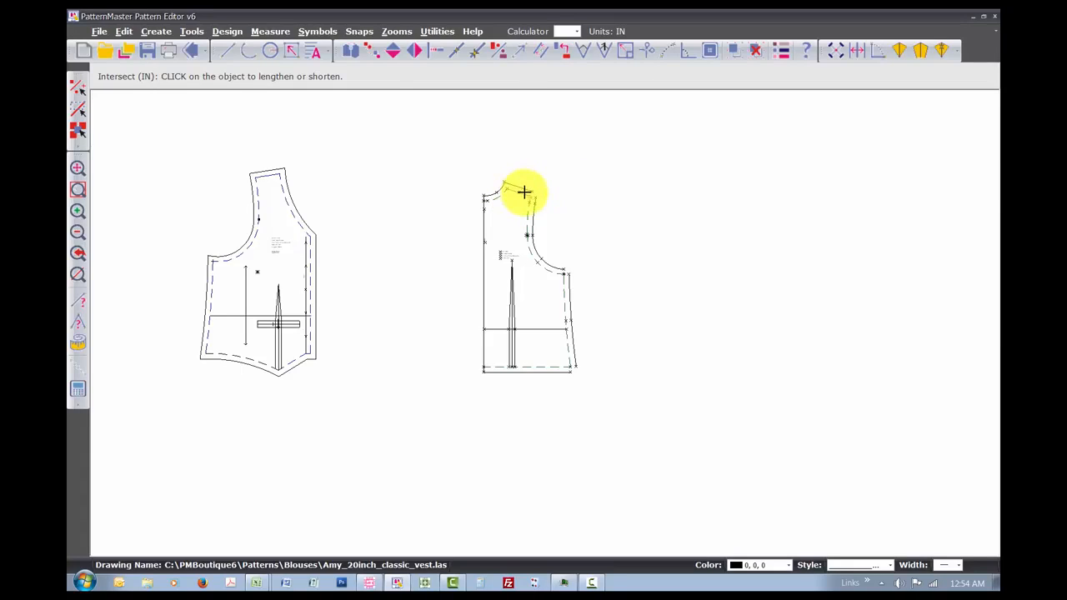
left_click(524, 190)
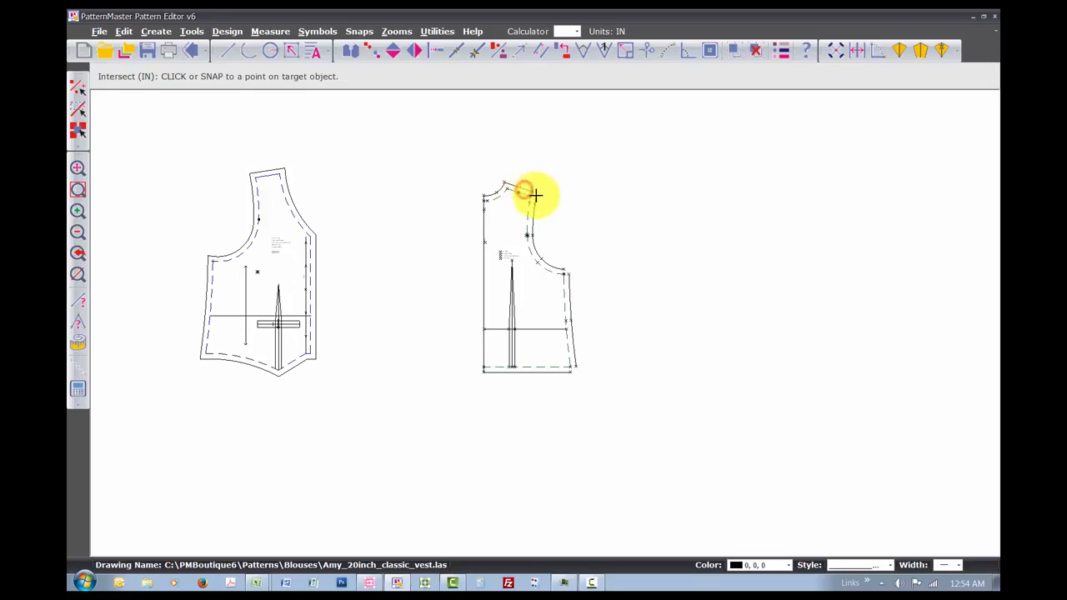
left_click(535, 201)
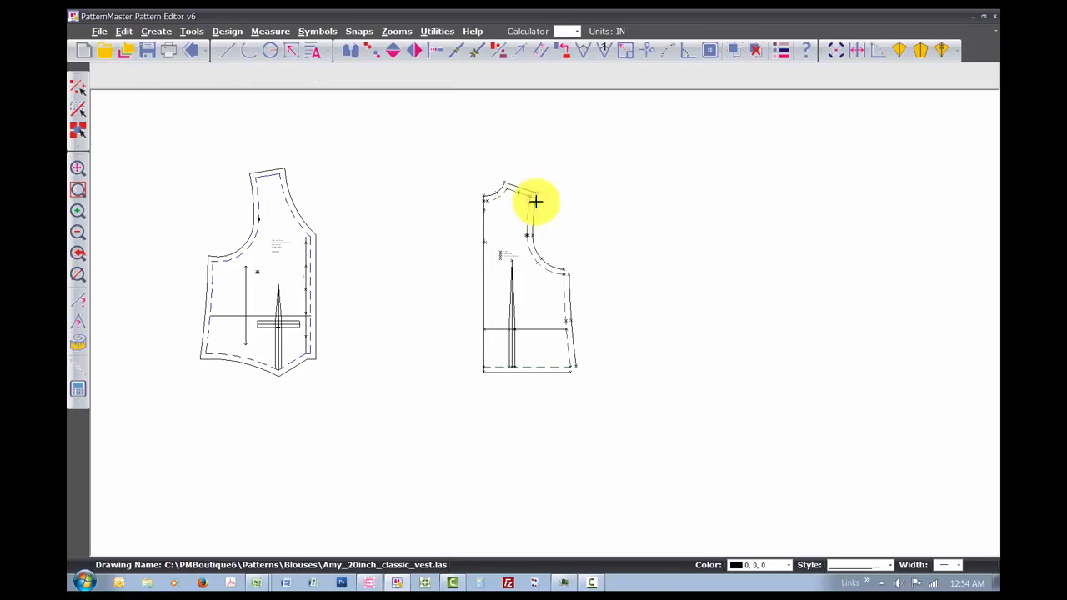
left_click(534, 202)
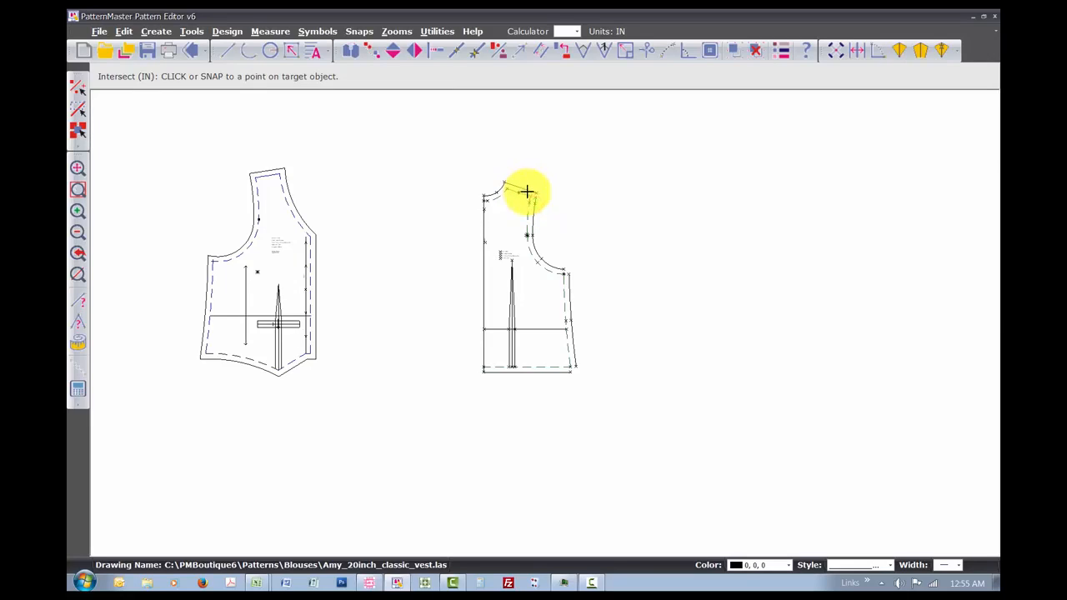
left_click(527, 191)
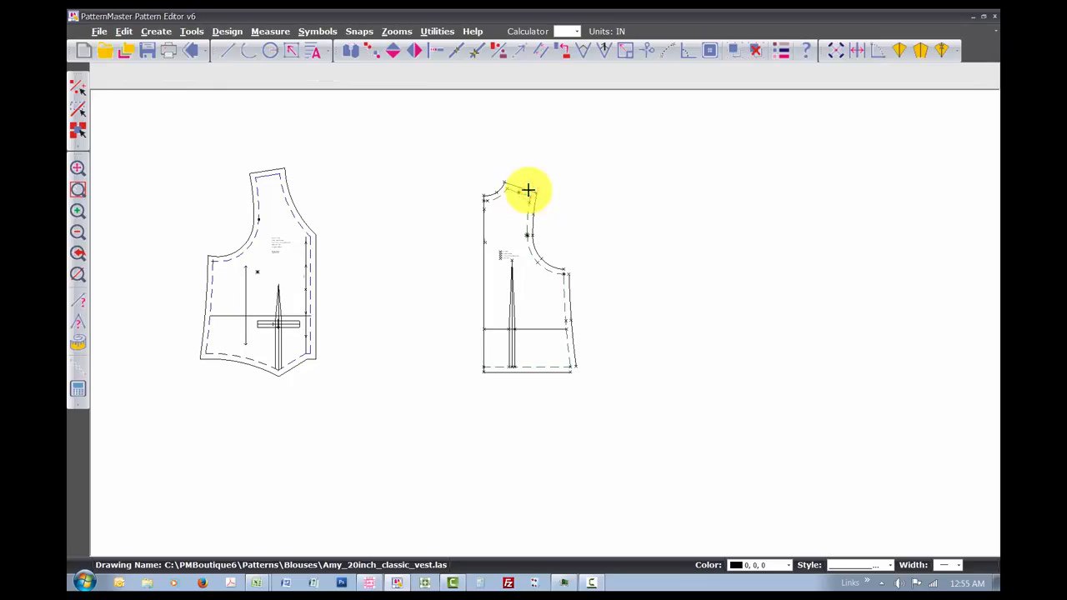
Intersect the back's side seam and armhole allowance lines to close the underarm corner.
left_click(570, 291)
left_click(556, 268)
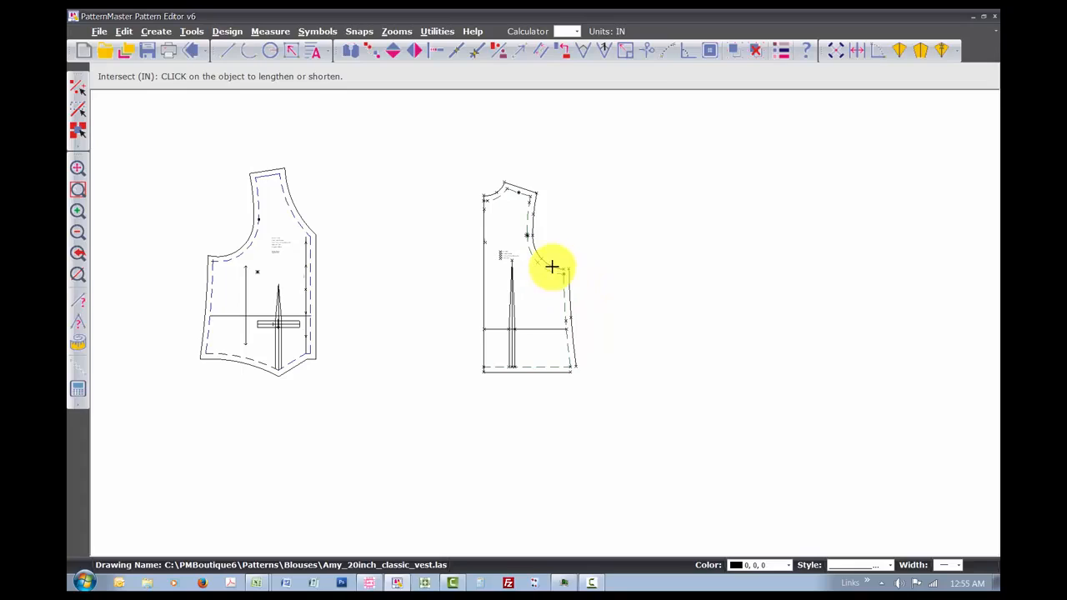
left_click(553, 268)
left_click(569, 279)
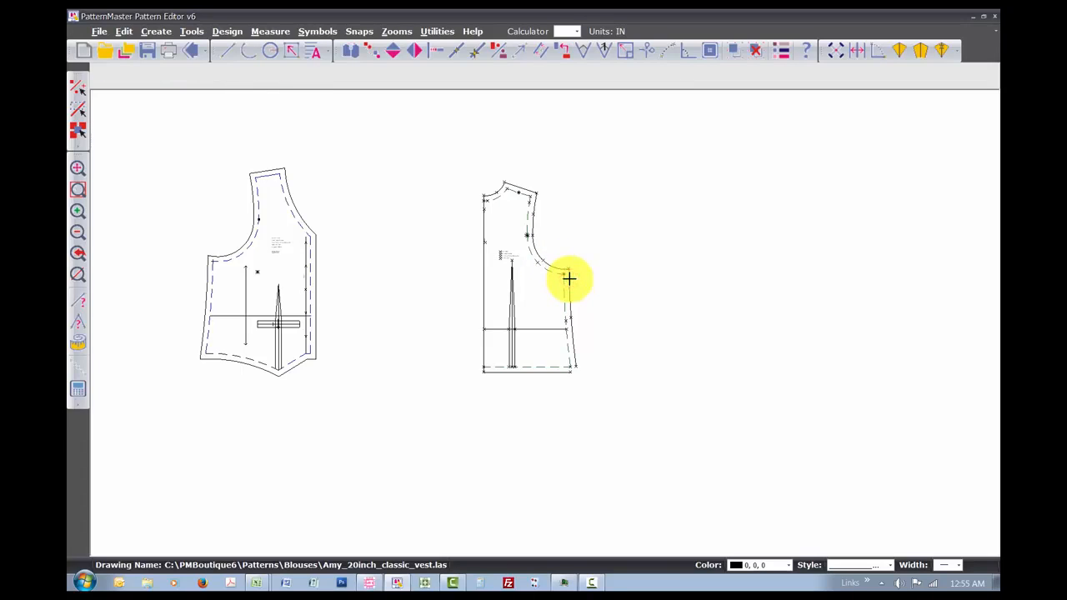
Intersect the back's side seam and hem allowance lines to close the lower side corner.
left_click(575, 354)
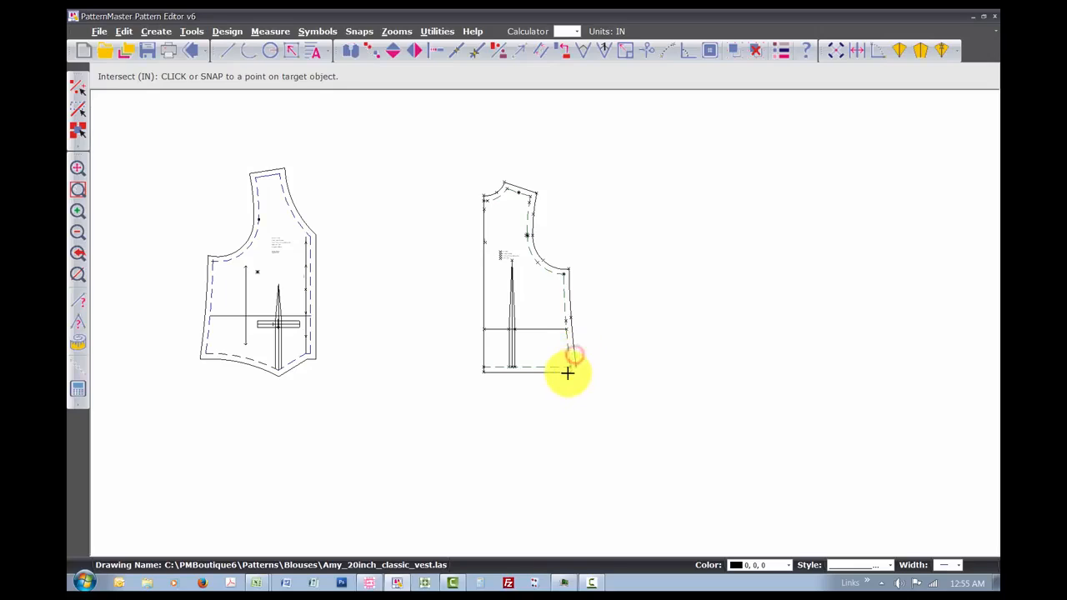
left_click(567, 374)
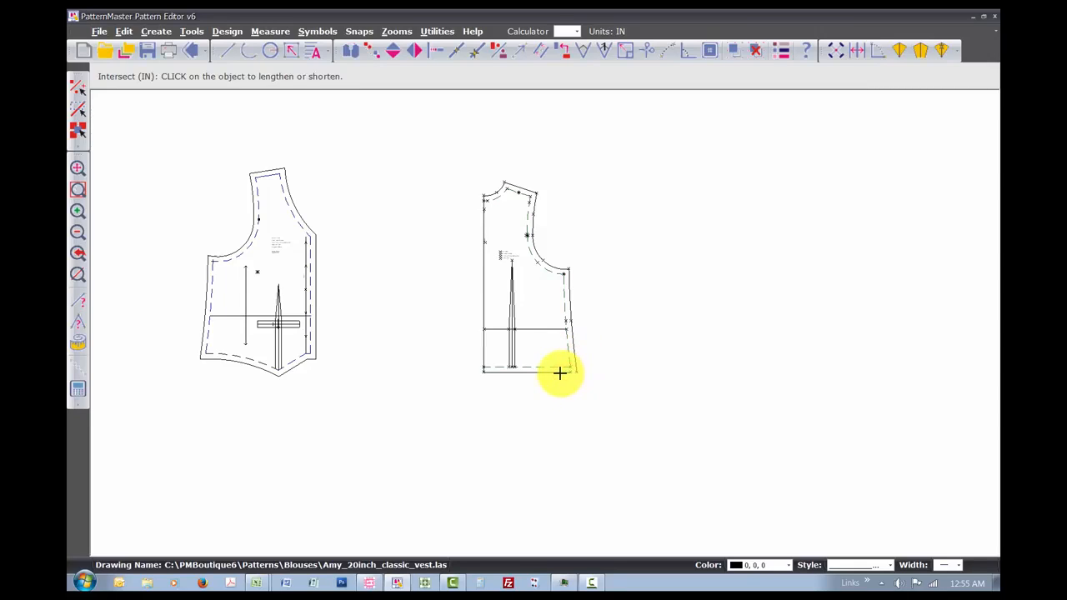
left_click(560, 373)
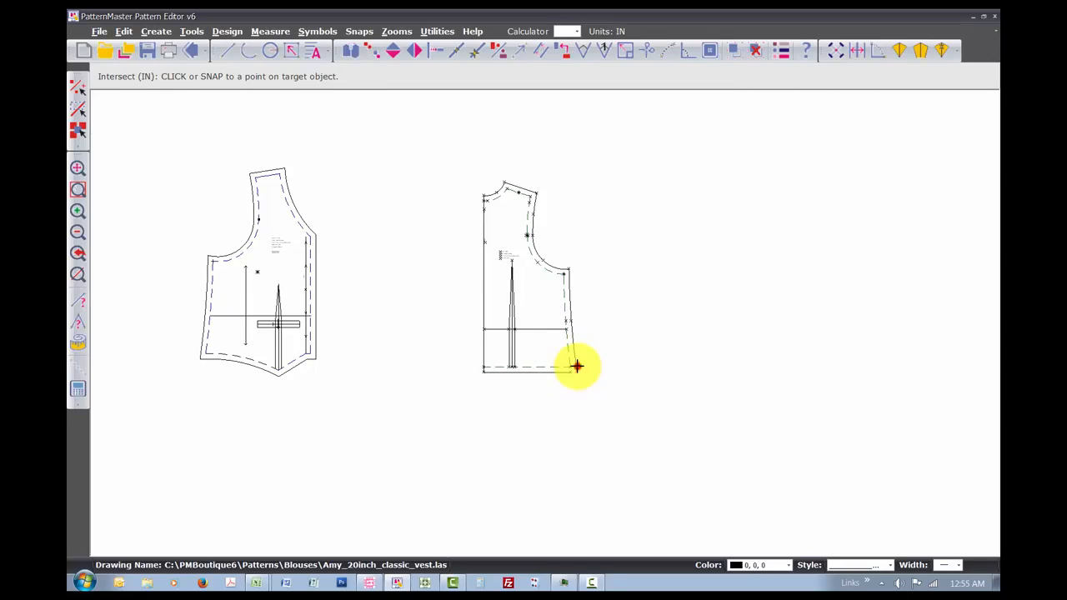
left_click(577, 366)
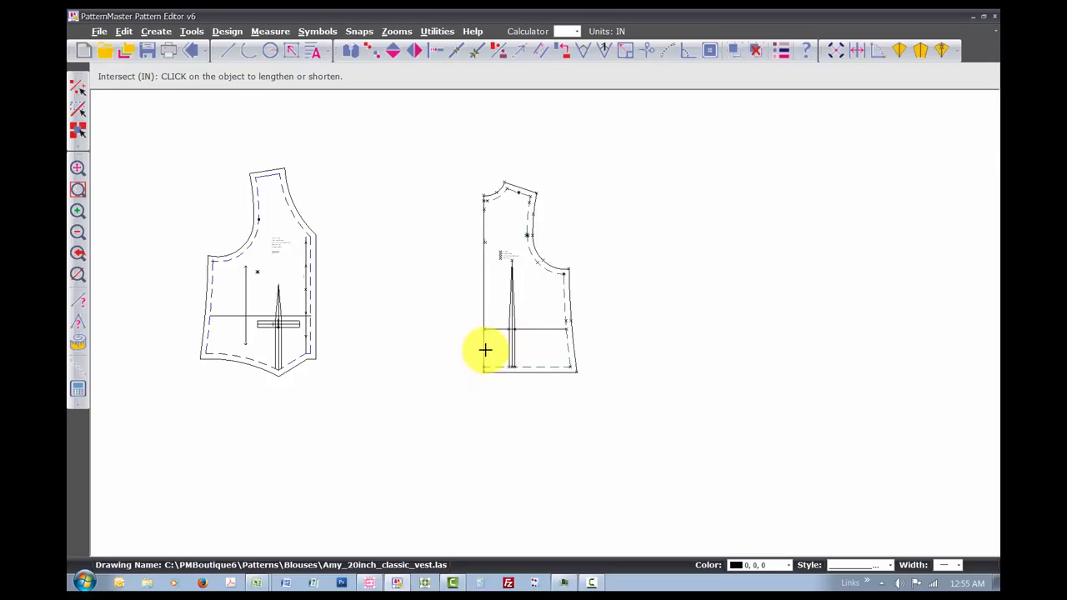
Intersect the back's center back line with the hem and neckline allowance lines to close both center back corners.
left_click(484, 355)
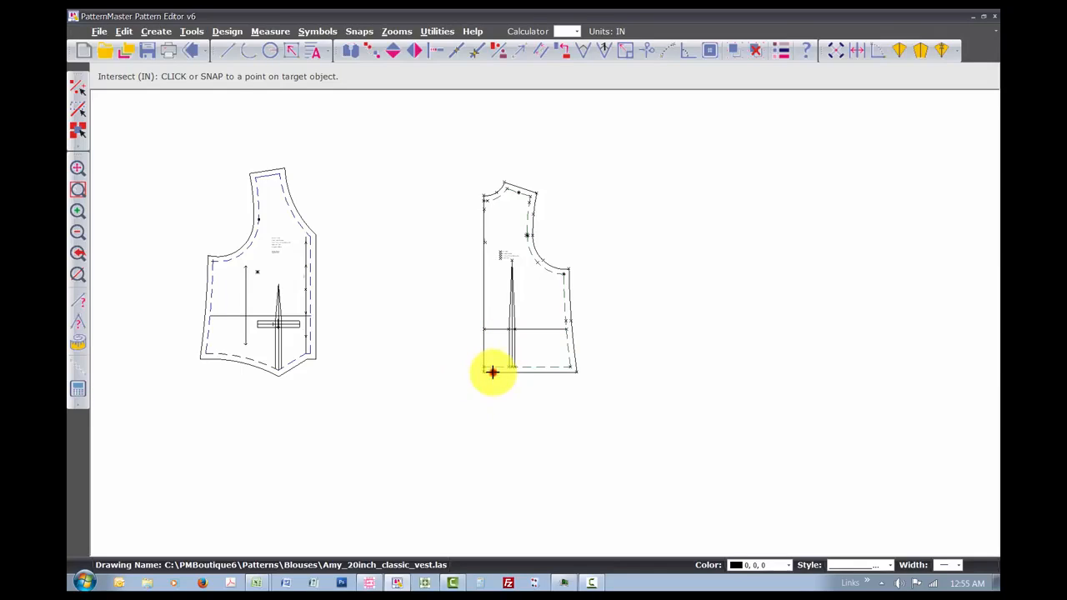
left_click(492, 372)
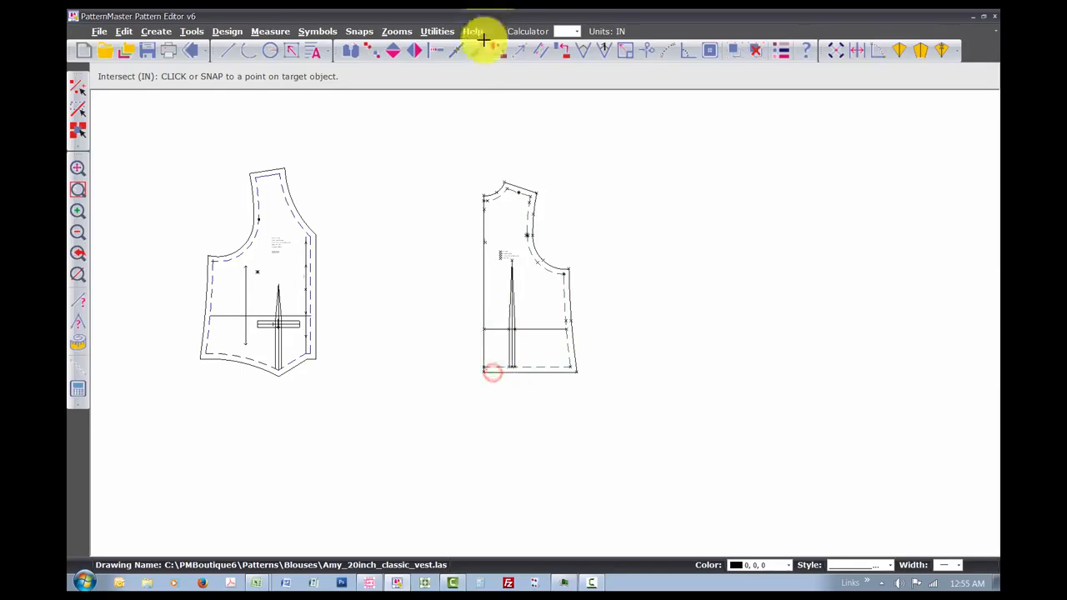
left_click(484, 199)
left_click(489, 195)
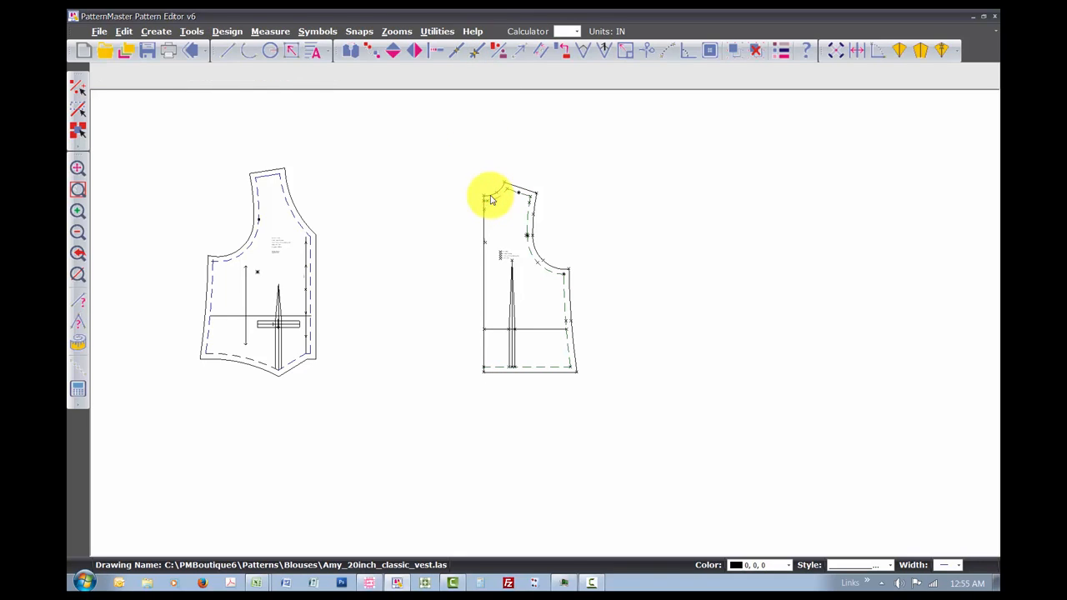
Group the whole back piece and move it beside the front so the two side seams face each other.
left_click(452, 158)
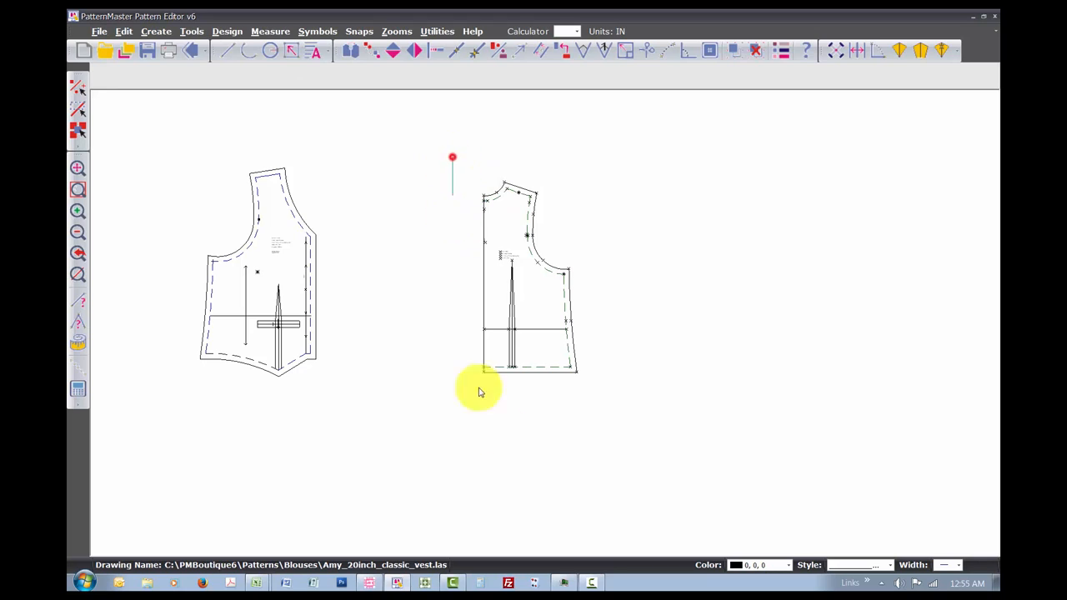
left_click(642, 486)
left_click(529, 290)
left_click(442, 289)
left_click_drag(528, 305, 476, 308)
left_click(516, 304)
left_click(542, 294)
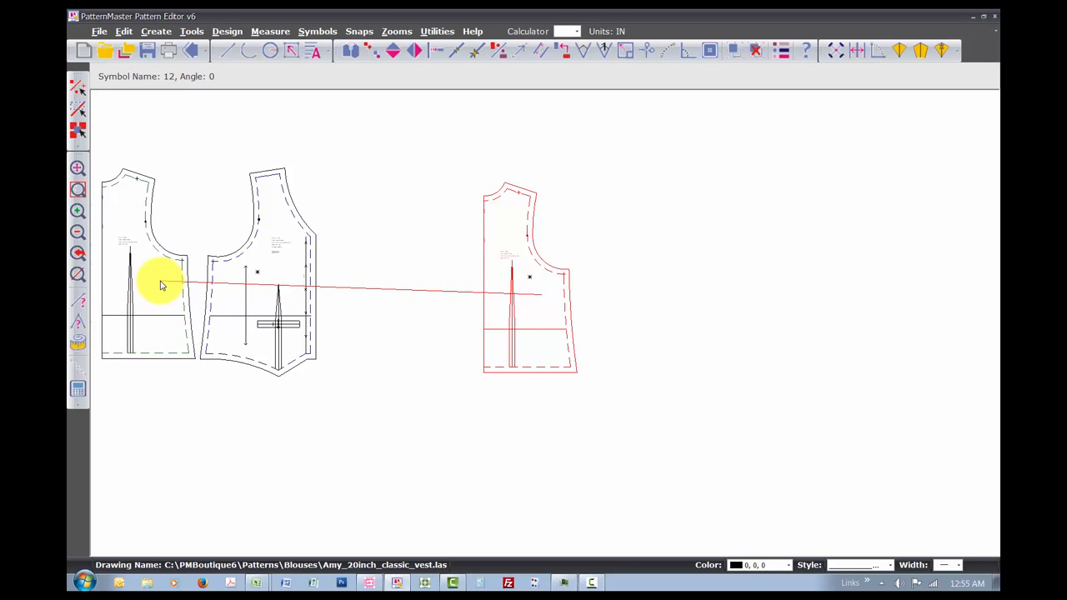
left_click(160, 286)
Move the reshaped front and back together to just below the row of pieces with seam allowances.
left_click(236, 288)
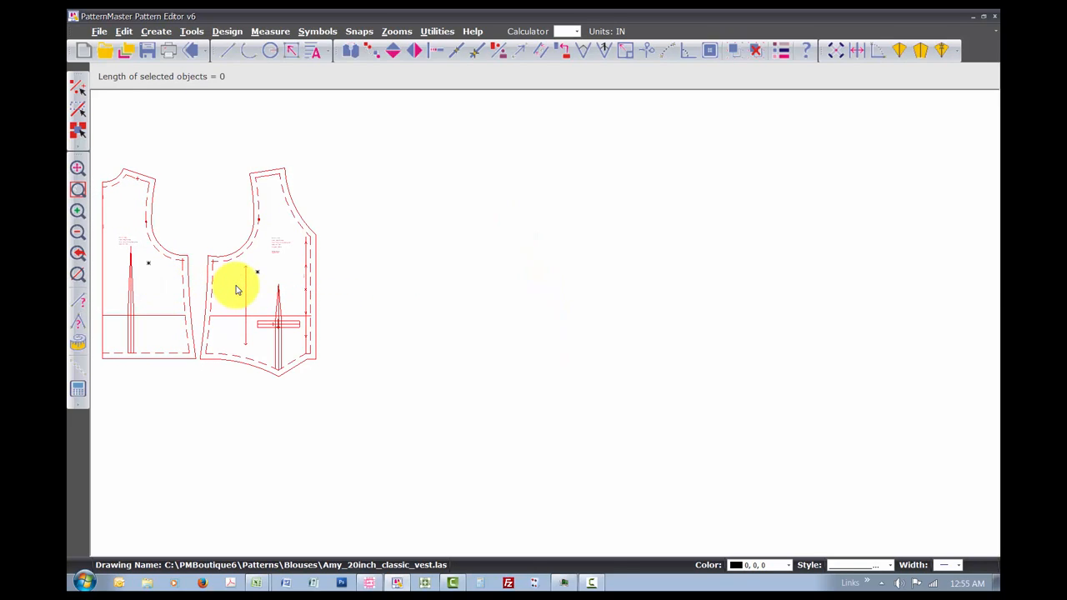
key("z")
key("z")
key("z")
key("z")
key("z")
key("z")
key("z")
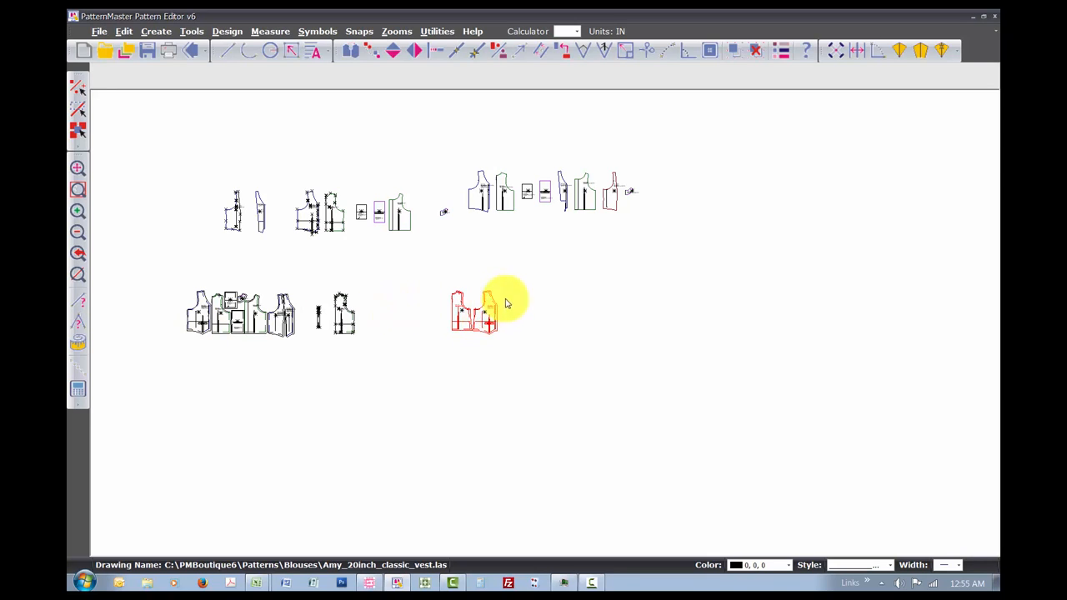
left_click_drag(483, 317, 219, 372)
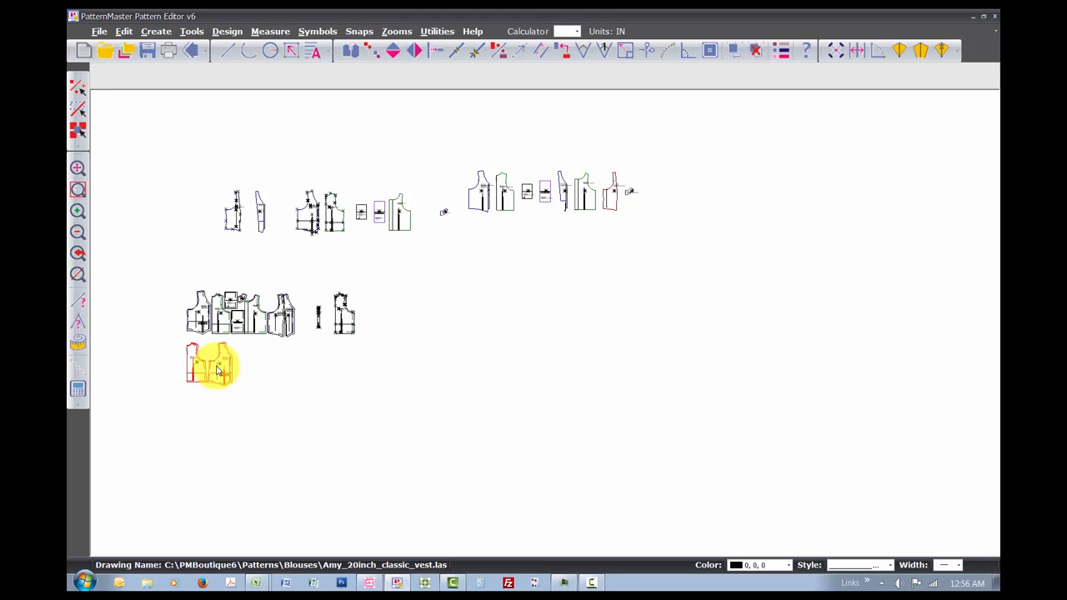
Rearrange the two reshaped pieces so the front stands before the back, directly below the original front and back.
key("s")
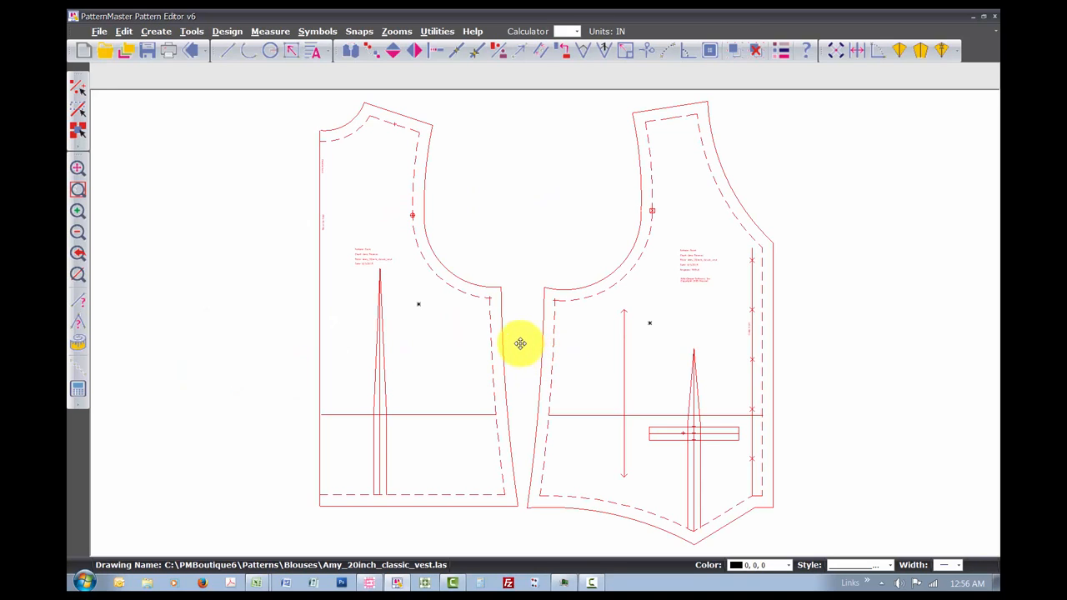
scroll(516, 341, "down", 1)
scroll(541, 319, "down", 3)
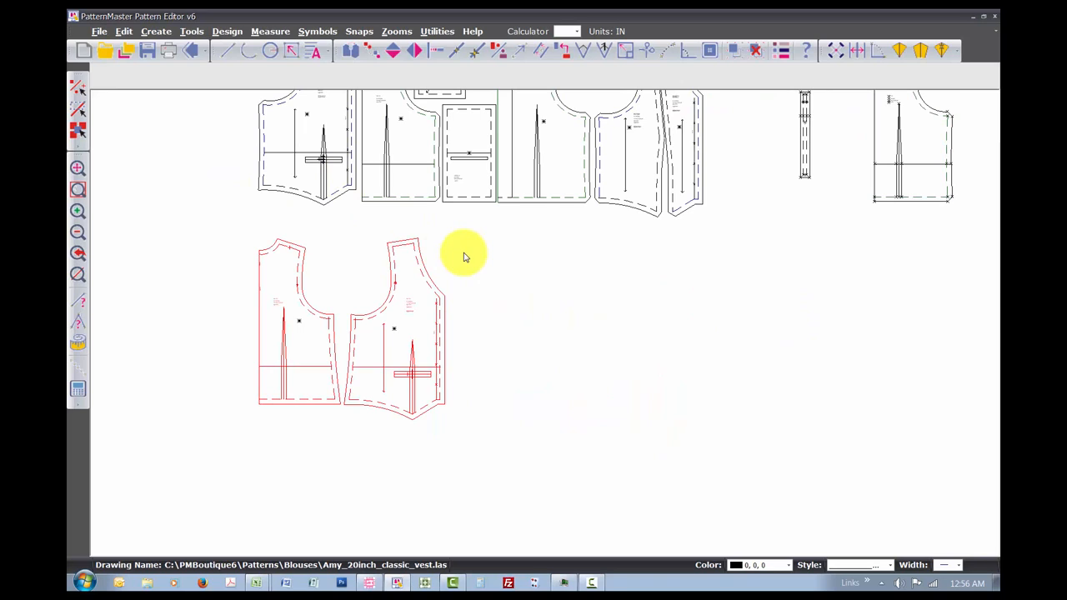
key("Up")
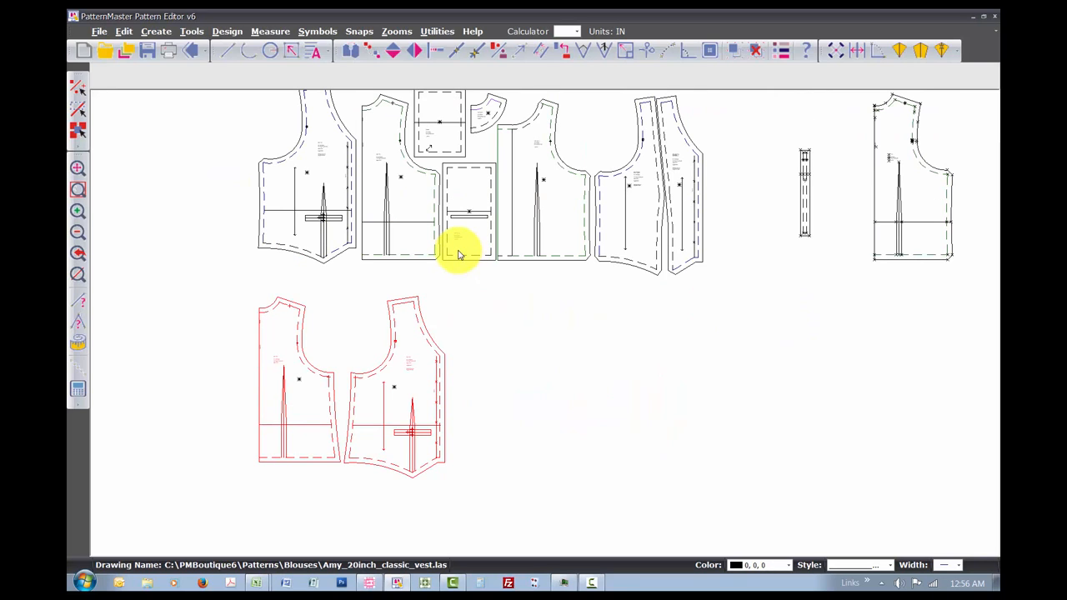
key("Up")
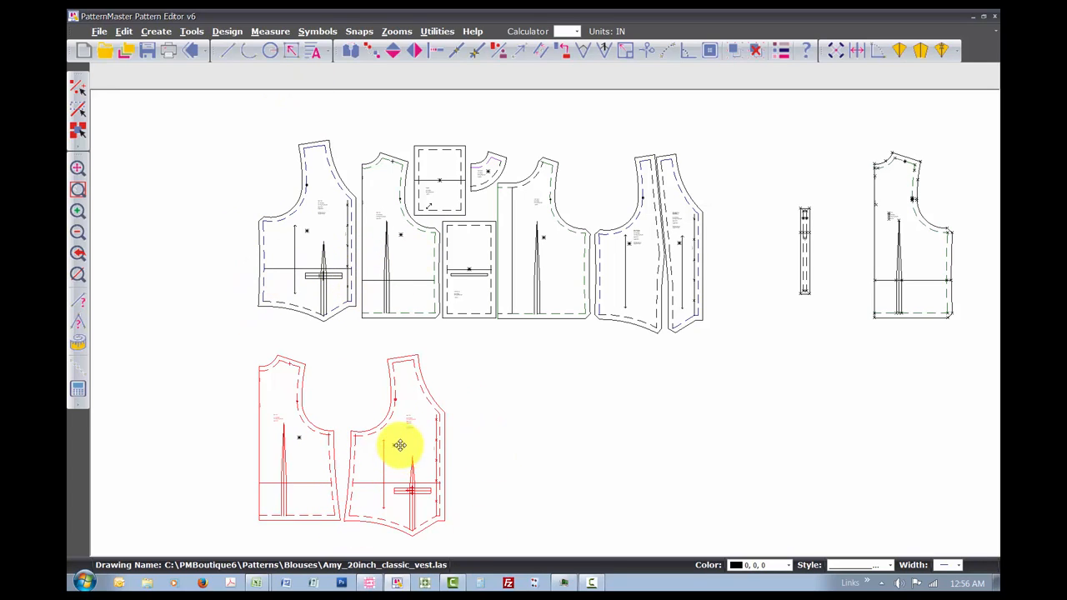
left_click(289, 479)
left_click(281, 449)
left_click_drag(281, 448, 309, 542)
left_click(415, 460)
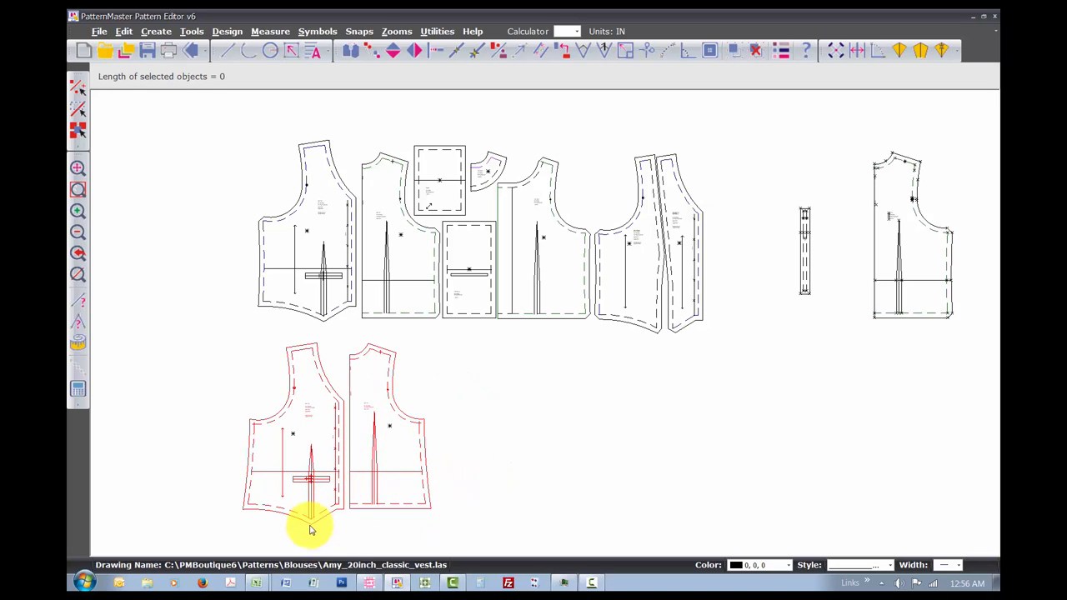
Delete the original front and back from the row of pieces with seam allowances.
left_click(307, 523)
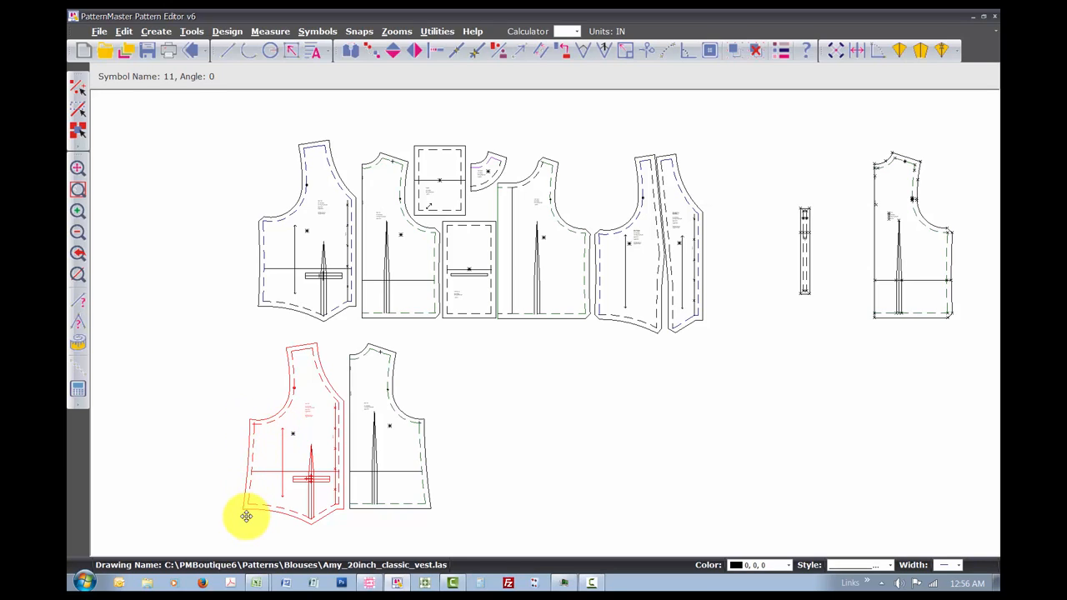
left_click(309, 230)
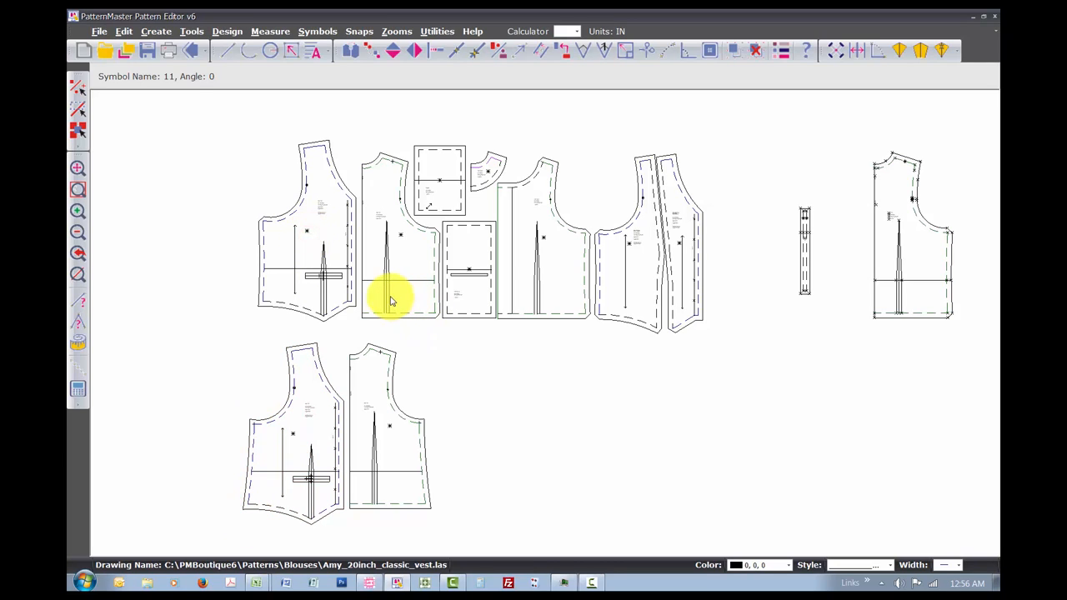
left_click(387, 289)
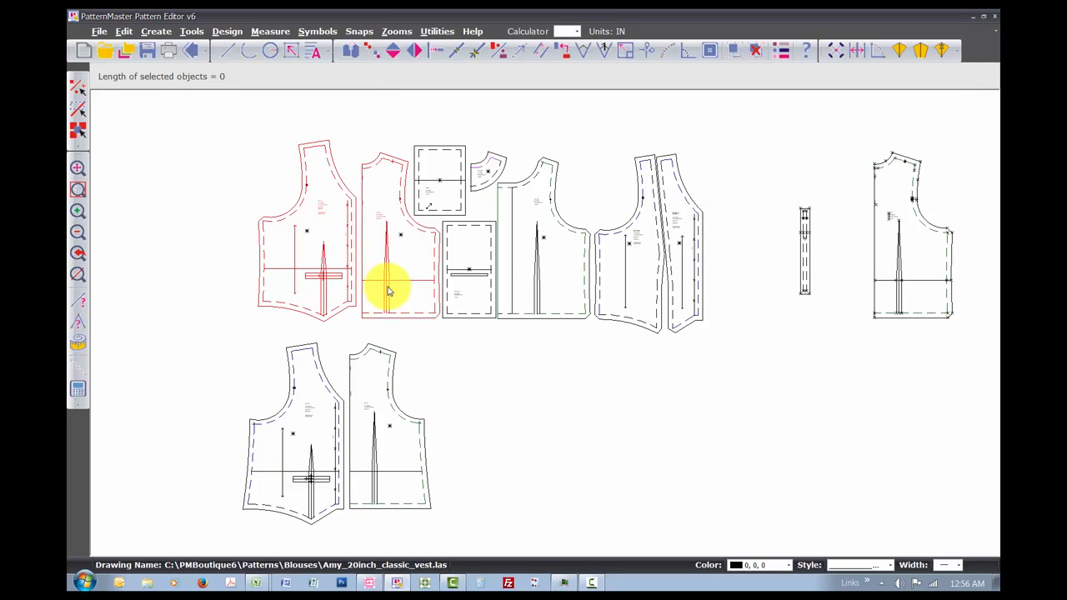
key("Delete")
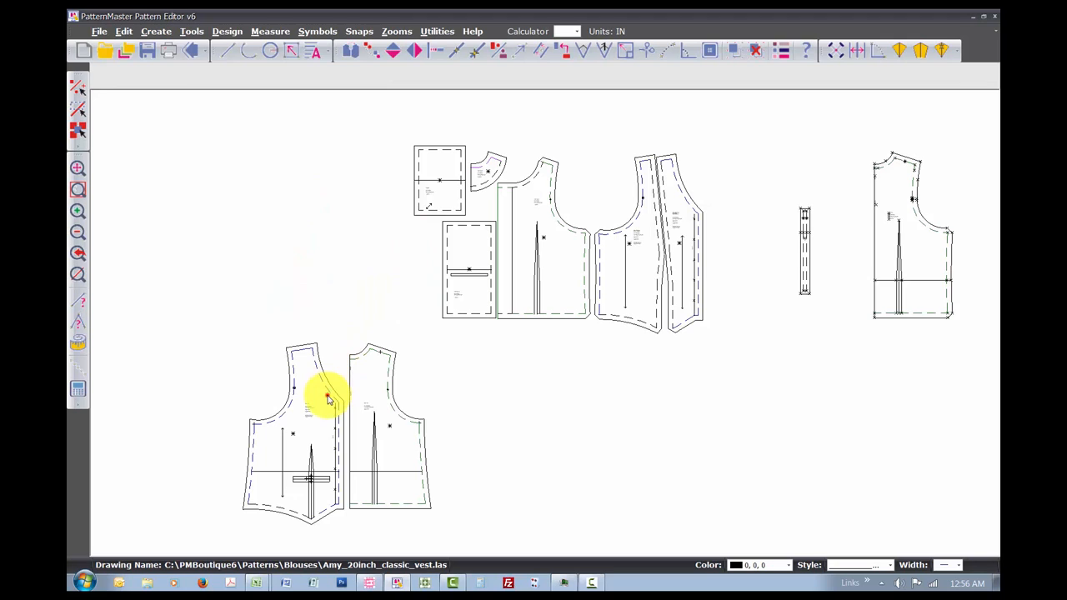
Move the reshaped front and back together into the vacated place at the start of the seam-allowance row.
left_click(327, 395)
left_click(390, 442)
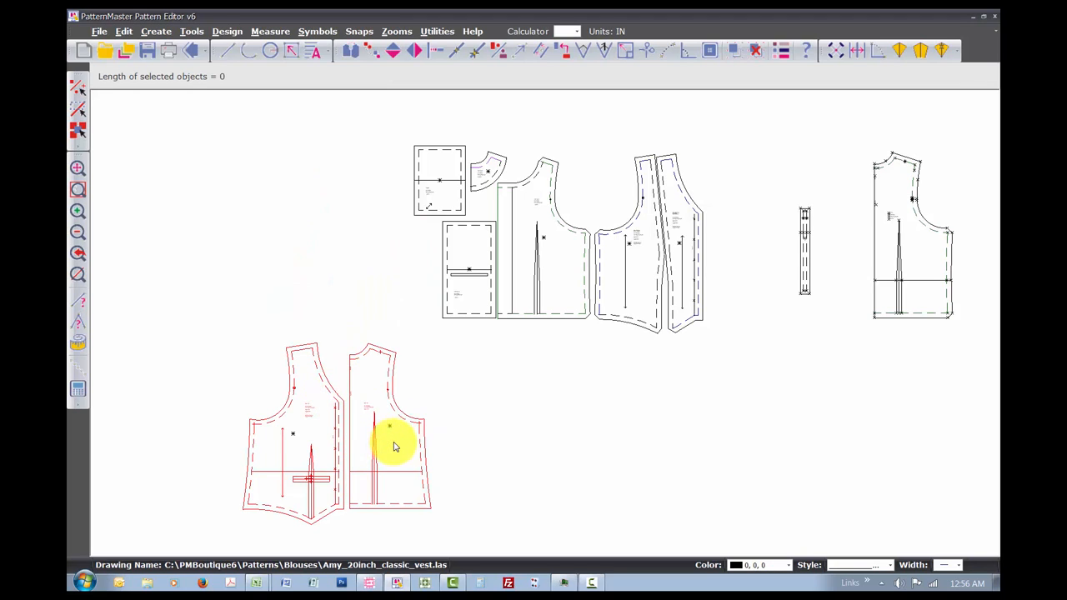
left_click(393, 451)
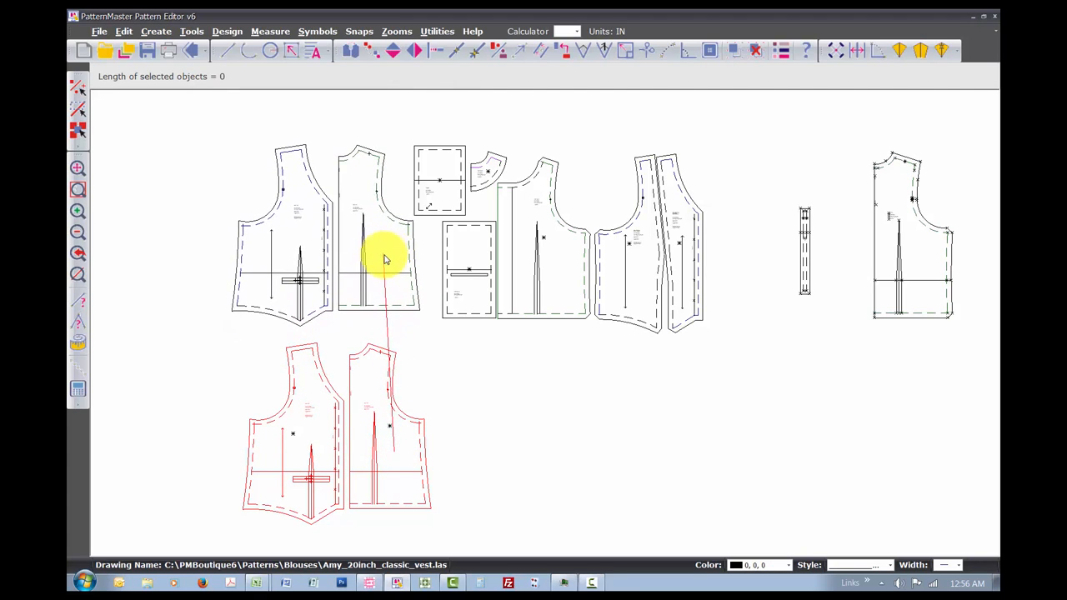
left_click(386, 261)
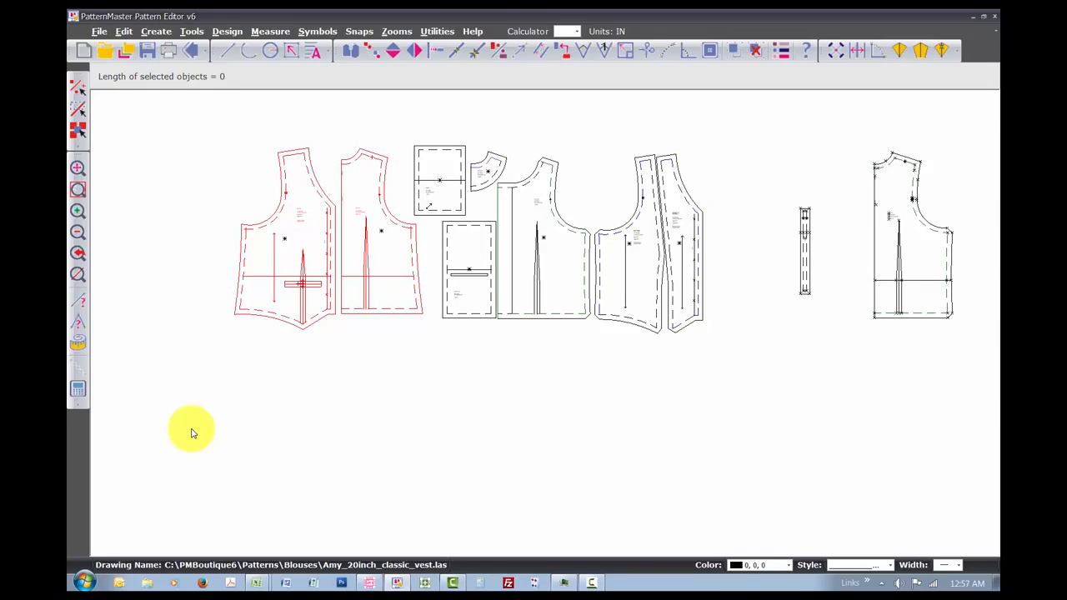
Group the narrow strip piece and move it next to the princess center front panel.
left_click(785, 179)
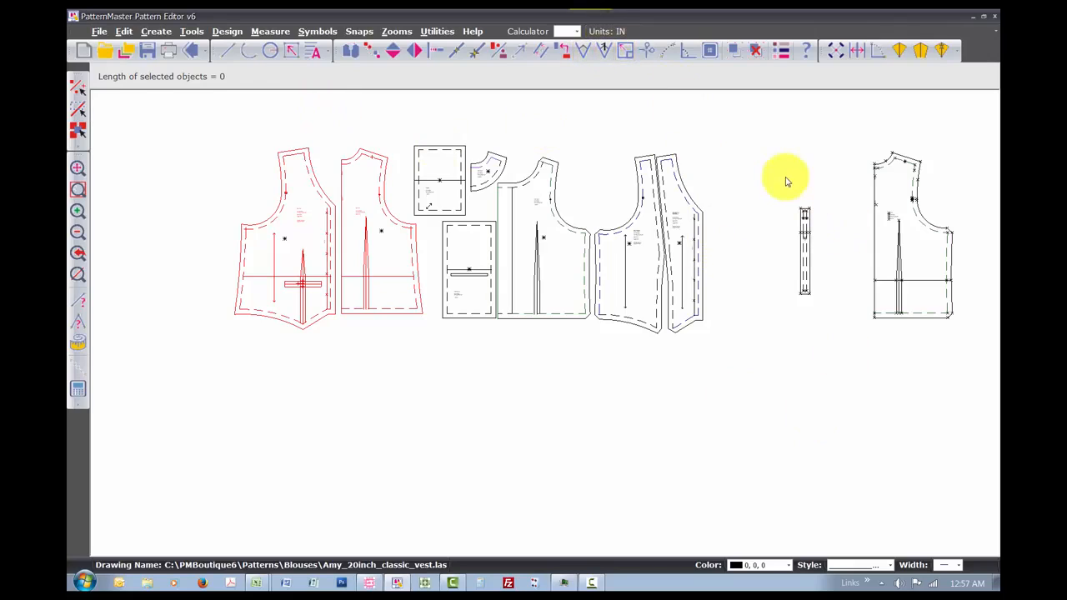
left_click_drag(821, 349, 823, 356)
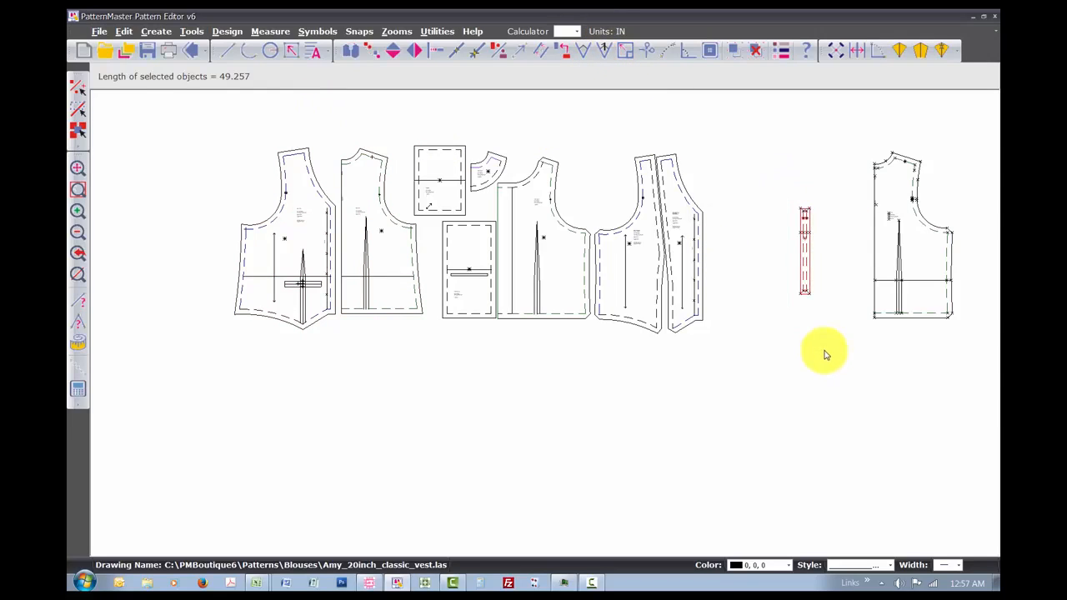
left_click(824, 356)
left_click(807, 261)
left_click_drag(807, 261, 725, 269)
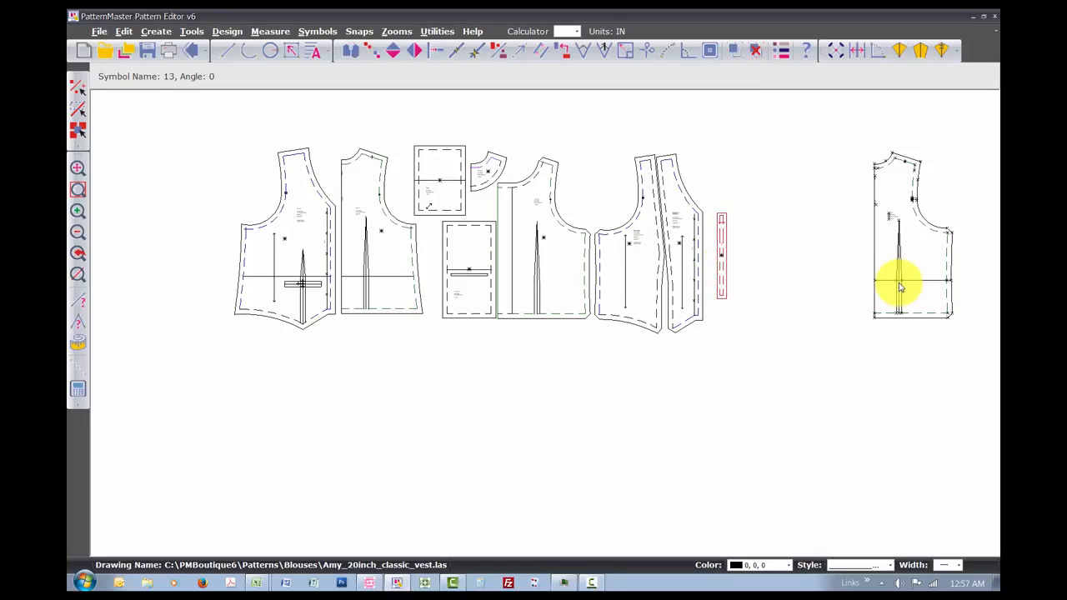
left_click(622, 264)
left_click(682, 278)
left_click(550, 269)
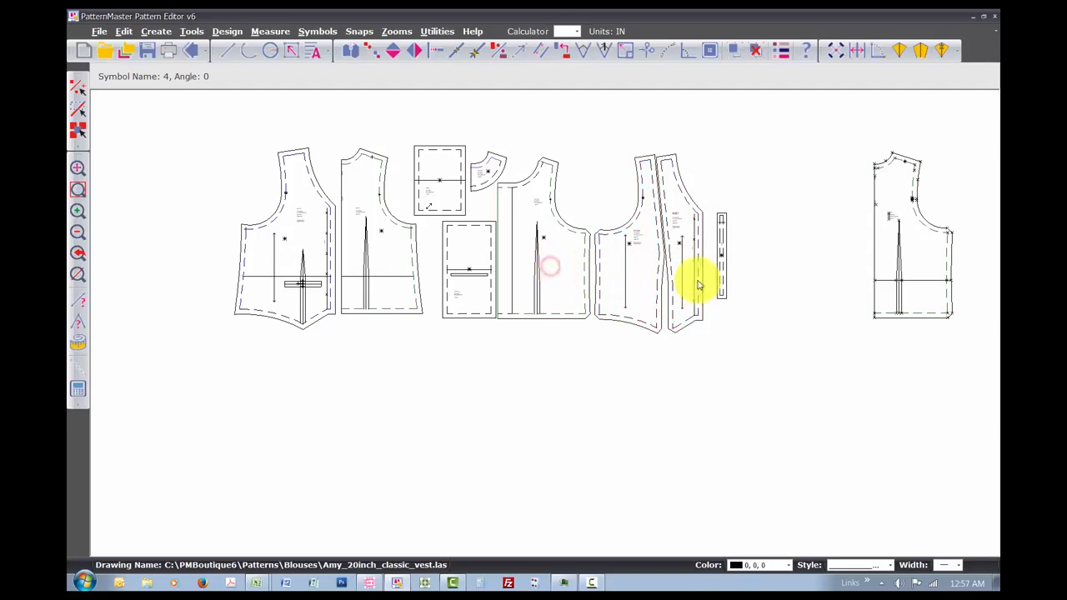
left_click(898, 266)
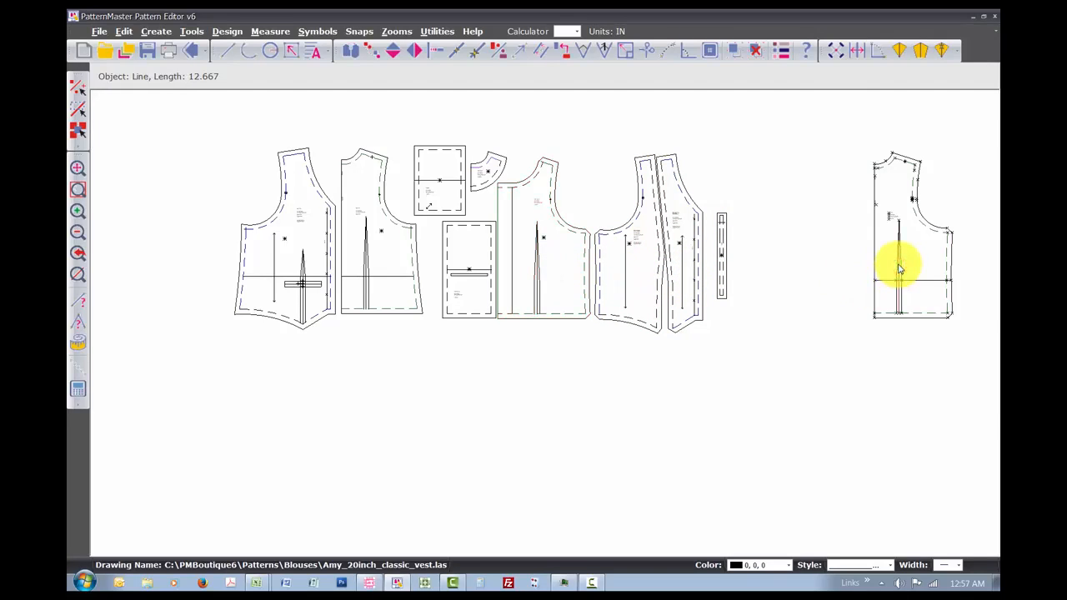
left_click(899, 269)
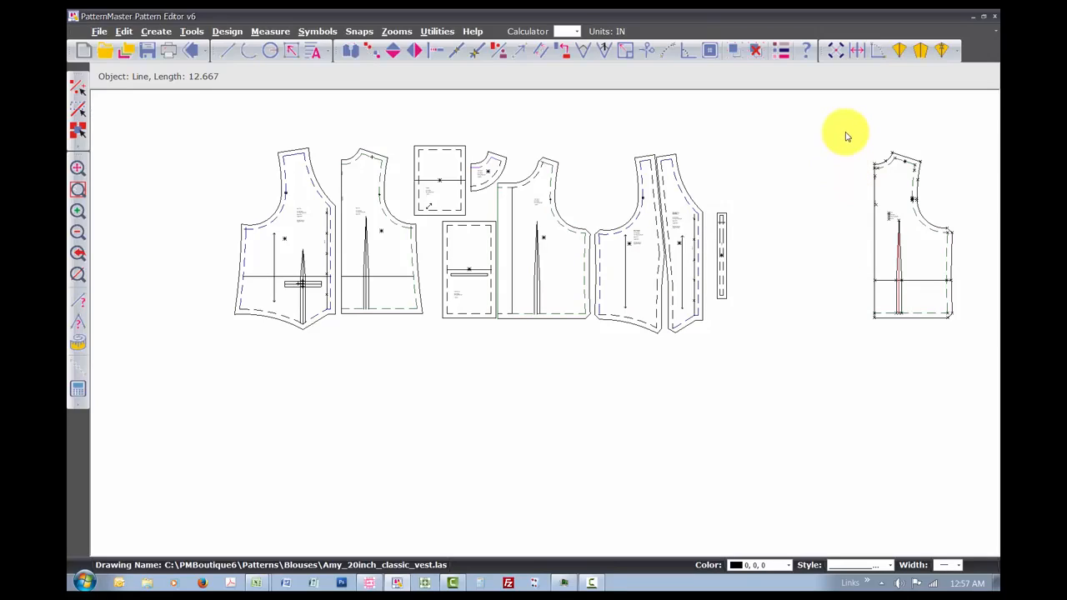
left_click_drag(845, 133, 999, 400)
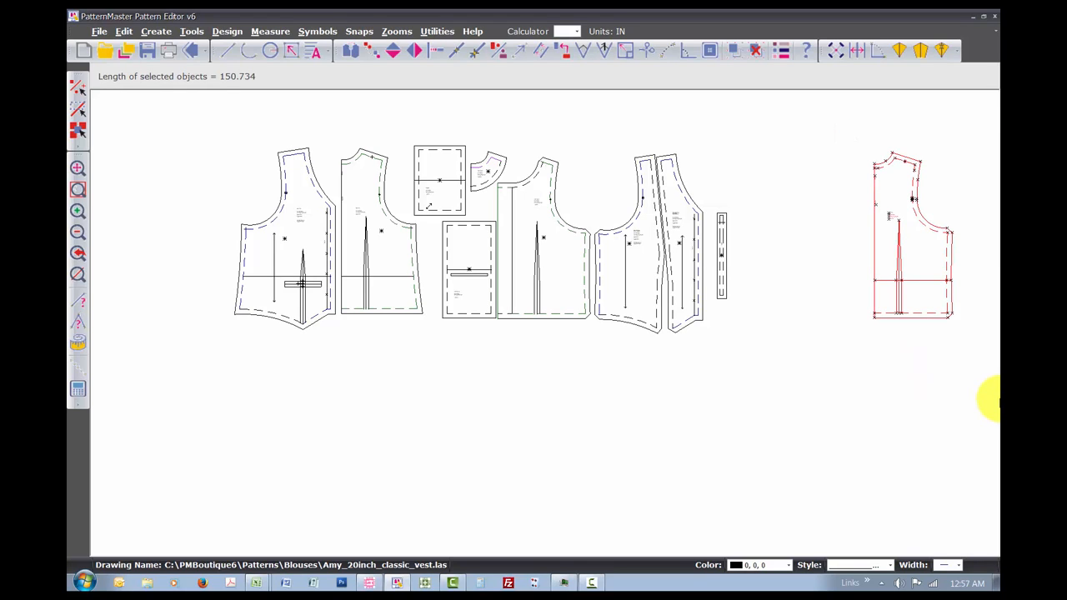
Delete the spare set of pieces at the drawing's upper right, and move the small curved neck piece beside the narrow front panel.
key("z")
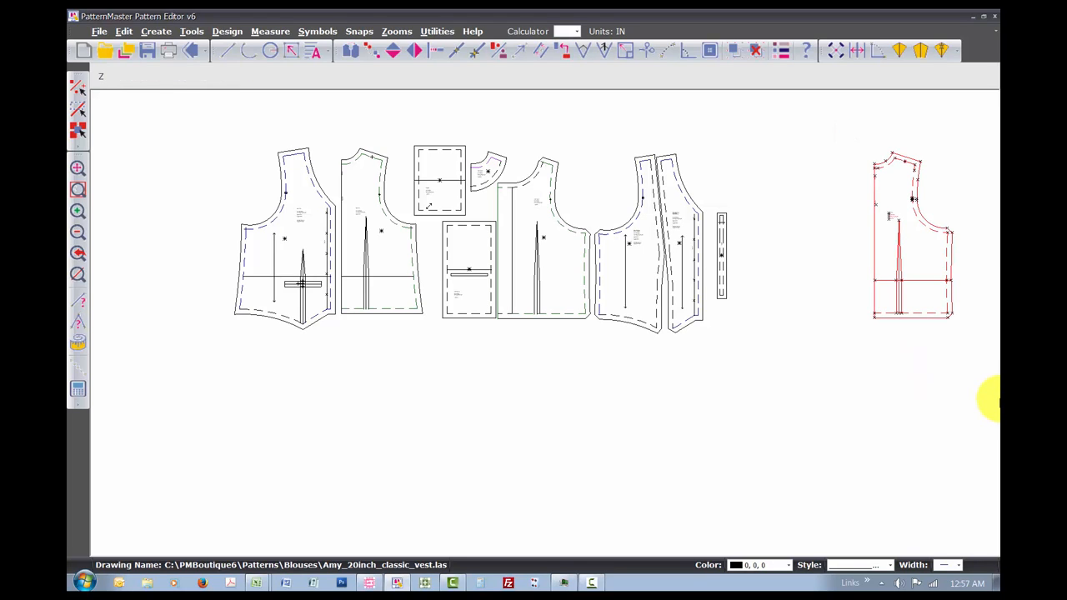
key("a")
left_click_drag(638, 119, 992, 286)
key("Delete")
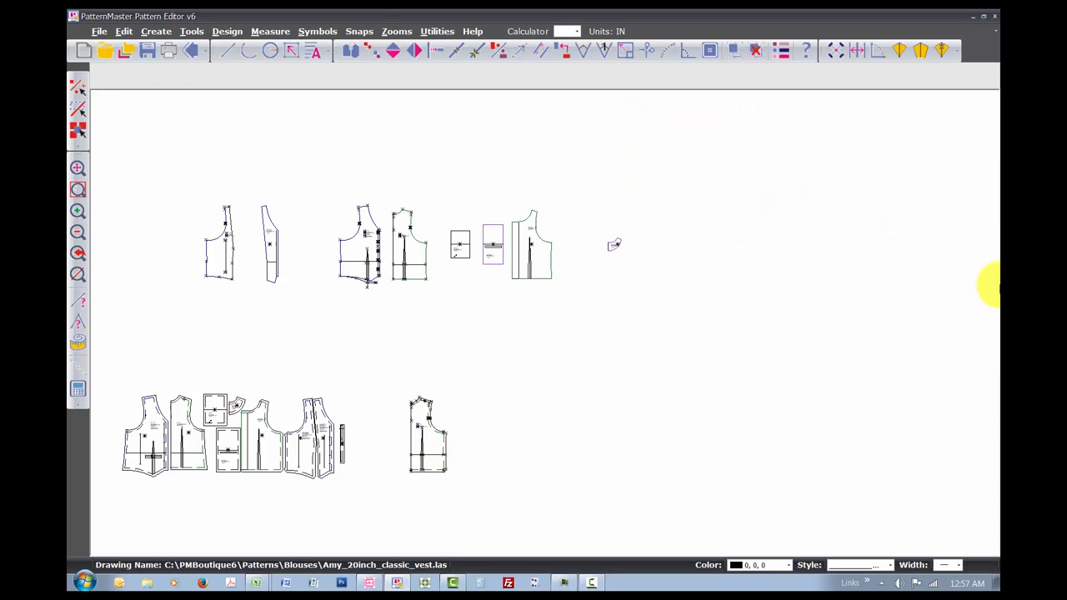
left_click(603, 232)
left_click_drag(612, 249, 296, 220)
left_click(273, 261)
left_click(219, 260)
left_click(373, 260)
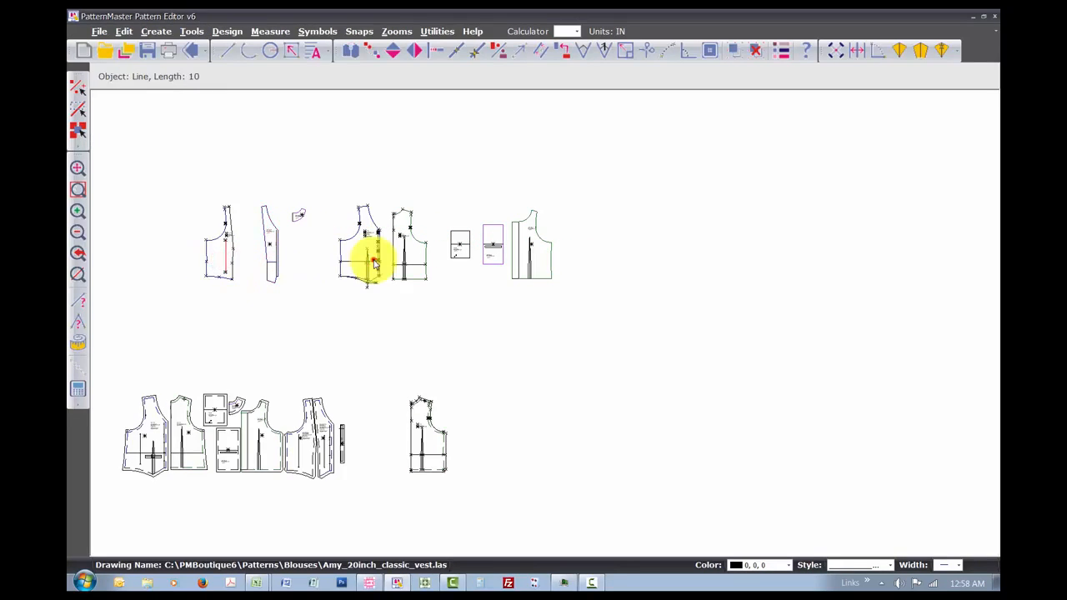
left_click(417, 262)
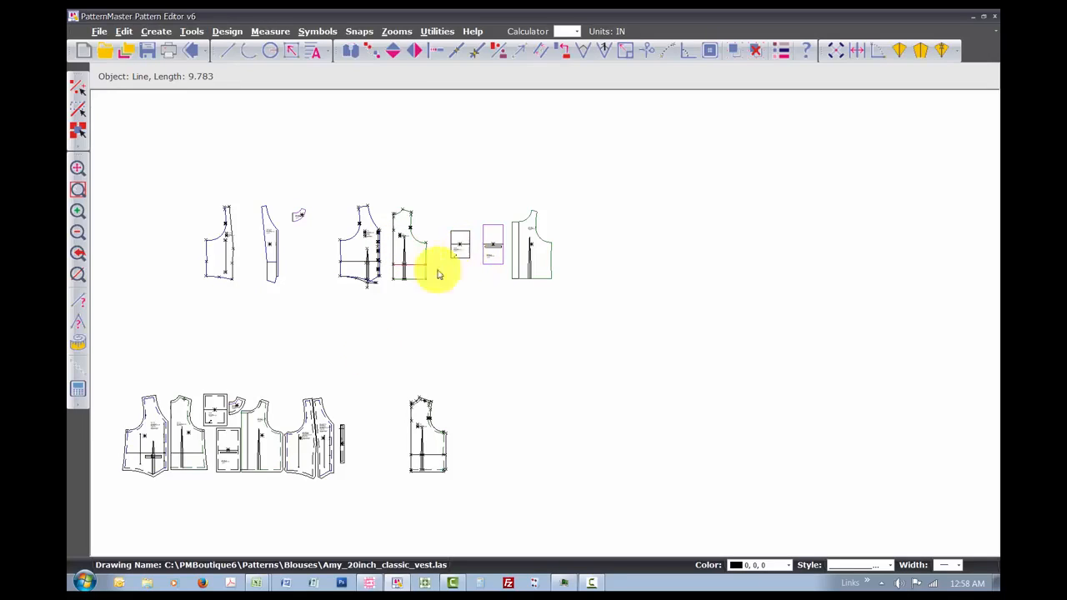
Group each piece of the upper row separately: the facing-style front, both pocket pieces, back, front, neck piece, narrow panel and side panel.
left_click(460, 246)
left_click(486, 253)
left_click_drag(503, 201, 574, 302)
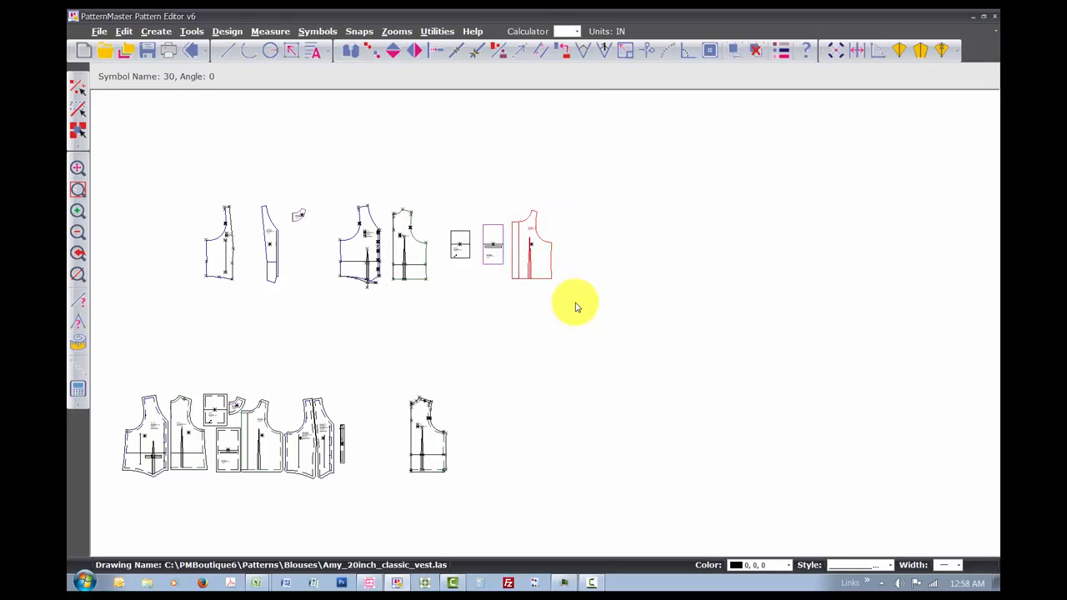
left_click_drag(476, 212, 505, 286)
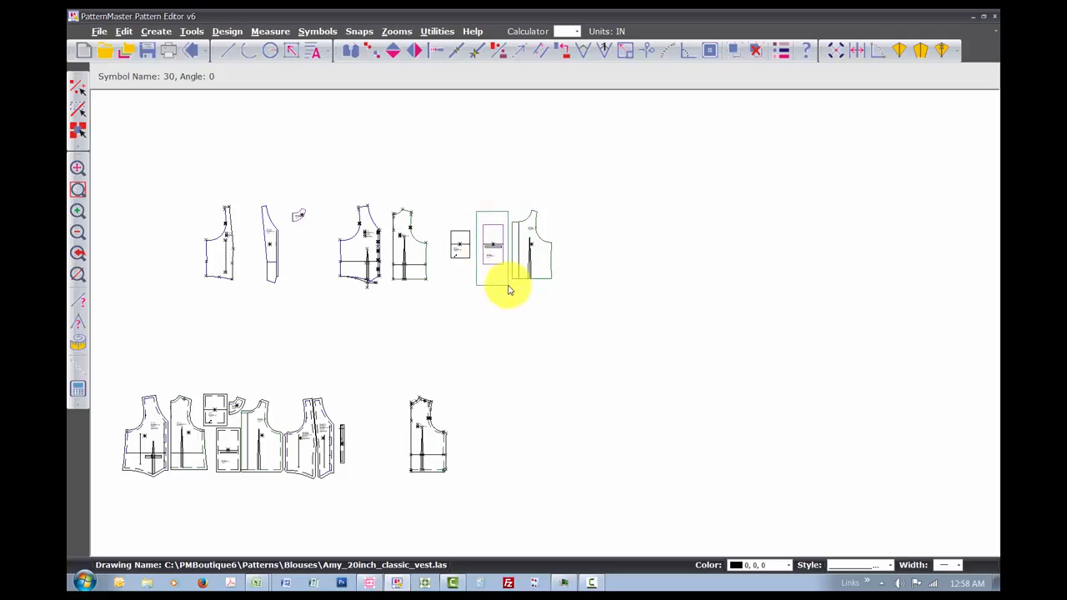
left_click_drag(440, 222, 476, 292)
left_click_drag(385, 193, 436, 295)
left_click_drag(327, 192, 389, 304)
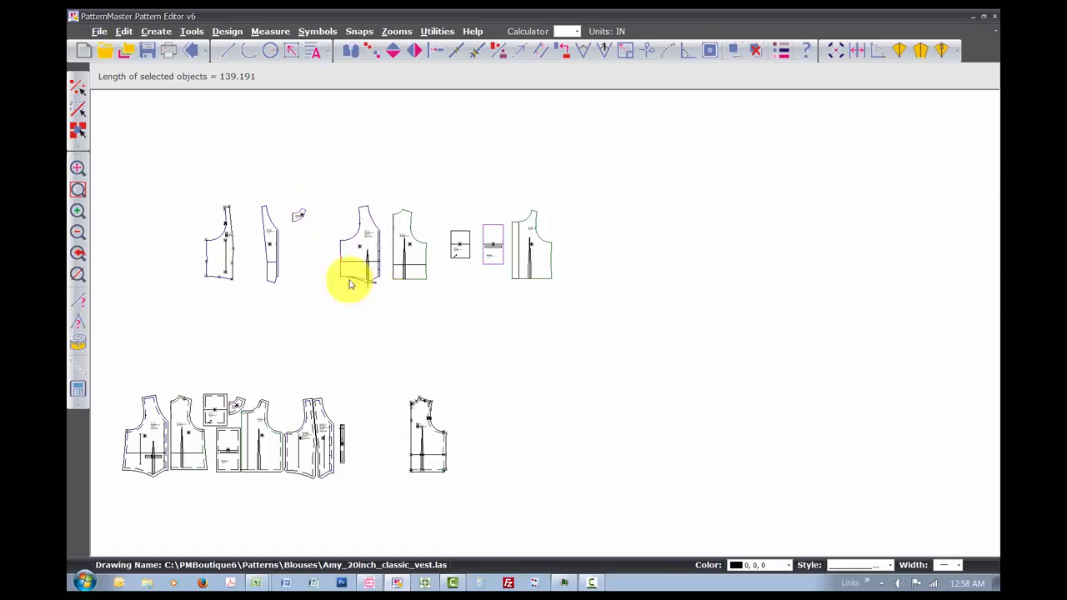
left_click_drag(287, 207, 309, 246)
left_click_drag(254, 194, 281, 309)
left_click_drag(191, 187, 250, 305)
Move the narrow front panel right beside the first panel at the start of the upper row.
left_click(270, 248)
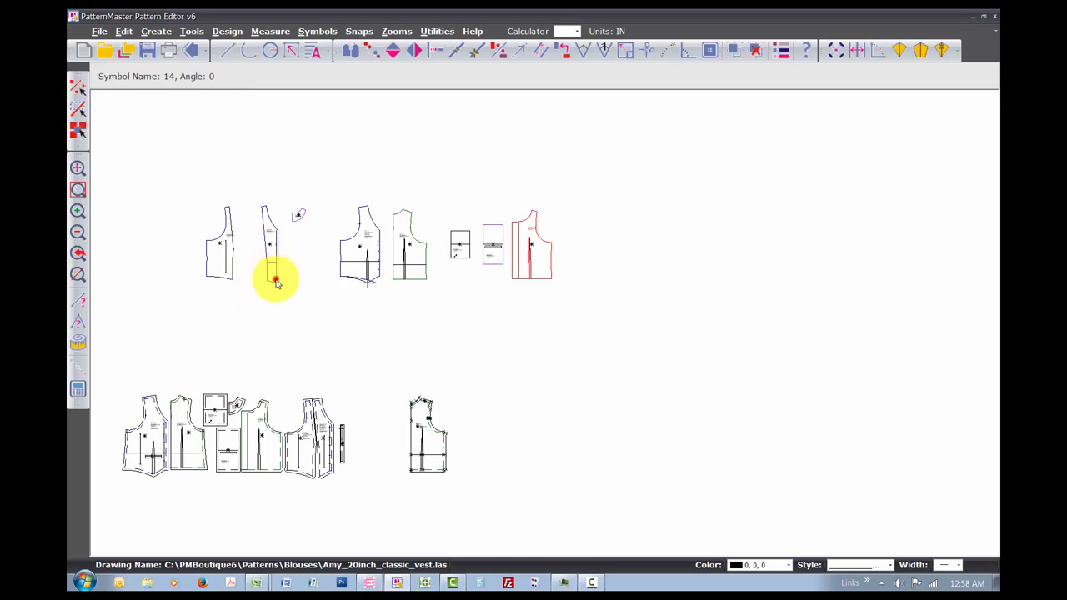
left_click(270, 254)
left_click_drag(270, 254, 242, 254)
Gather the curved neck piece with the two rectangular pieces, and move all three beside the narrow front panel.
left_click(297, 218)
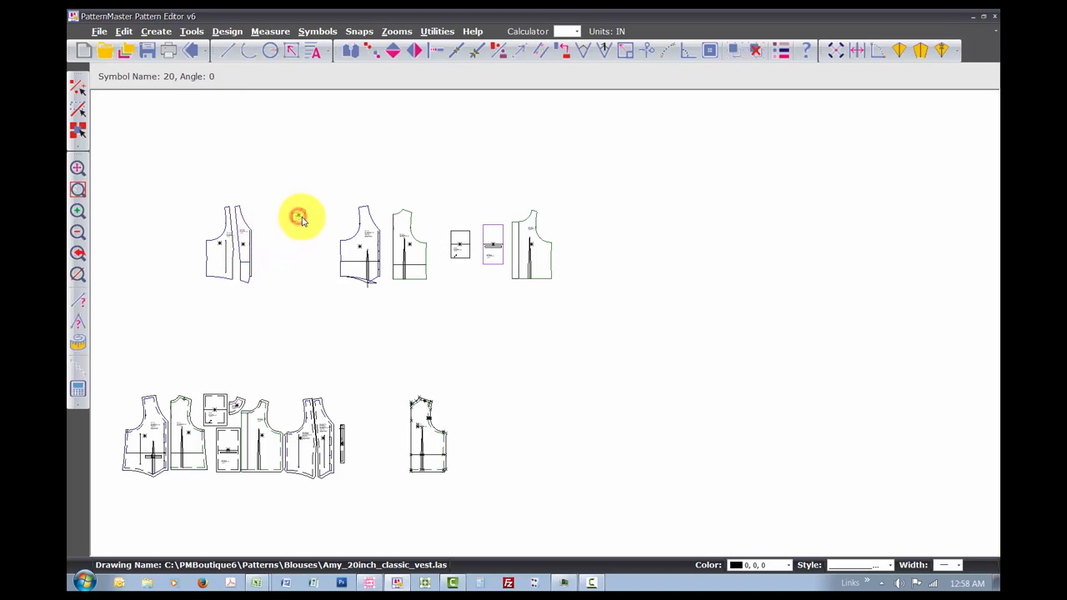
left_click(299, 218)
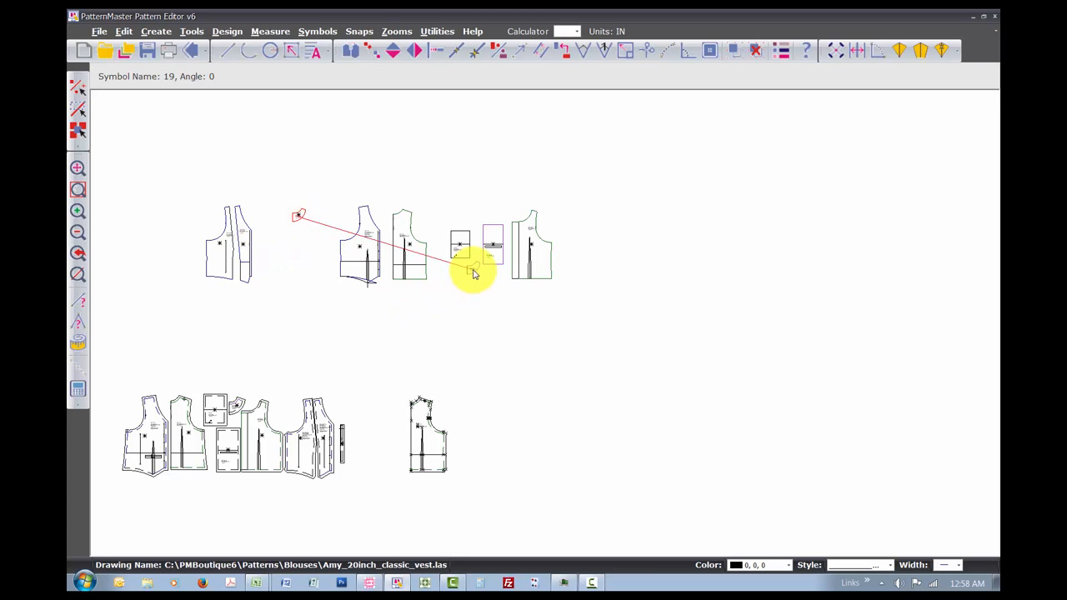
left_click(473, 269)
left_click(495, 253)
left_click(457, 240)
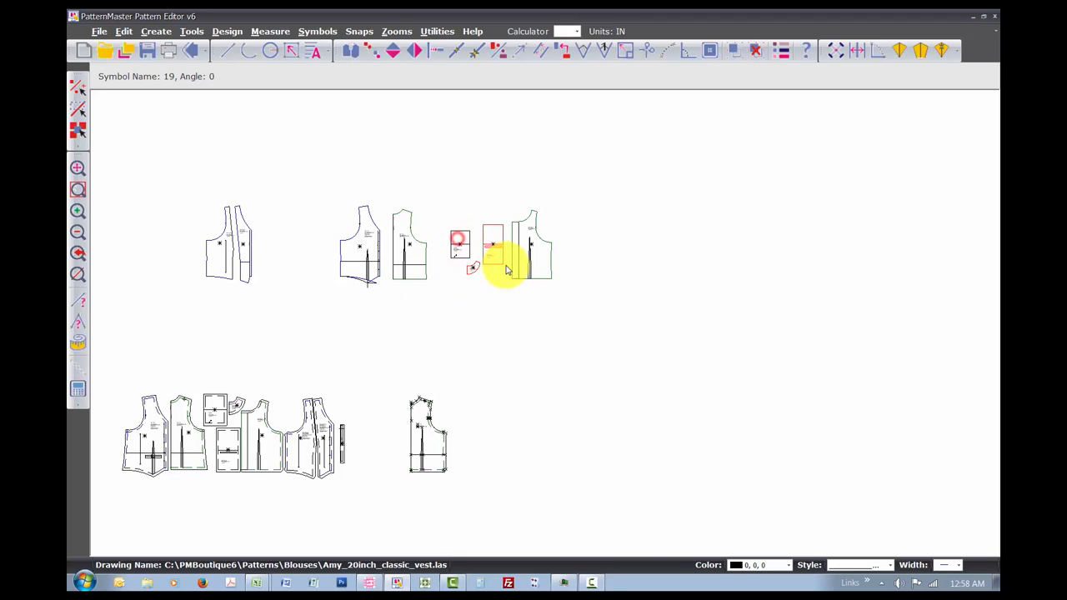
left_click(491, 248)
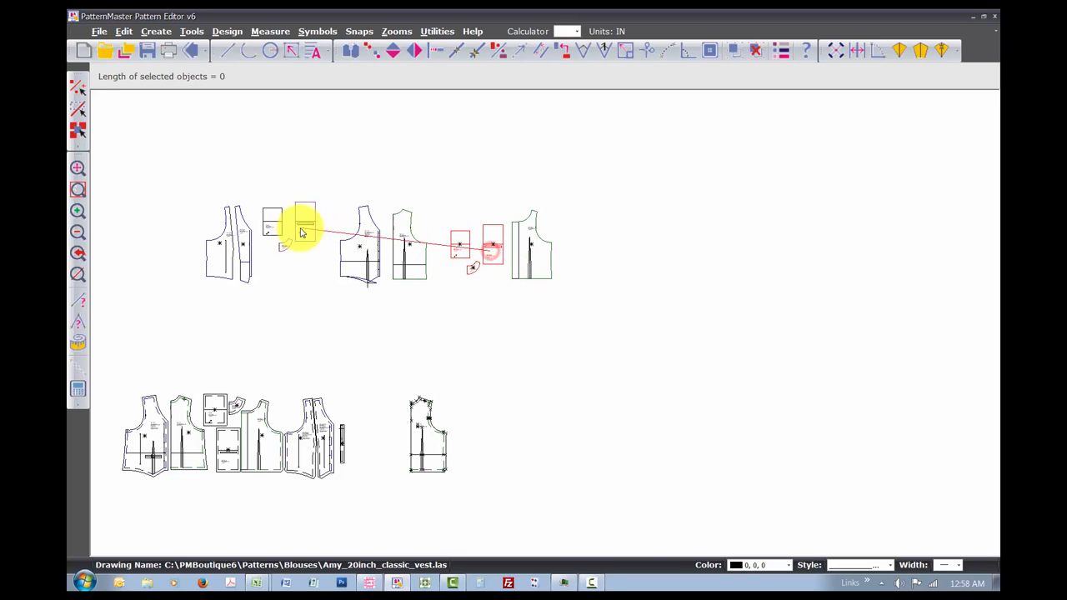
left_click(292, 227)
Move the front, back and remaining bodice piece of the upper row close to the rectangular pieces.
left_click(379, 270)
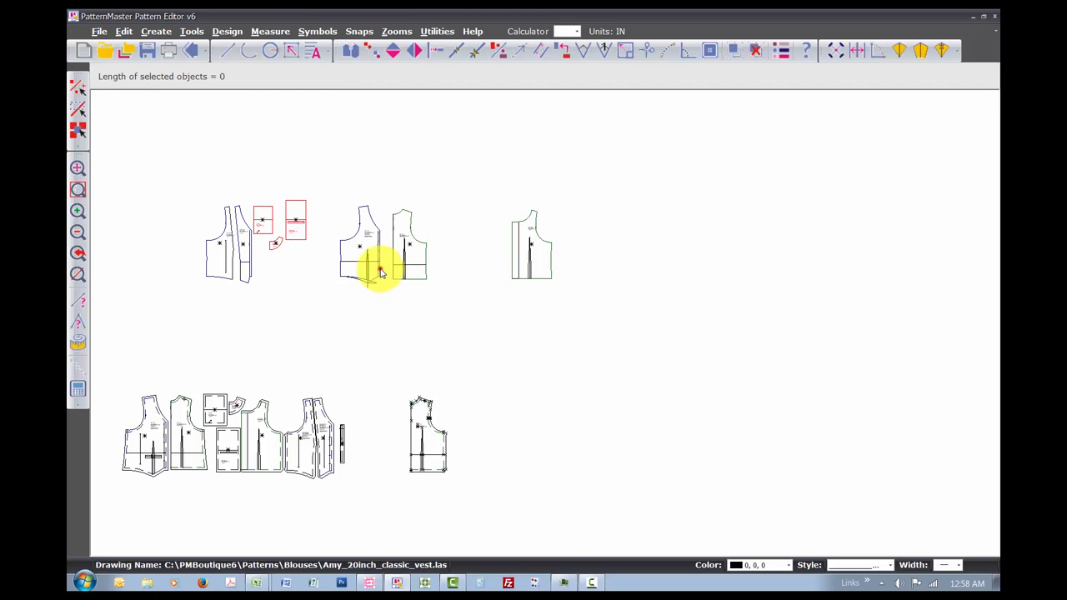
left_click(414, 264)
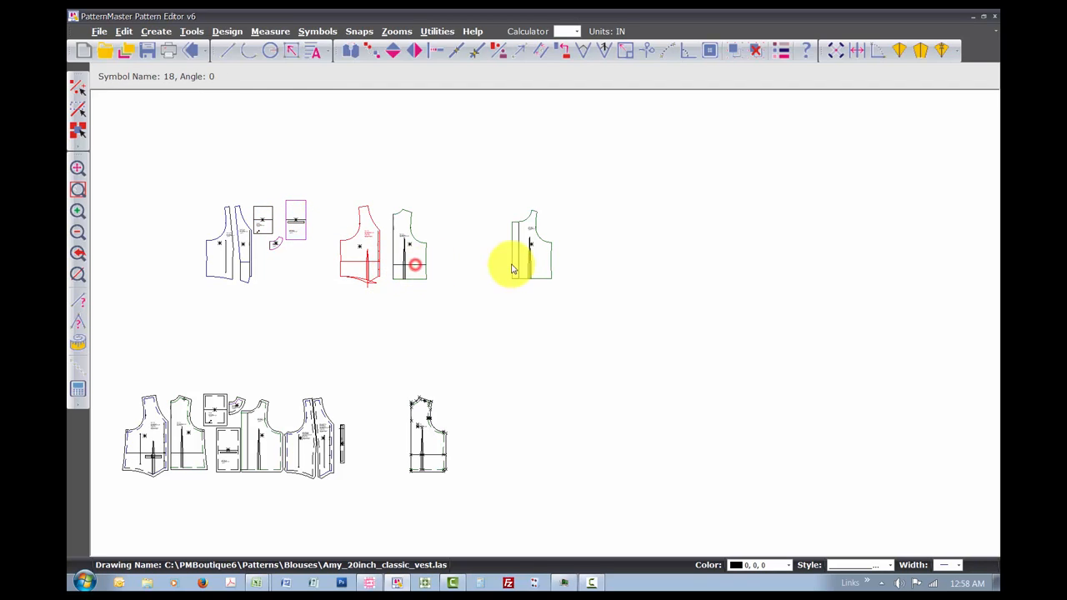
left_click(404, 260)
left_click(358, 274)
left_click(529, 253)
left_click(536, 256)
left_click(411, 276)
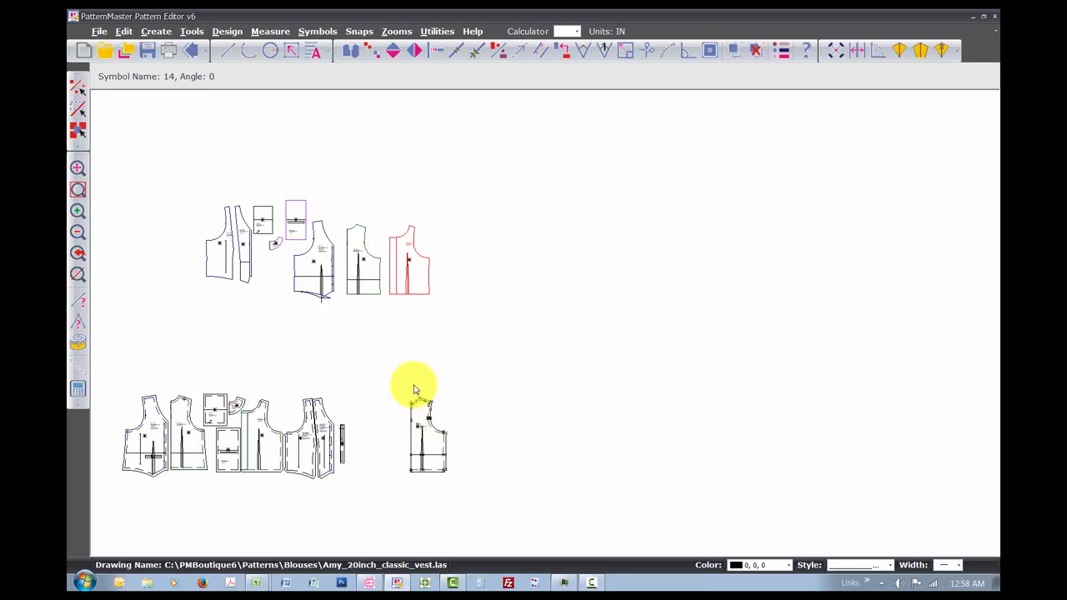
Delete the spare back piece standing apart from the row of pieces with seam allowances.
left_click_drag(394, 384, 479, 503)
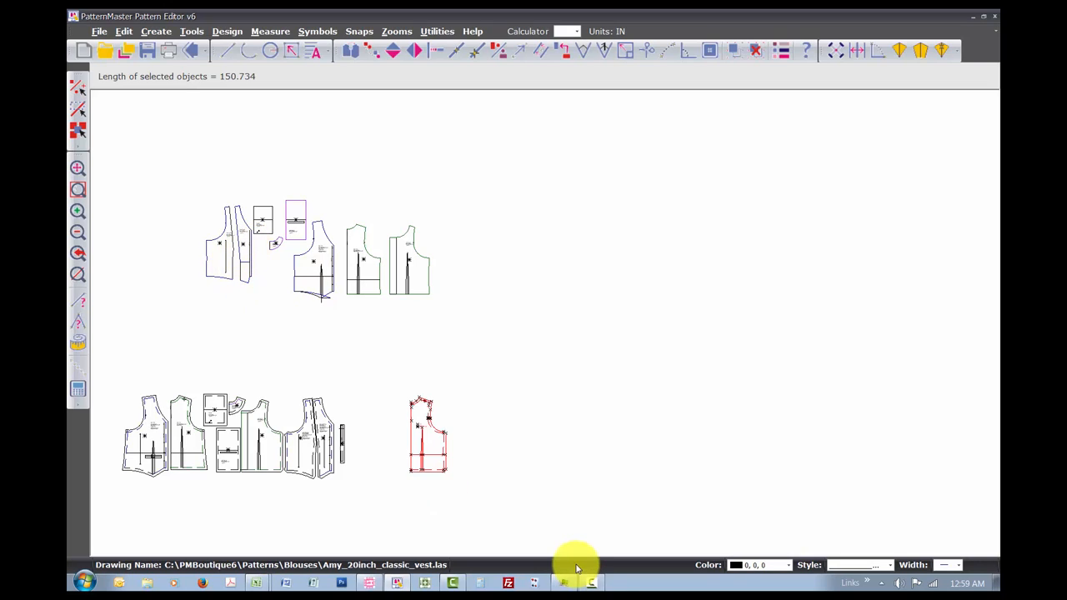
key("Delete")
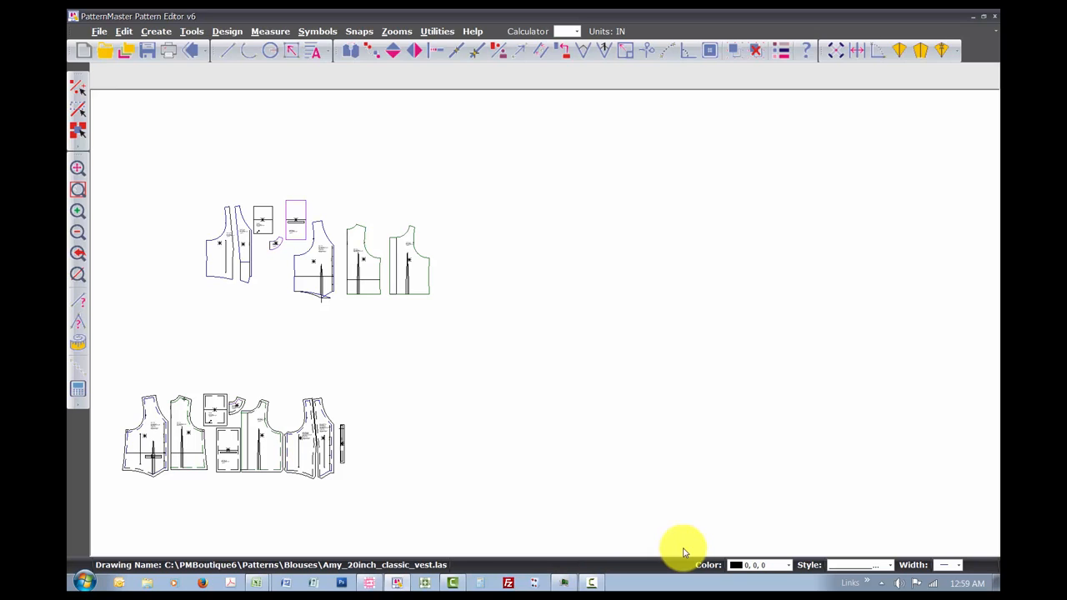
Open the print layout for the Lexmark Pro700 Series printer and move all lower-row pieces except the reshaped front and back away from those two.
key("ctrl+p")
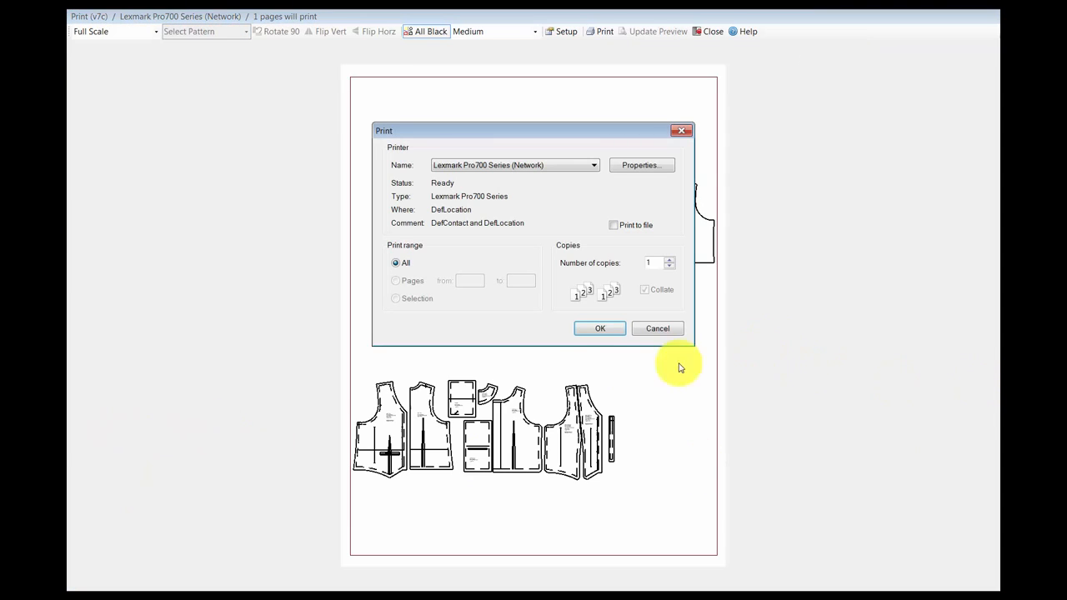
left_click(590, 326)
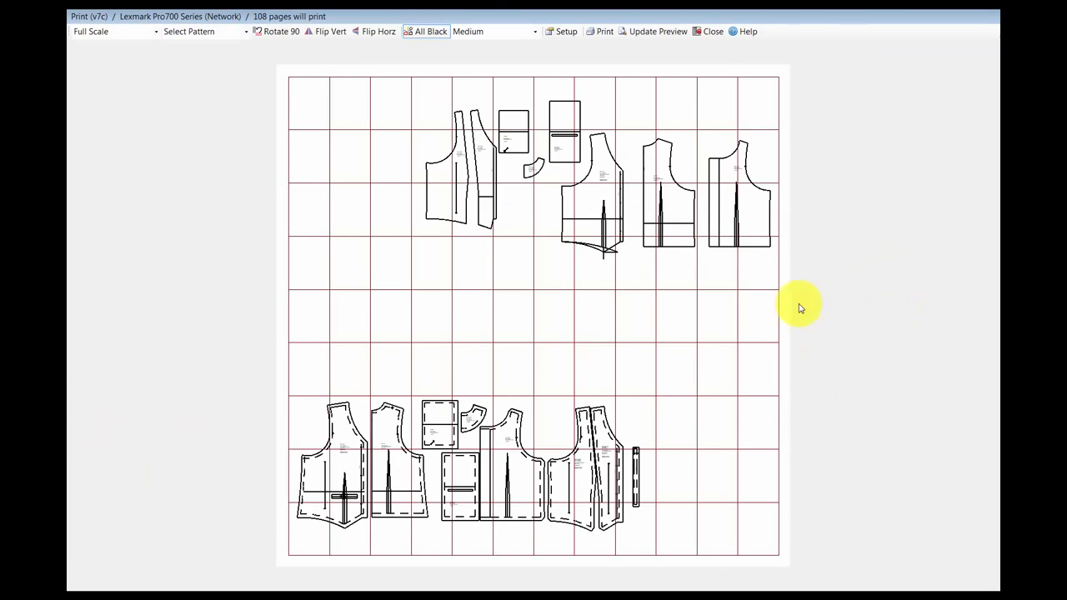
left_click(438, 408)
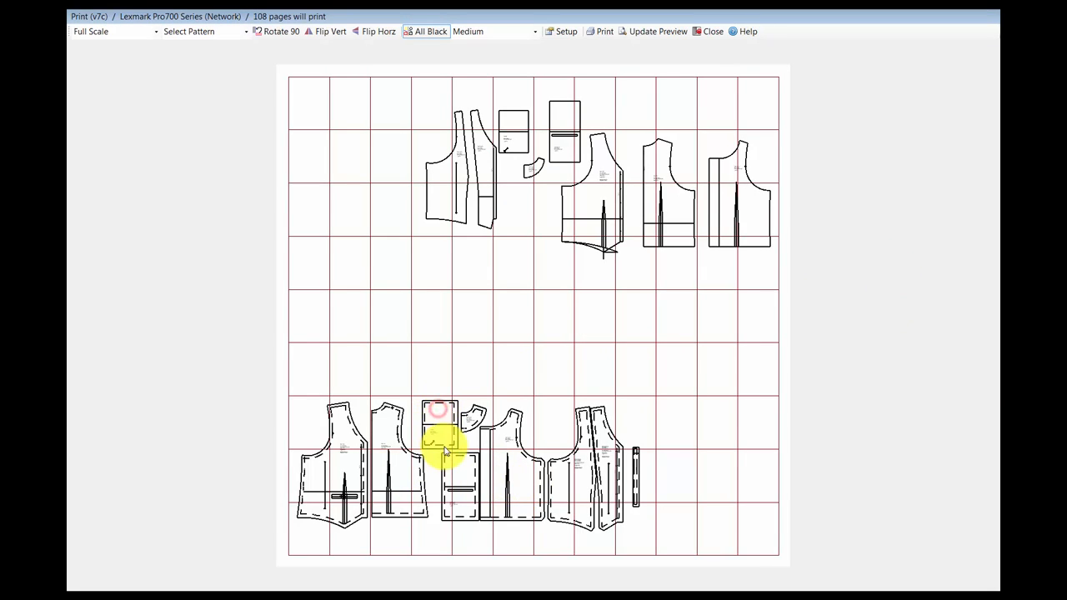
left_click(465, 491)
left_click(475, 418)
left_click(484, 478)
left_click(594, 472)
left_click(639, 469)
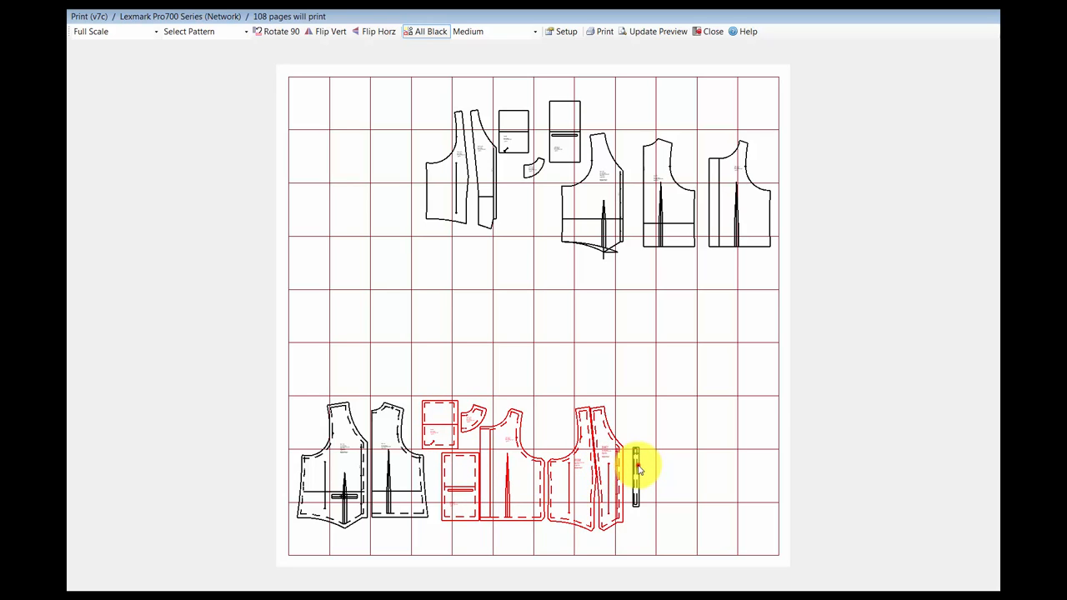
left_click(464, 470)
left_click_drag(505, 465, 575, 464)
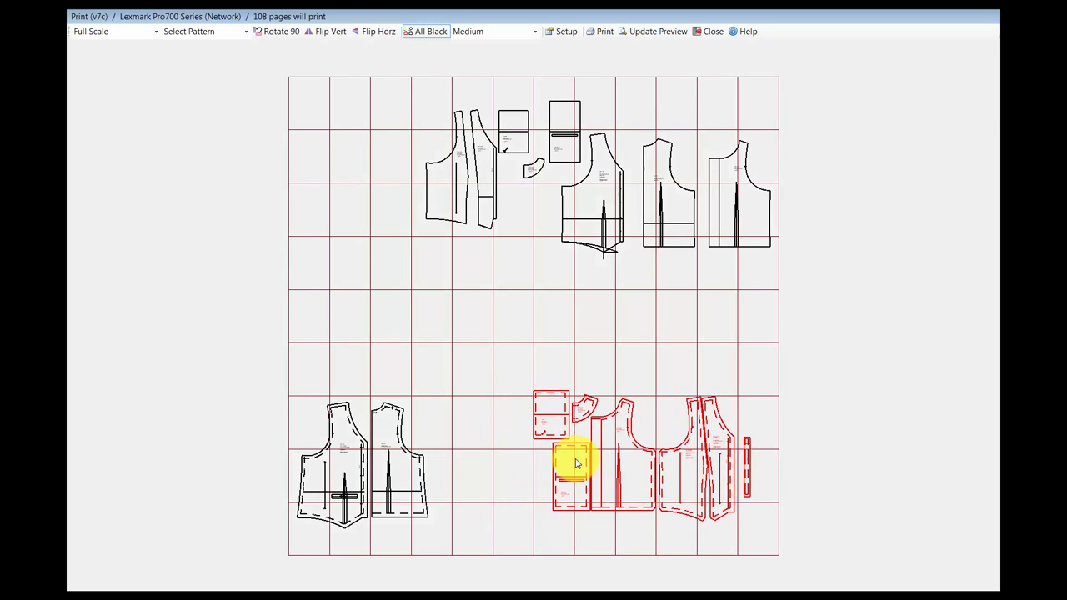
left_click(247, 32)
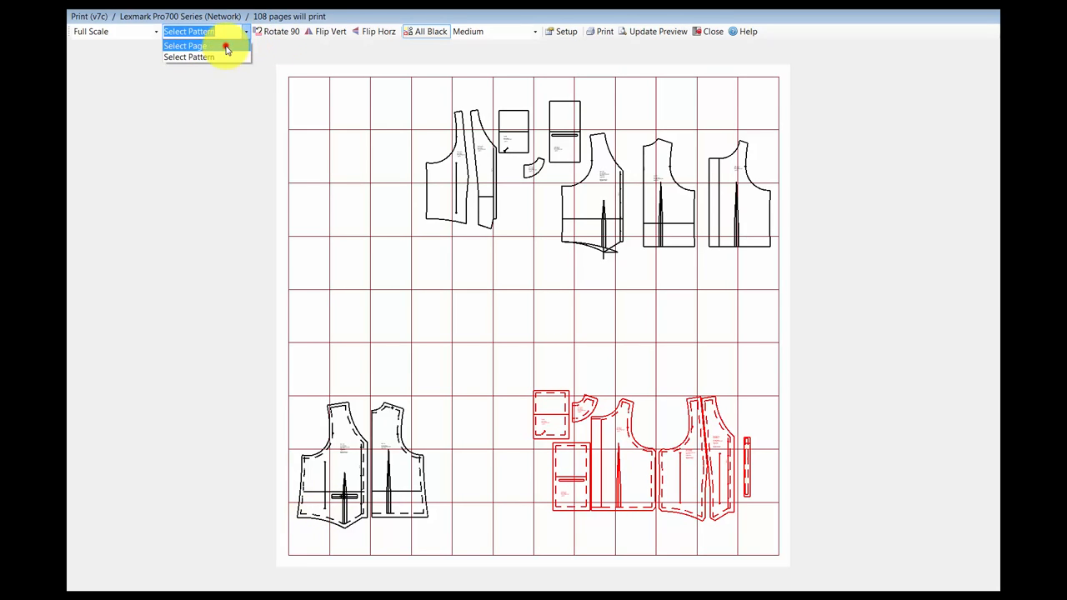
left_click(226, 48)
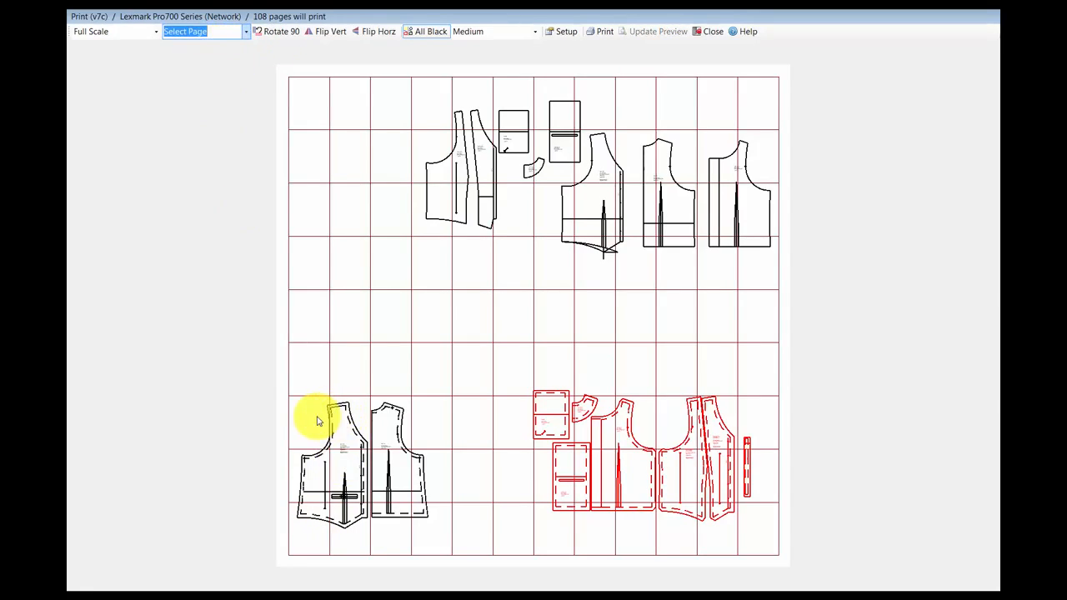
left_click(246, 32)
left_click(226, 56)
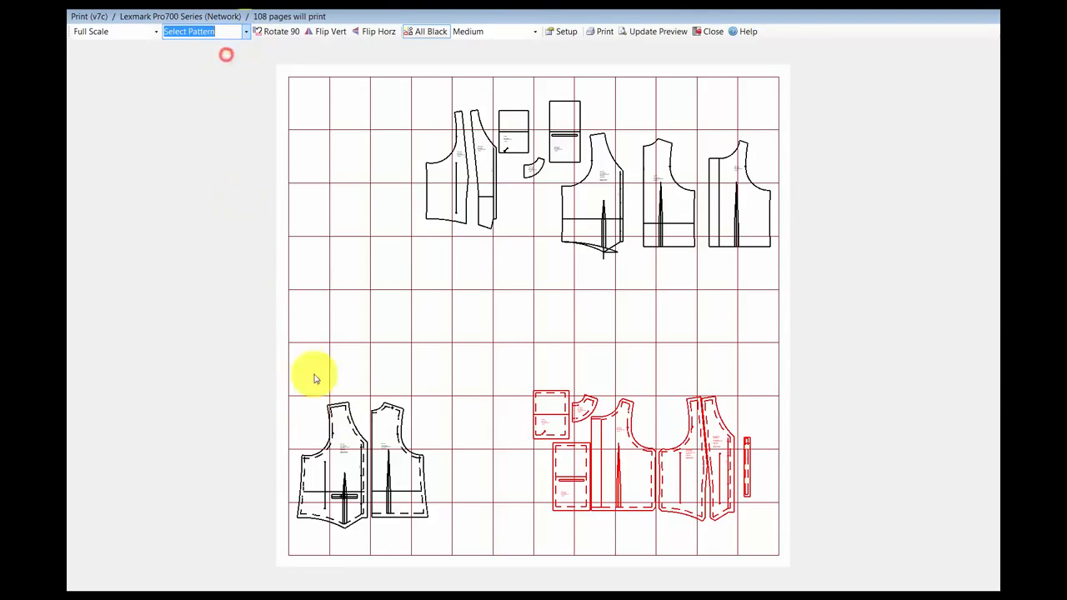
Reposition the reshaped back and front on the page grid so together they fit a block four pages wide and three high.
left_click_drag(400, 473, 425, 474)
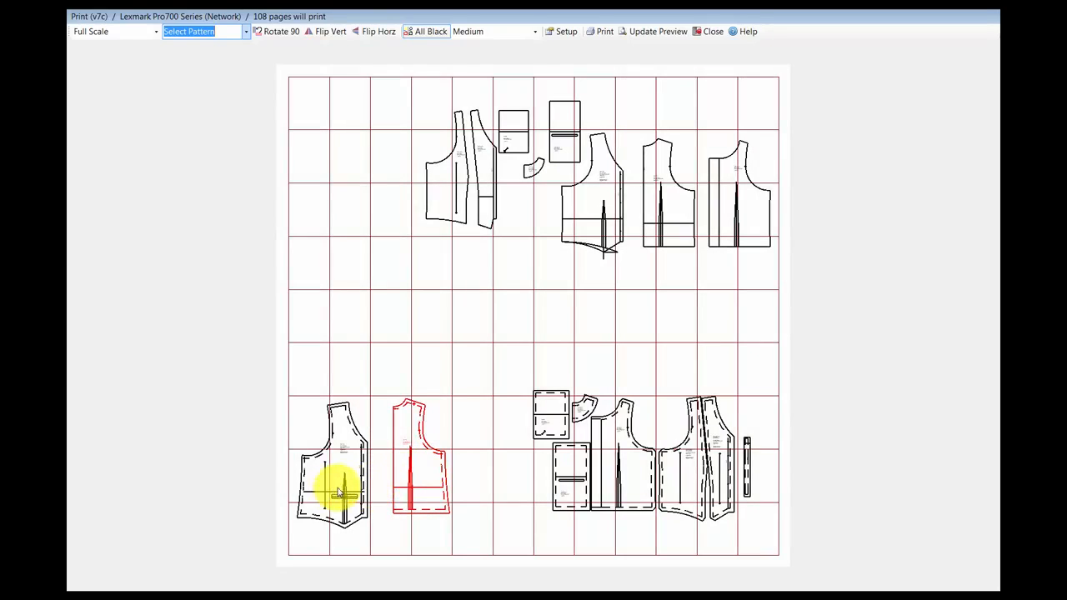
left_click(340, 475)
left_click_drag(341, 474, 365, 467)
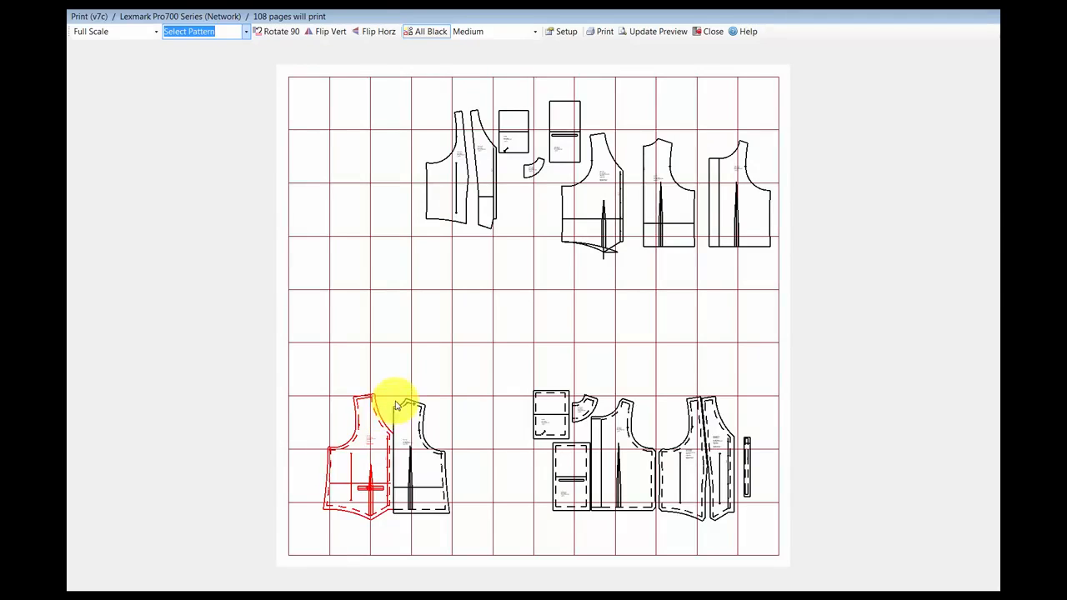
left_click_drag(372, 472, 372, 472)
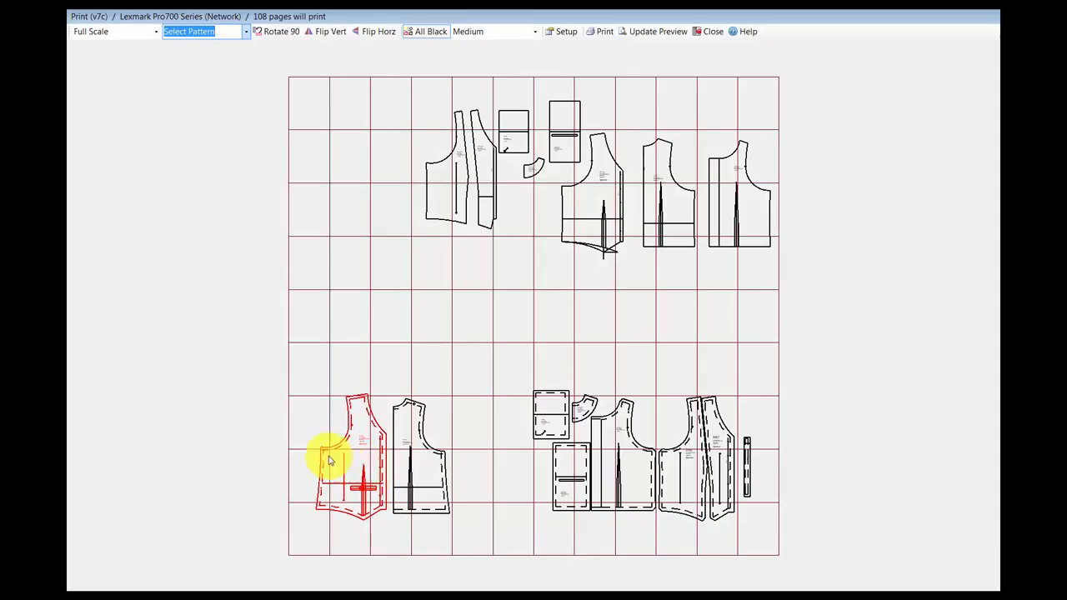
Switch the print layout to Select Page and mark the 12 pages covering the reshaped front and back.
left_click(245, 30)
left_click(237, 47)
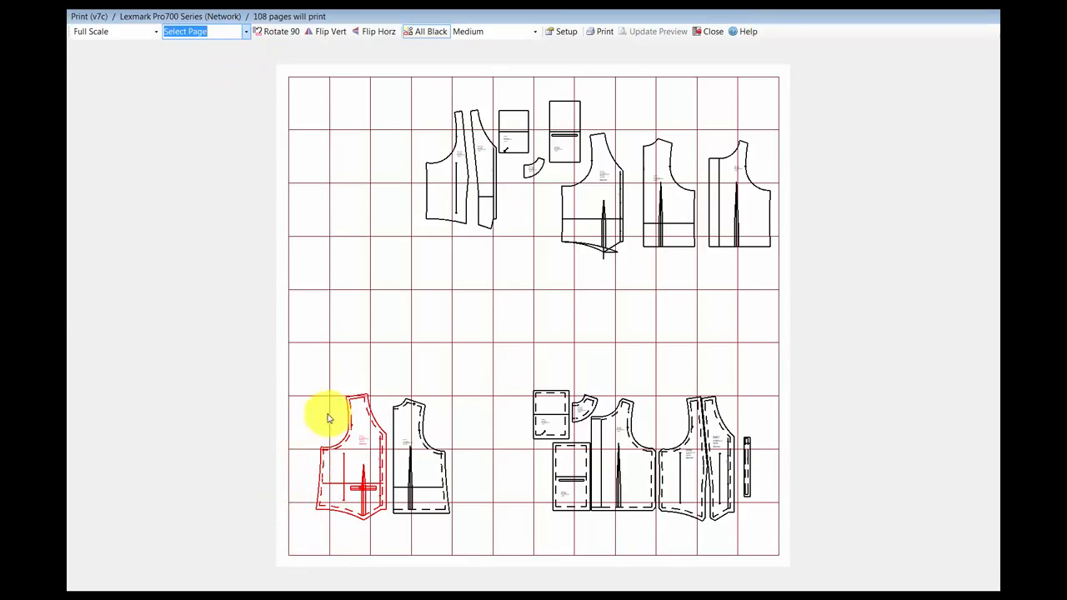
left_click(306, 439)
left_click(362, 439)
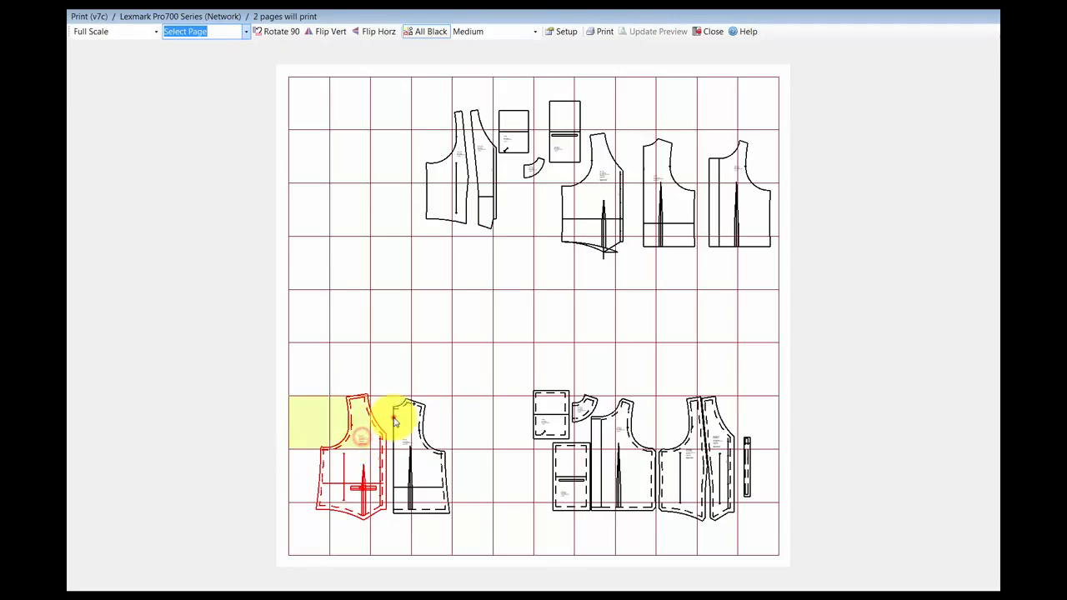
left_click(384, 425)
left_click(443, 421)
left_click(437, 488)
left_click(436, 521)
left_click(392, 513)
left_click(382, 470)
left_click(366, 471)
left_click(355, 515)
left_click(319, 535)
left_click(312, 466)
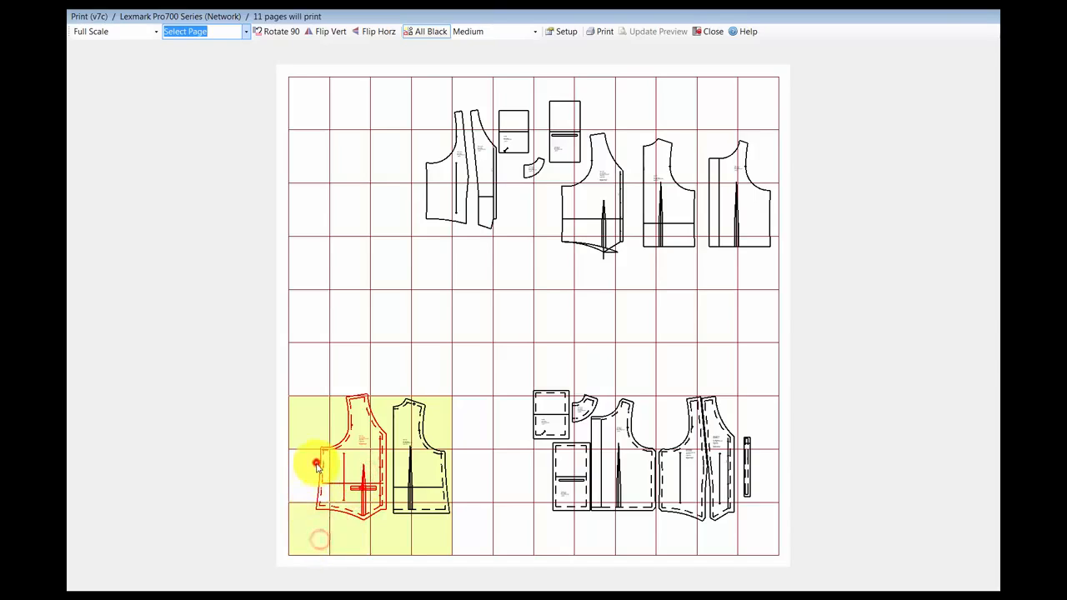
Print one copy of the selected pages with black ink only, and close the print layout.
left_click(599, 31)
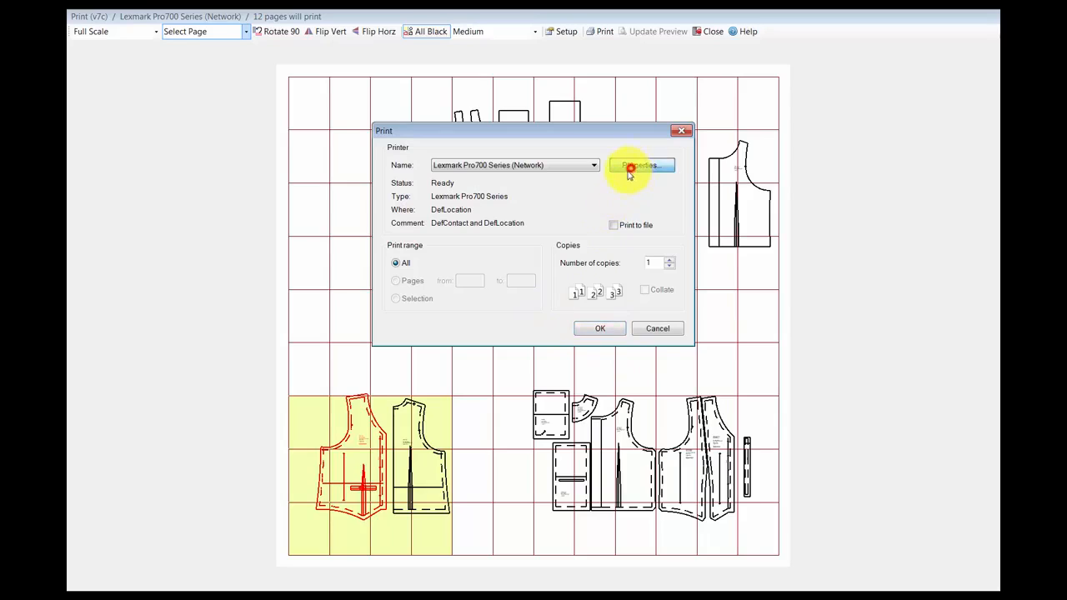
left_click(595, 330)
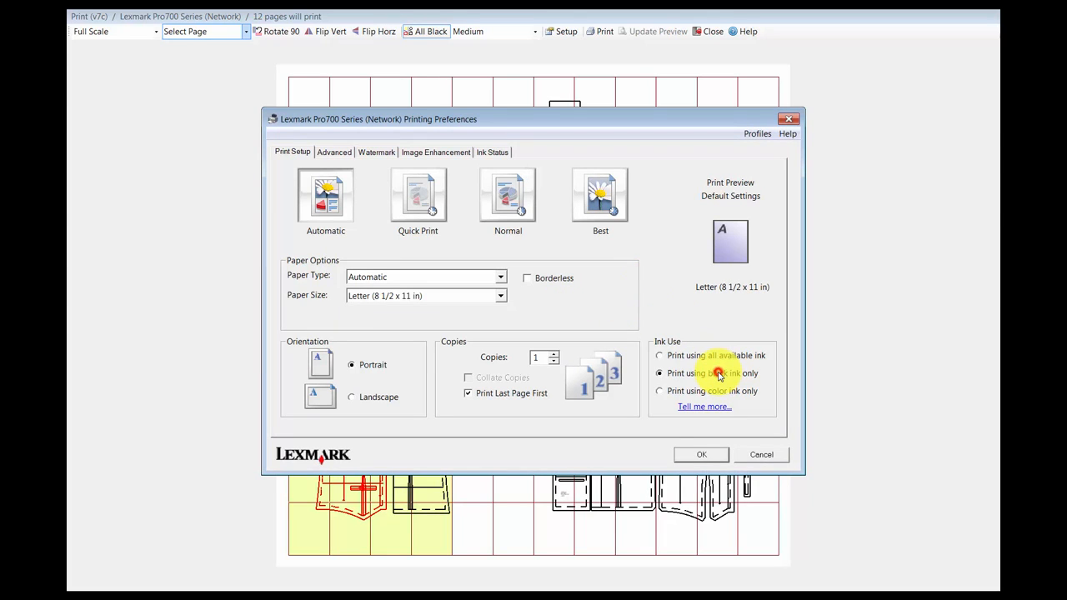
left_click(703, 455)
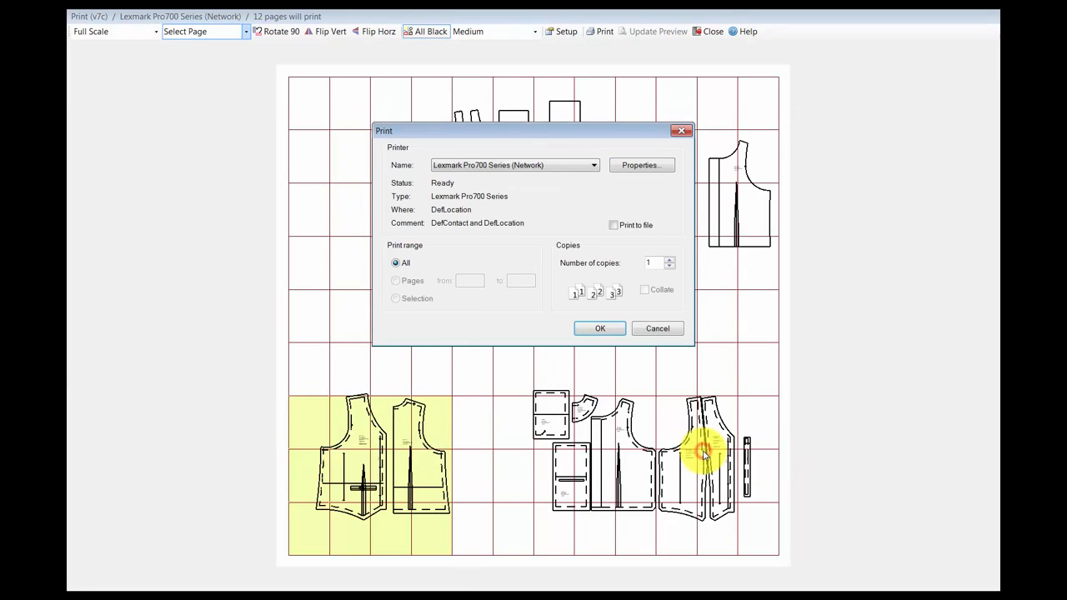
left_click(600, 328)
left_click(549, 375)
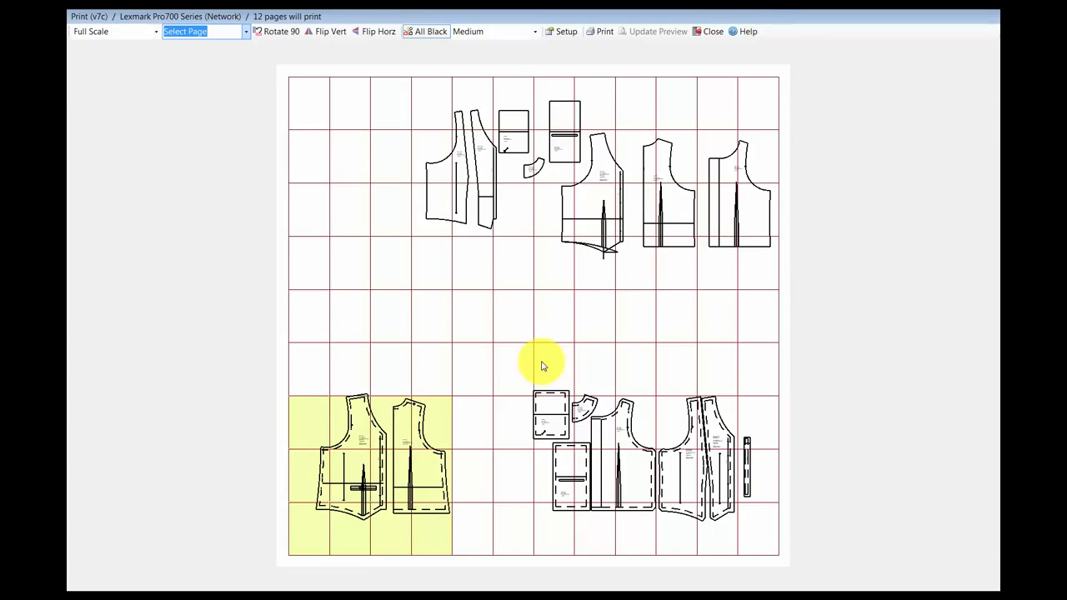
left_click(703, 33)
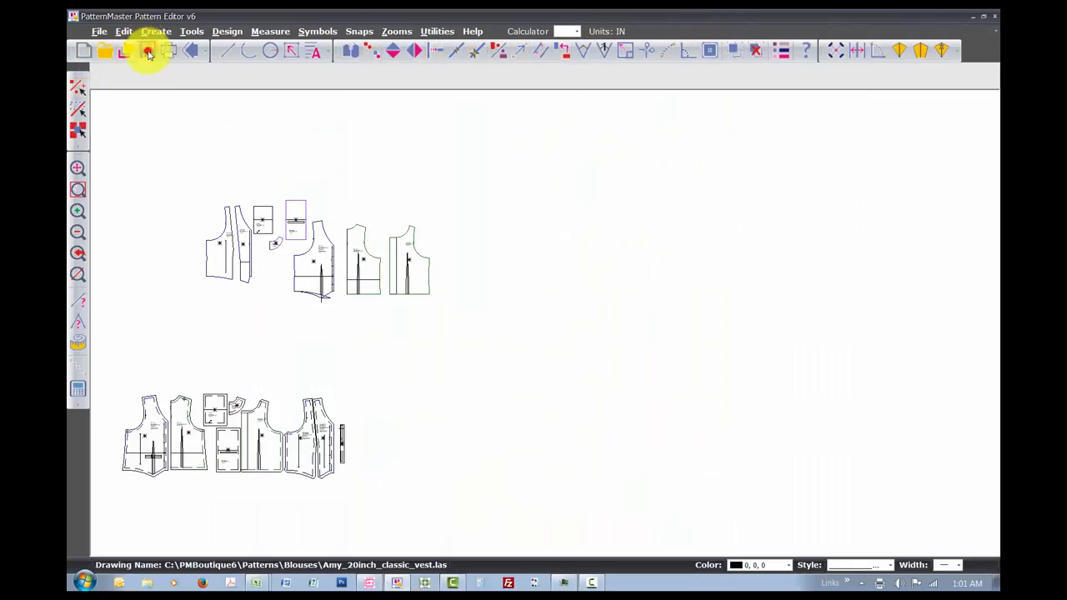